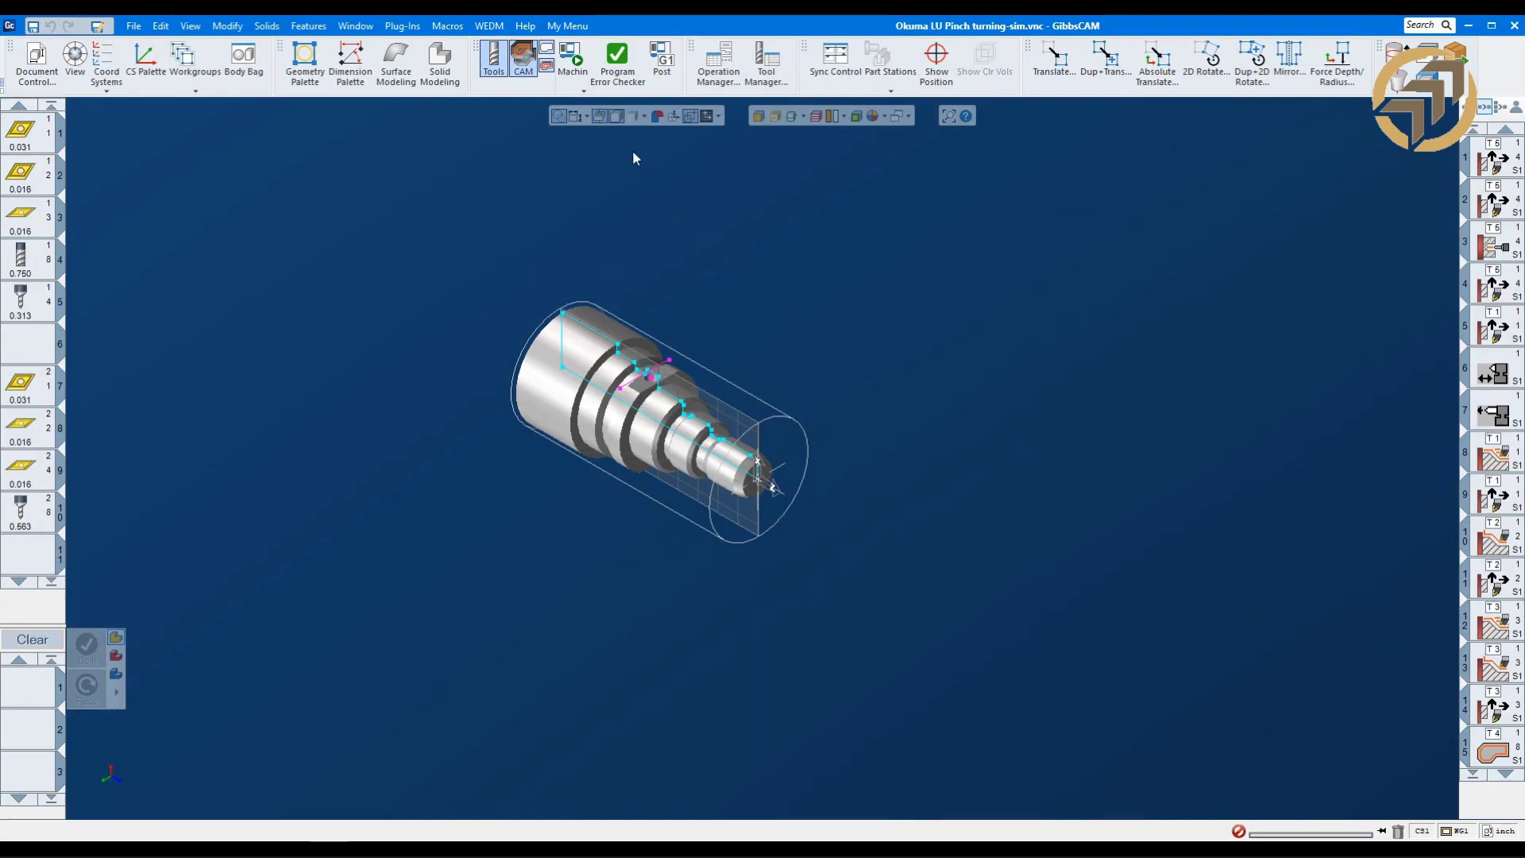
Open the machine simulation for the pinch turning program and examine the lathe's spindle, stock and both turrets up close.
{"action": "left_click", "coordinate": [578, 66]}
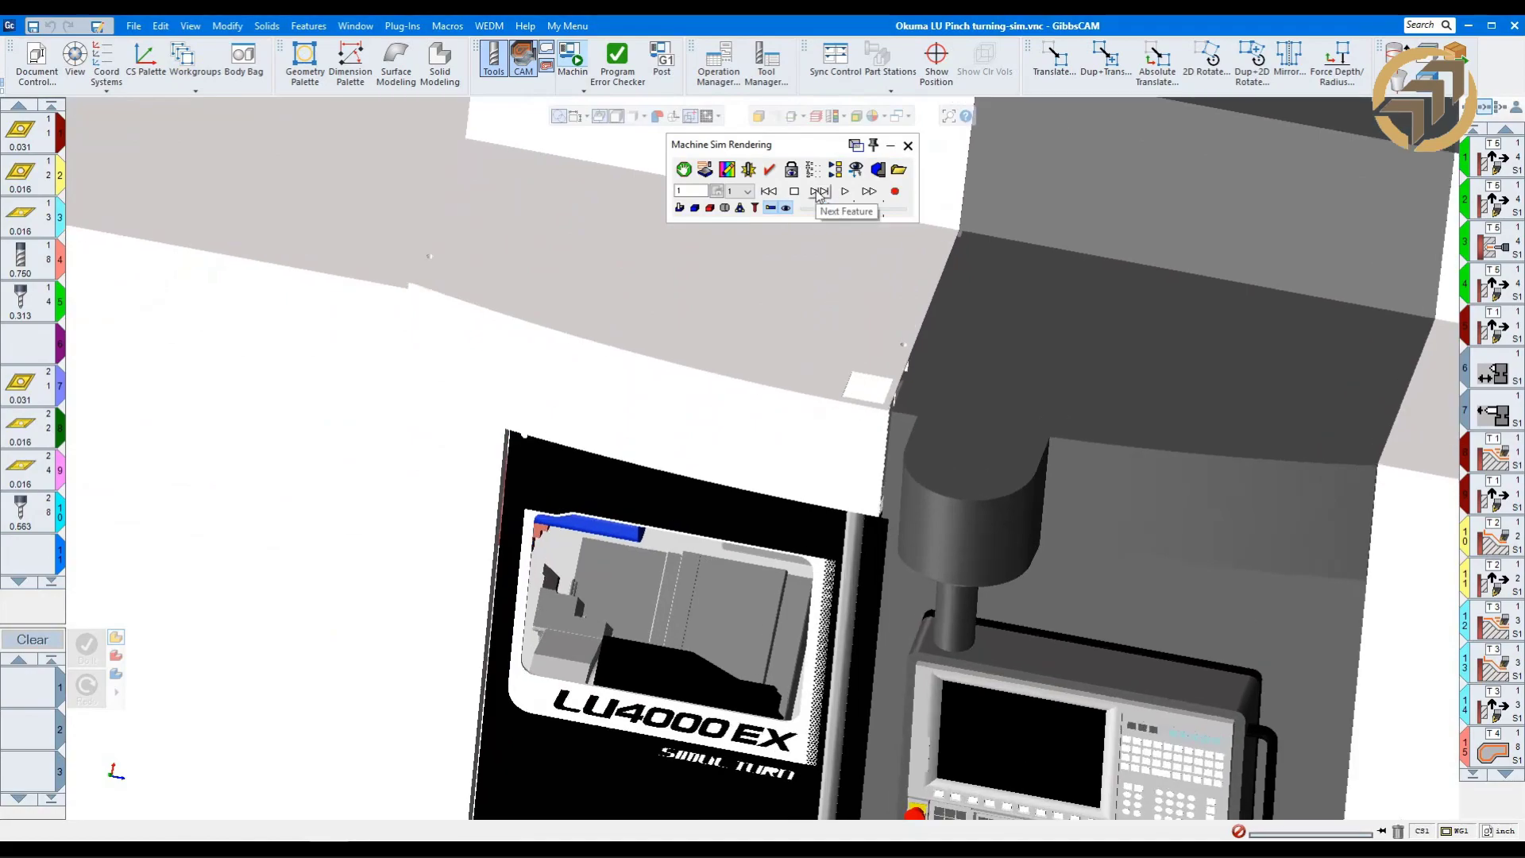
{"action": "left_click", "coordinate": [817, 192]}
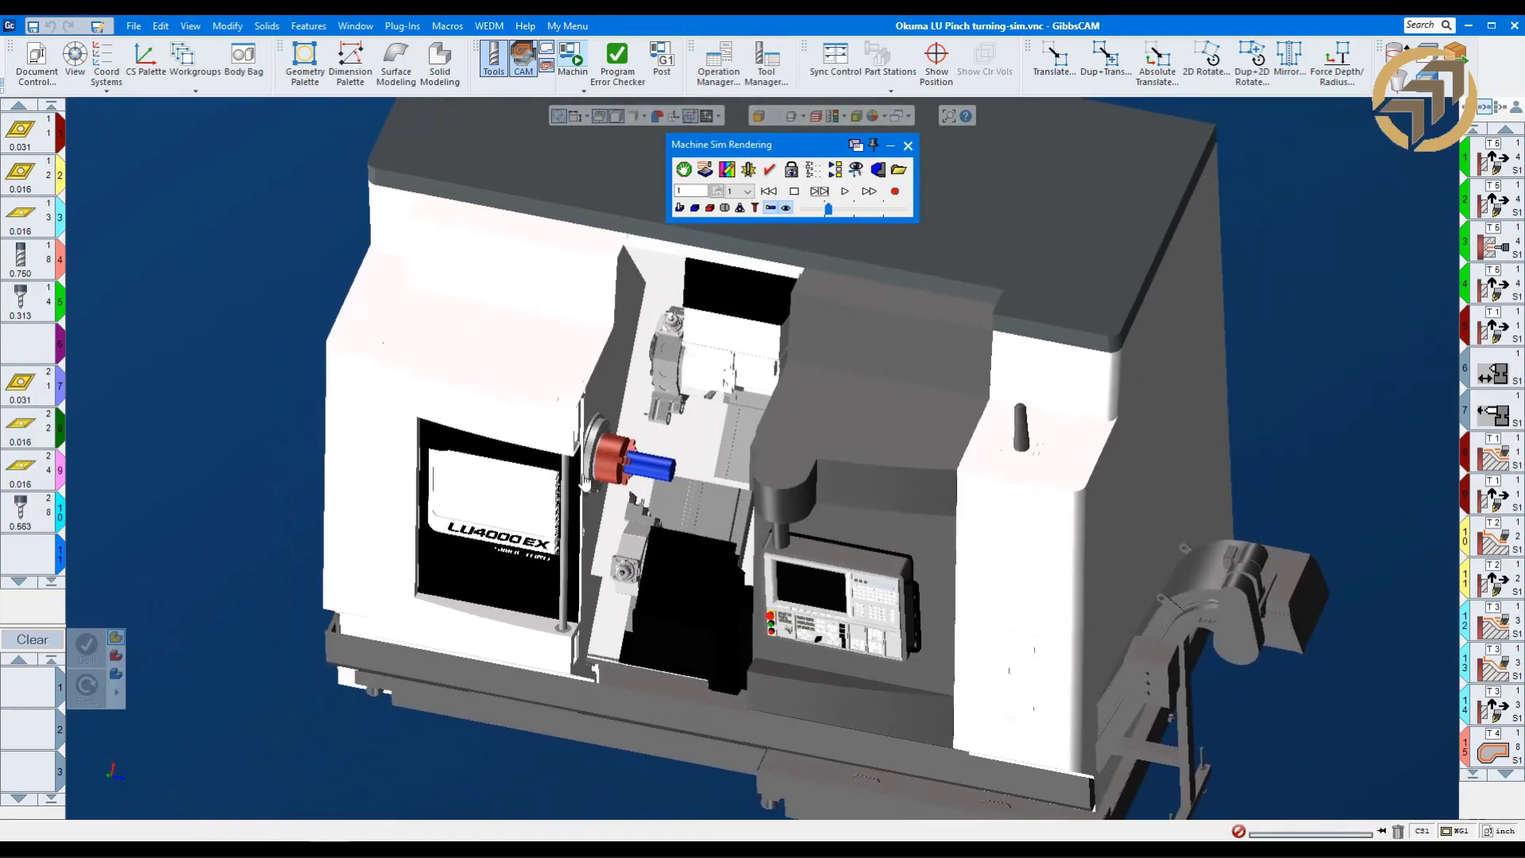
{"action": "middle_click_drag", "start_coordinate": [586, 482], "coordinate": [575, 486]}
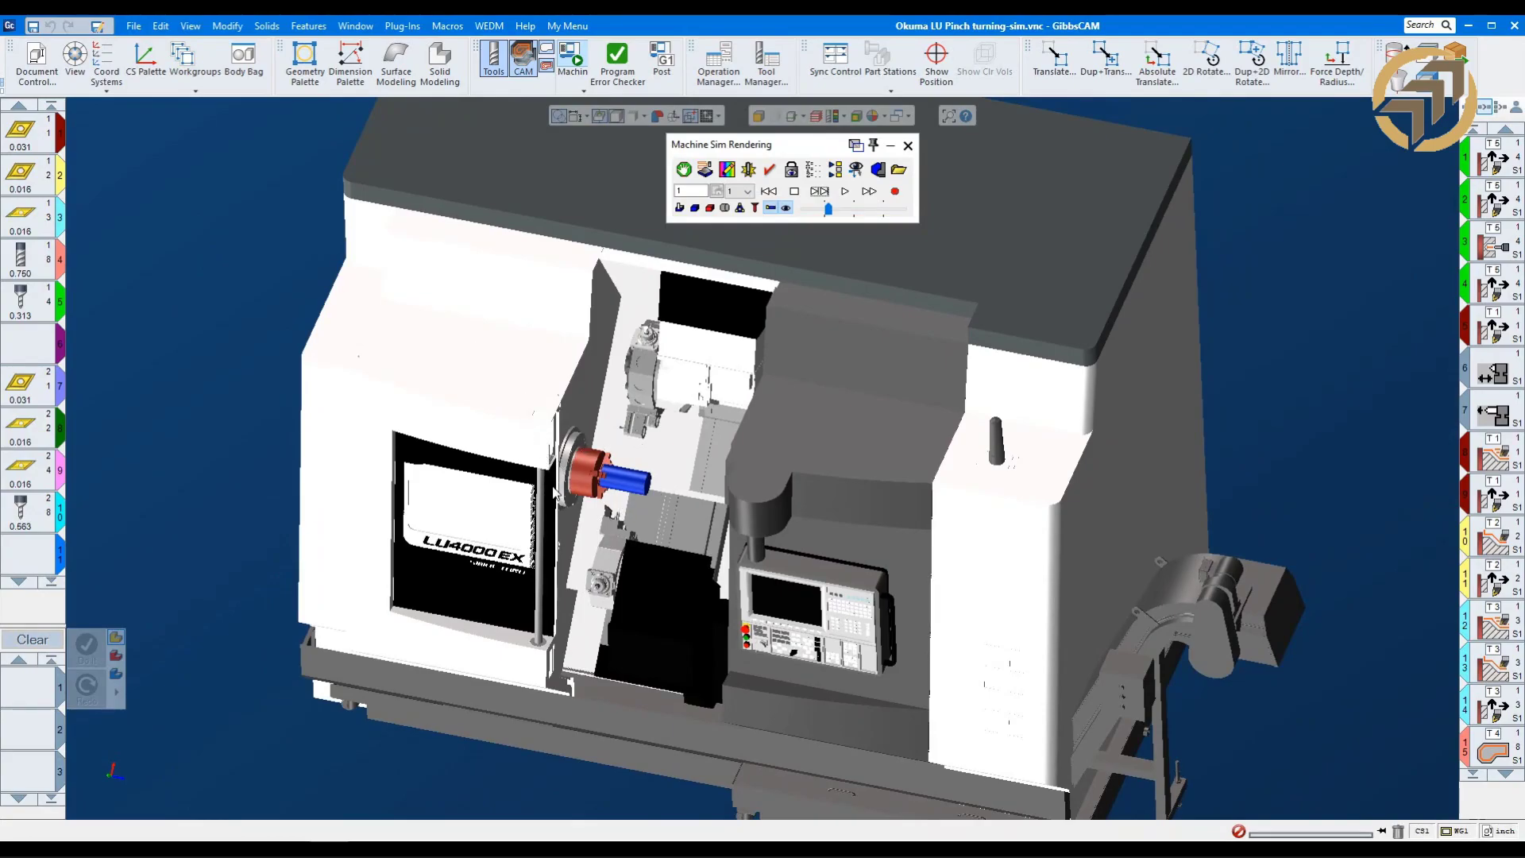
{"action": "middle_click_drag", "start_coordinate": [488, 584], "coordinate": [1130, 569]}
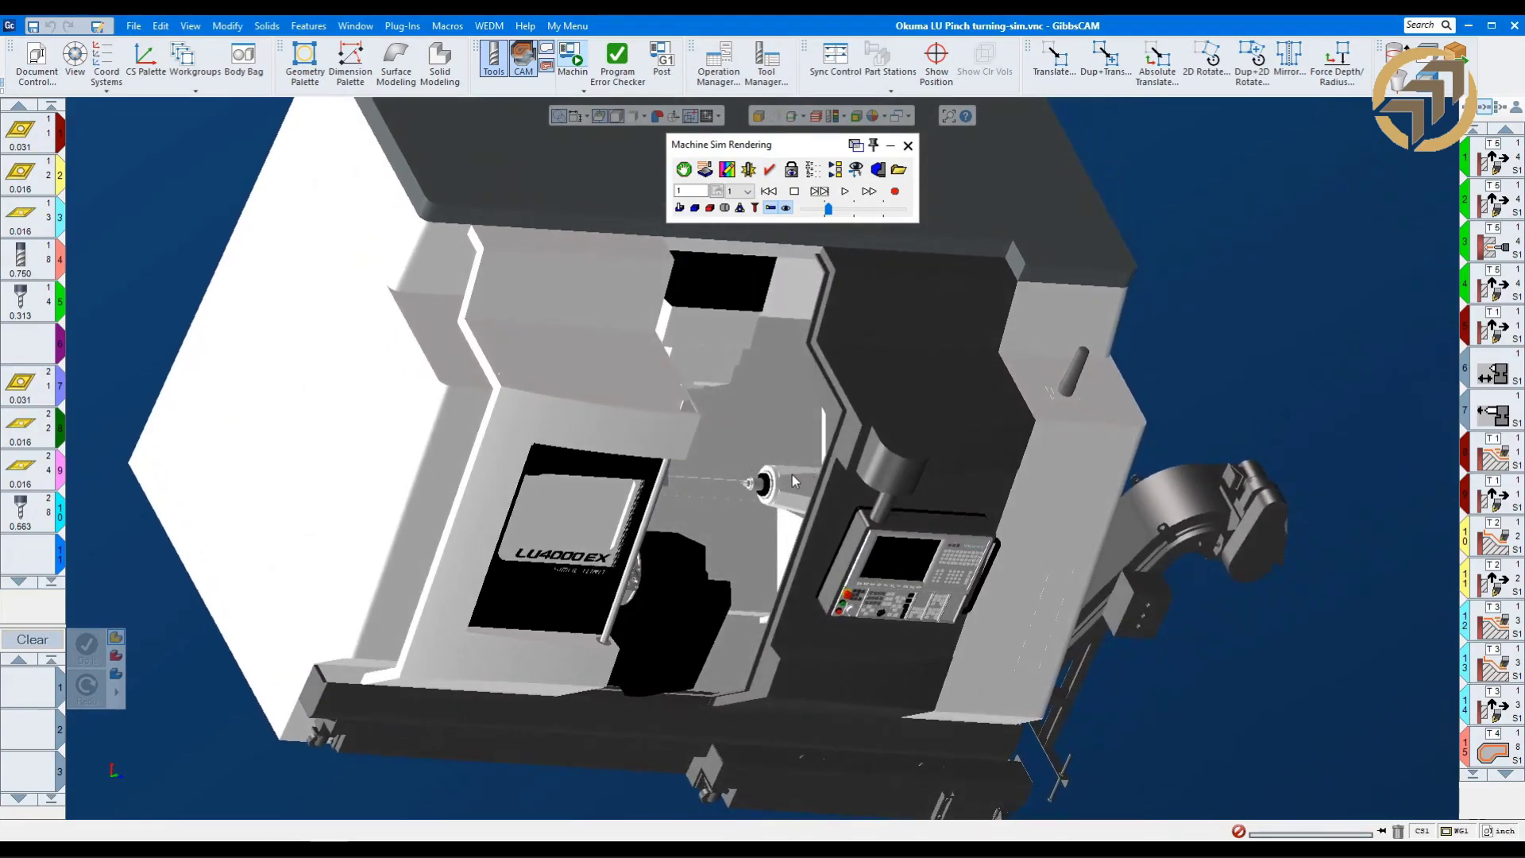
{"action": "middle_click_drag", "start_coordinate": [827, 513], "coordinate": [424, 494]}
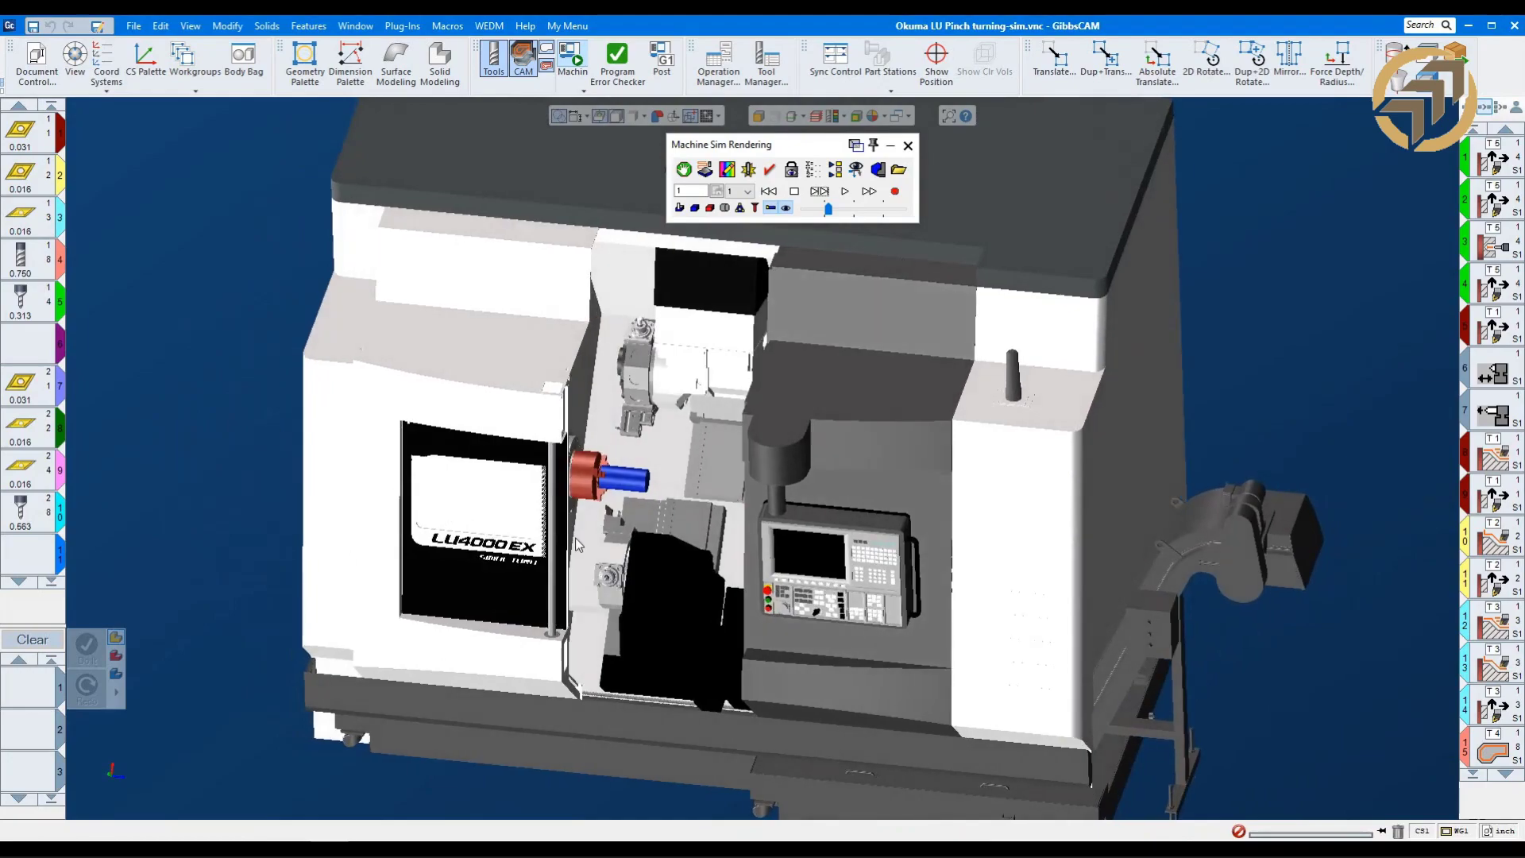
{"action": "scroll", "coordinate": [576, 544], "scroll_direction": "up", "scroll_amount": 2}
{"action": "scroll", "coordinate": [584, 528], "scroll_direction": "up", "scroll_amount": 3}
{"action": "middle_click_drag", "start_coordinate": [586, 522], "coordinate": [636, 548]}
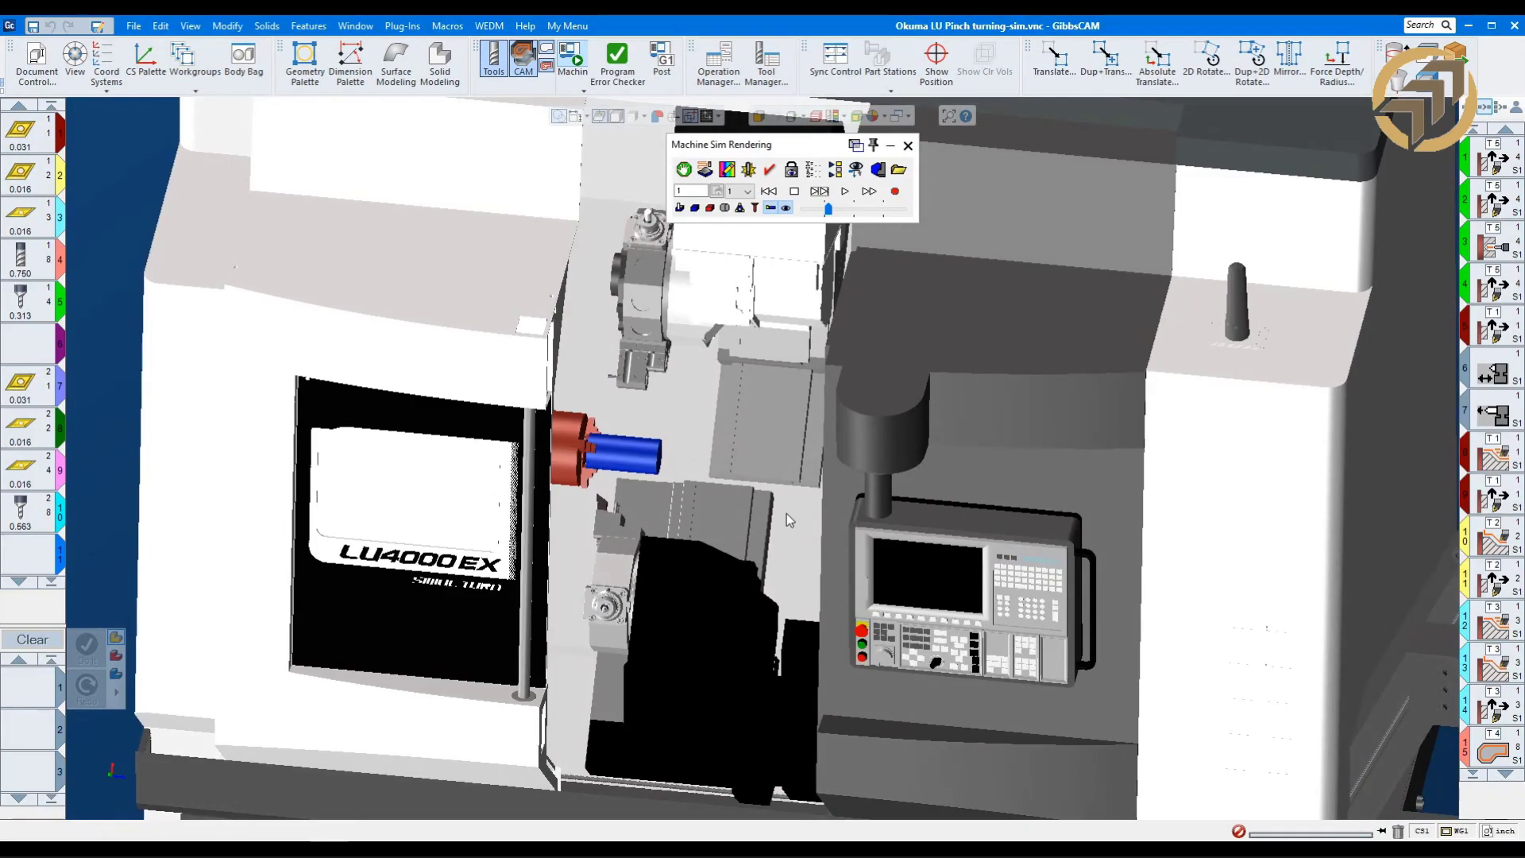
{"action": "middle_click_drag", "start_coordinate": [782, 517], "coordinate": [747, 541]}
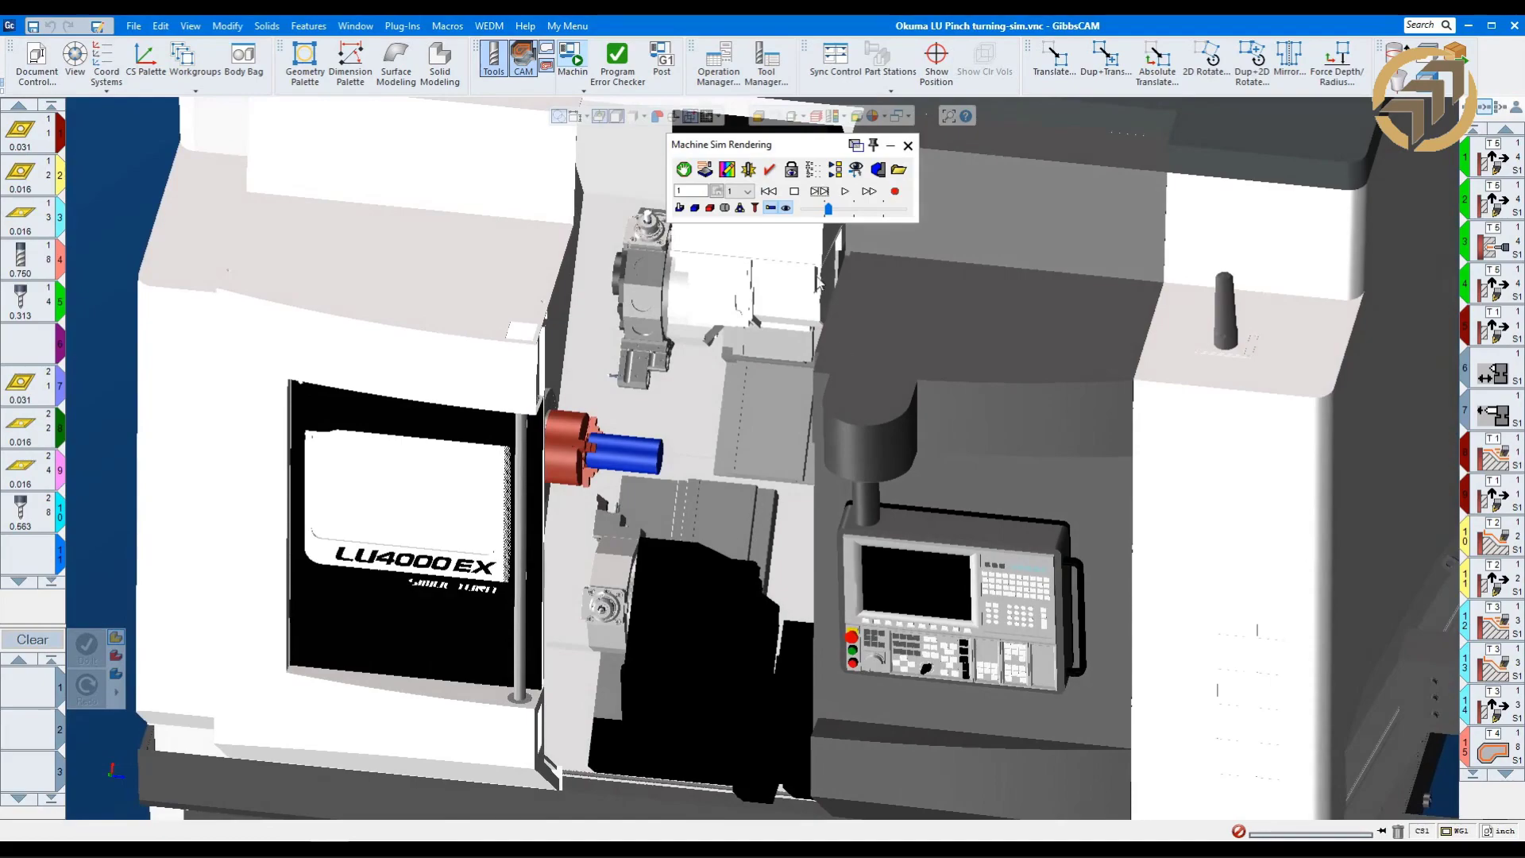
Run the machine simulation through to the end of the program with the work area enlarged, and close the simulation.
{"action": "left_click", "coordinate": [822, 193]}
{"action": "left_click", "coordinate": [845, 196]}
{"action": "left_click_drag", "start_coordinate": [494, 268], "coordinate": [875, 678]}
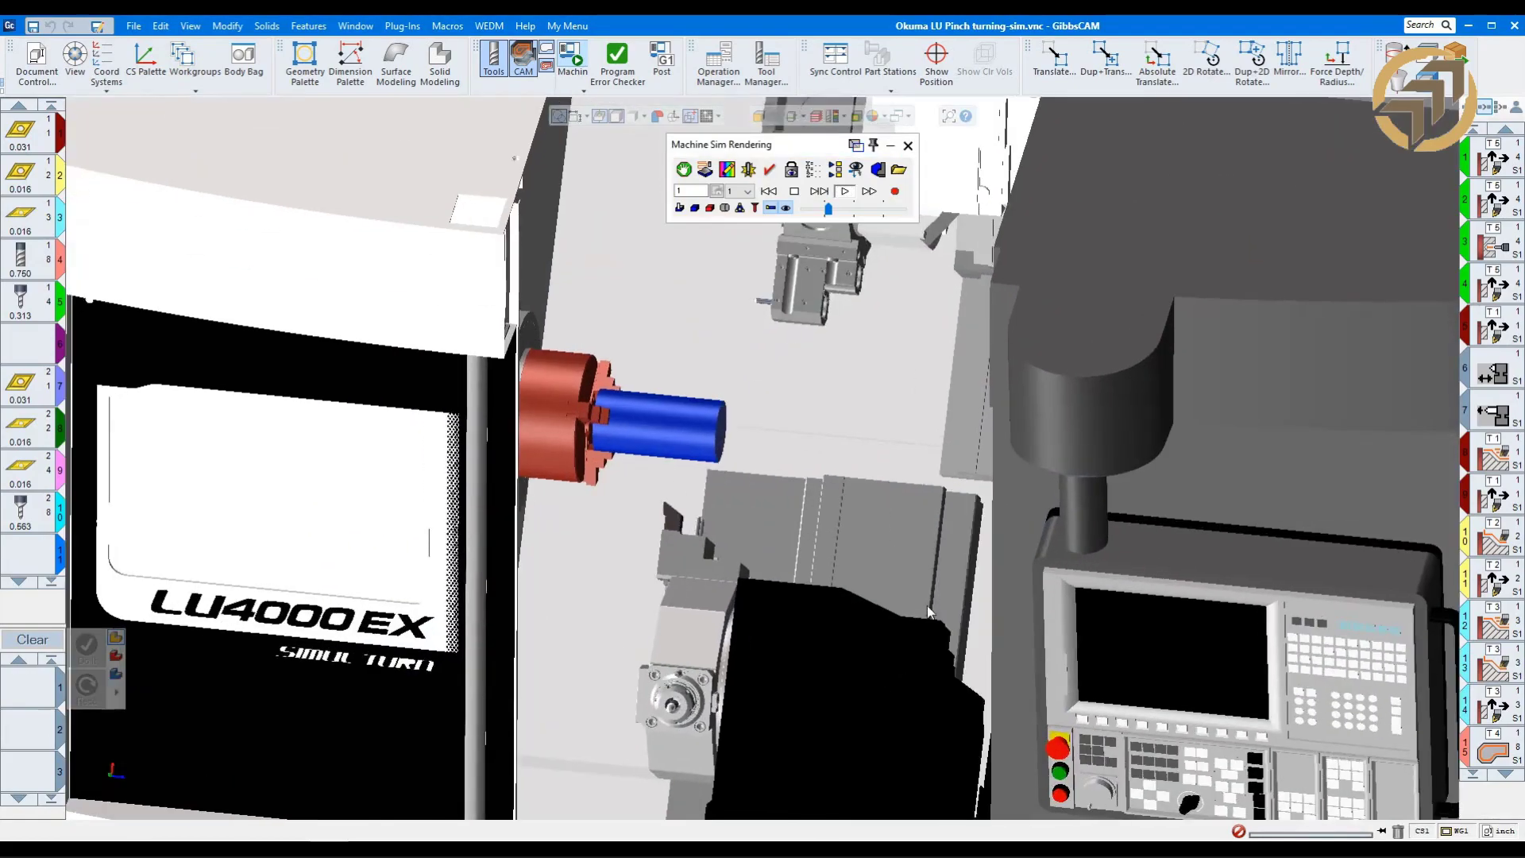
{"action": "left_click_drag", "start_coordinate": [779, 148], "coordinate": [385, 125]}
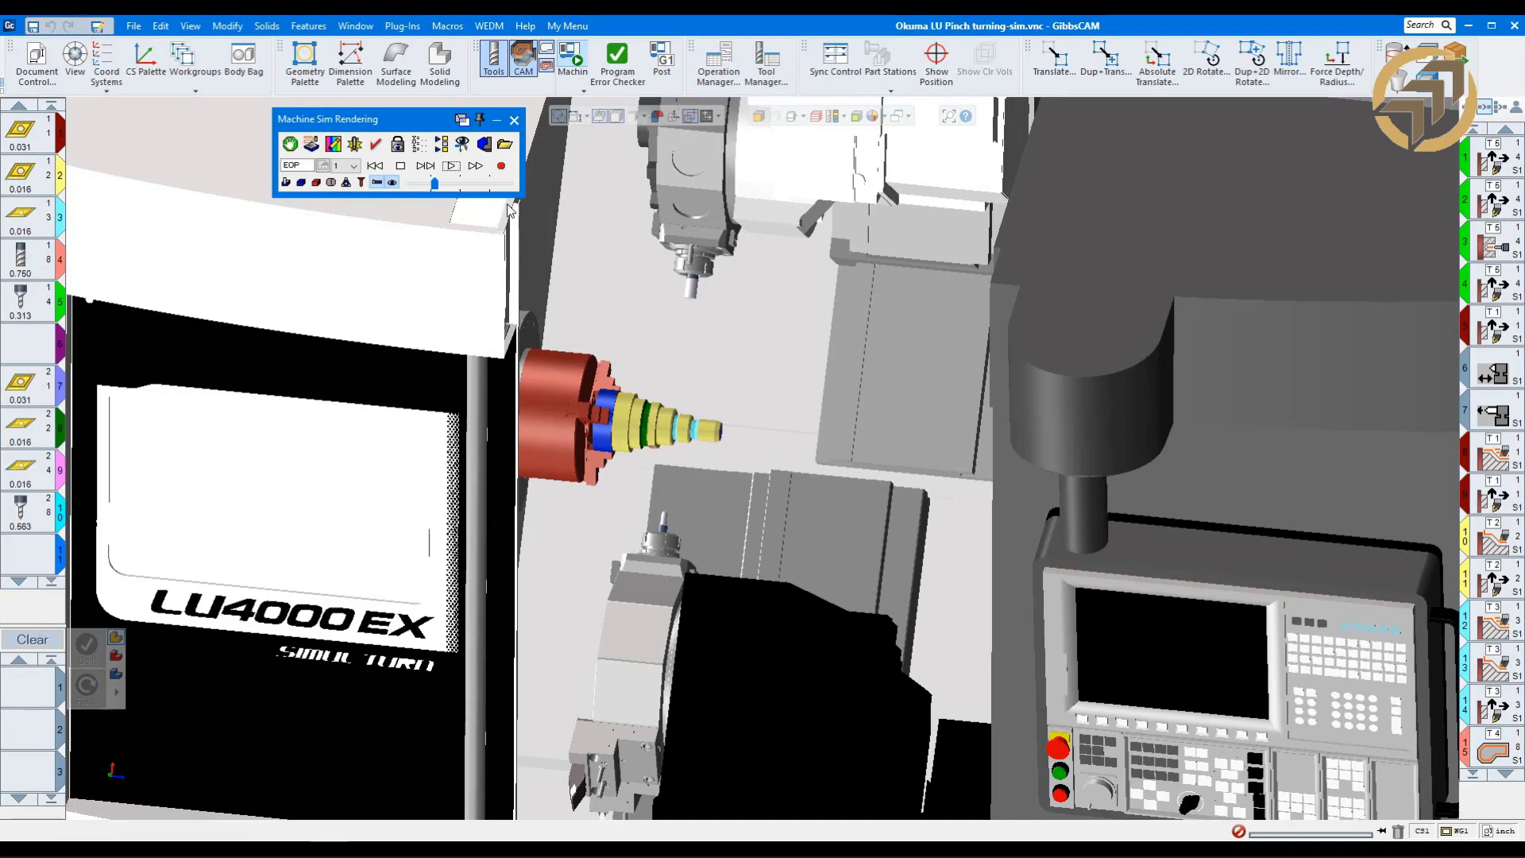
{"action": "left_click", "coordinate": [514, 120]}
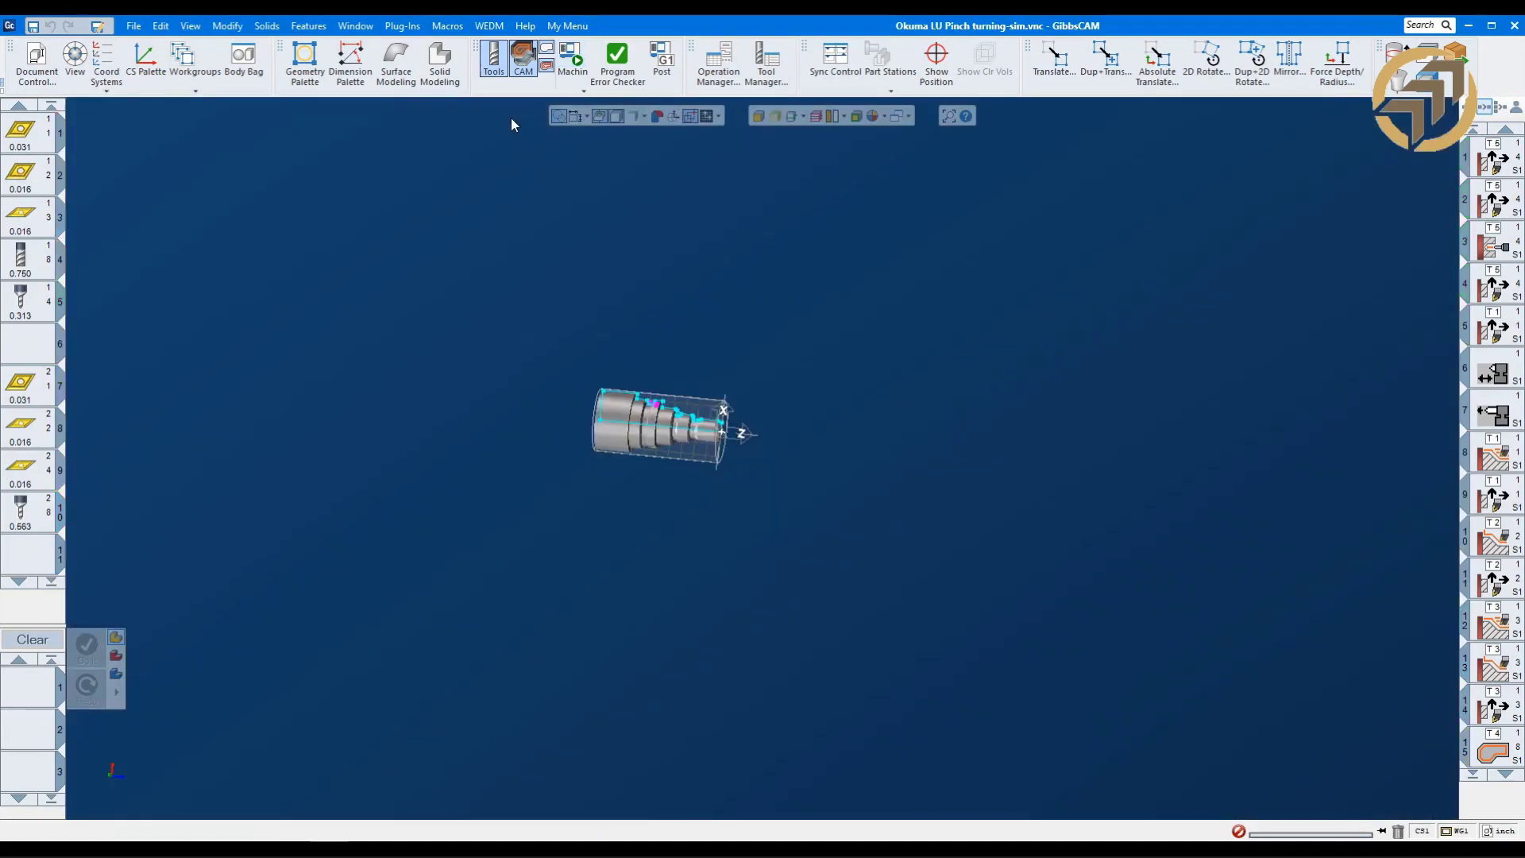
Review the document's machine, material, stock size and clearance settings beside the part, and close them.
{"action": "left_click_drag", "start_coordinate": [521, 301], "coordinate": [826, 568]}
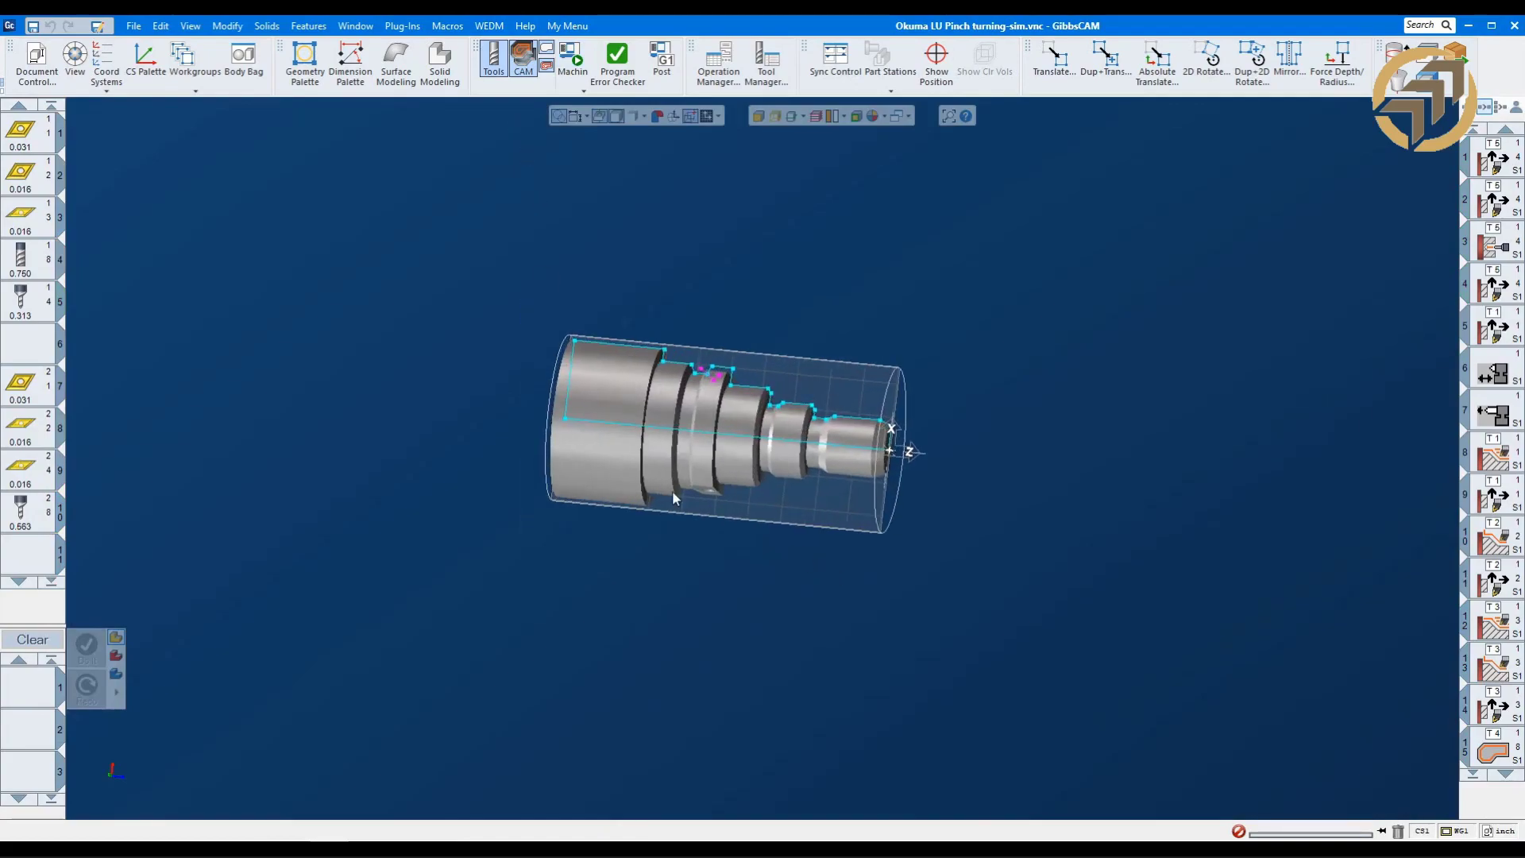
{"action": "left_click", "coordinate": [36, 68]}
{"action": "middle_click_drag", "start_coordinate": [823, 258], "coordinate": [1102, 307]}
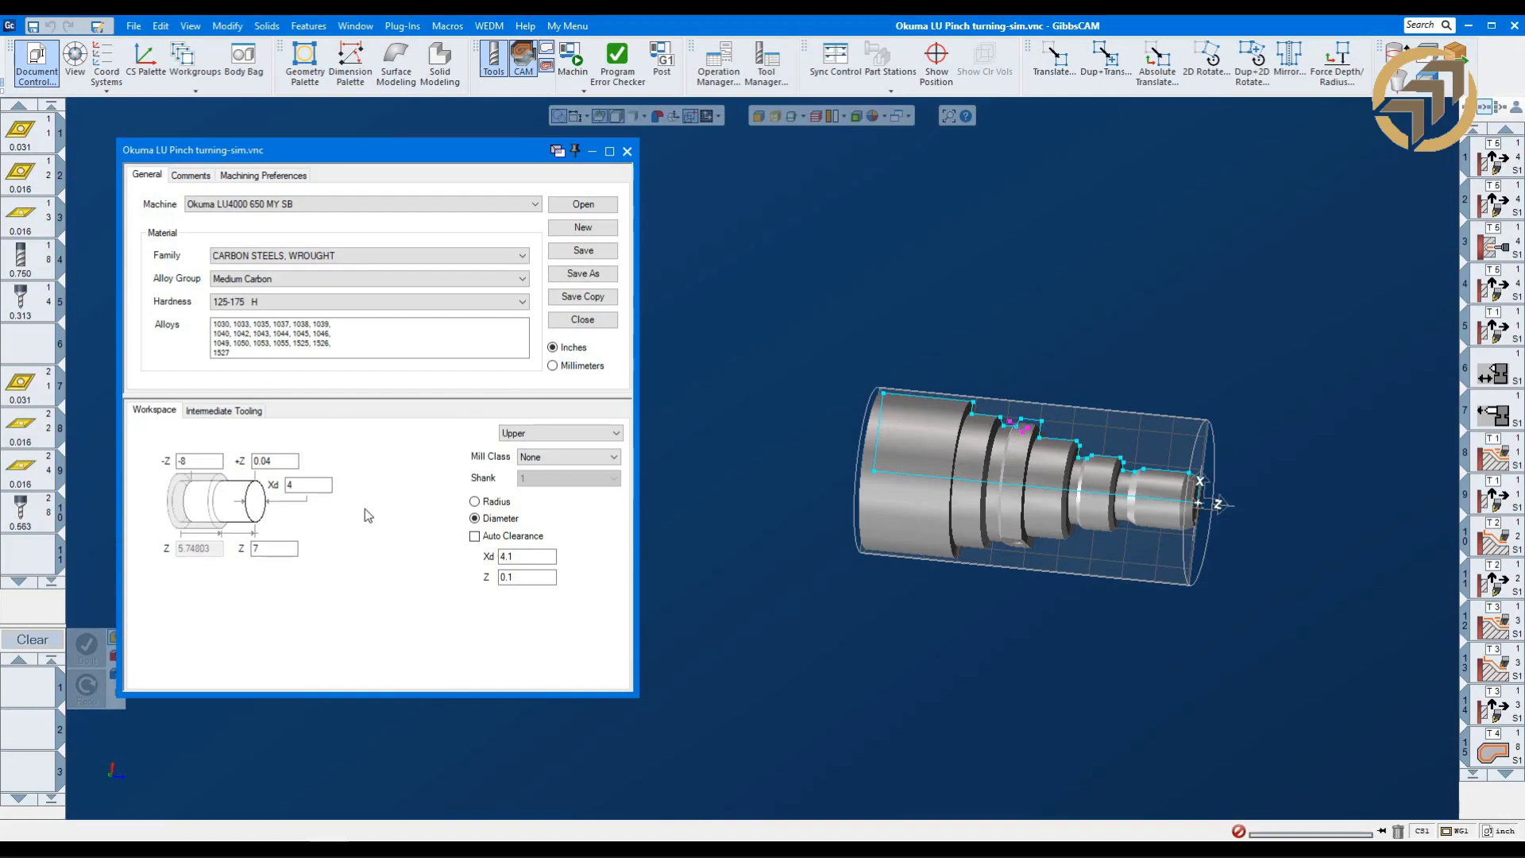
{"action": "left_click", "coordinate": [312, 483]}
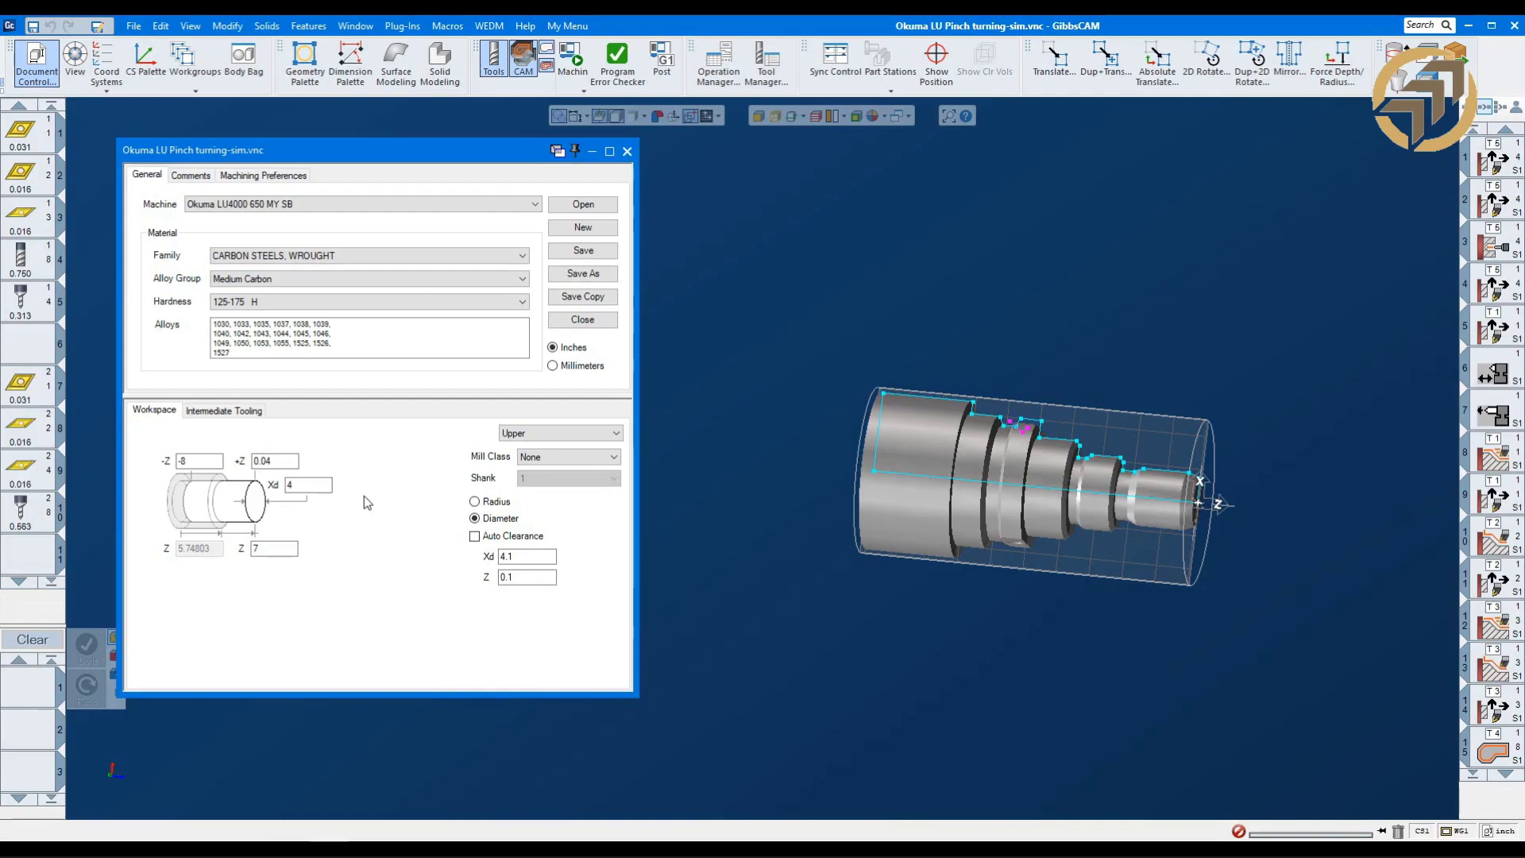
{"action": "left_click", "coordinate": [626, 152]}
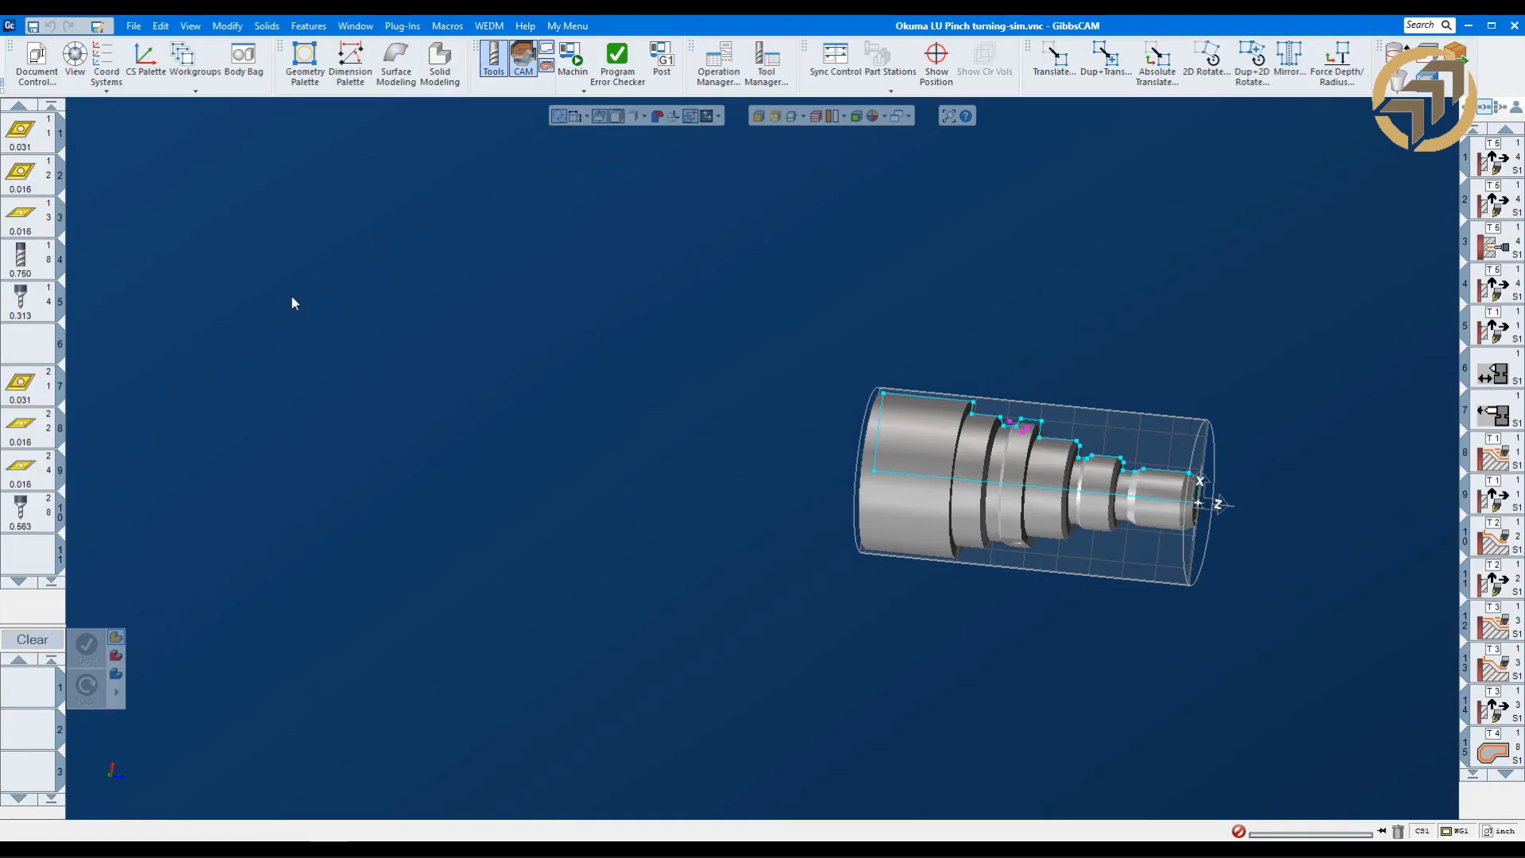
Review the upper turret's turning inserts, end mill and center drill, including the turret positions available for the center drill.
{"action": "double_click", "coordinate": [34, 135]}
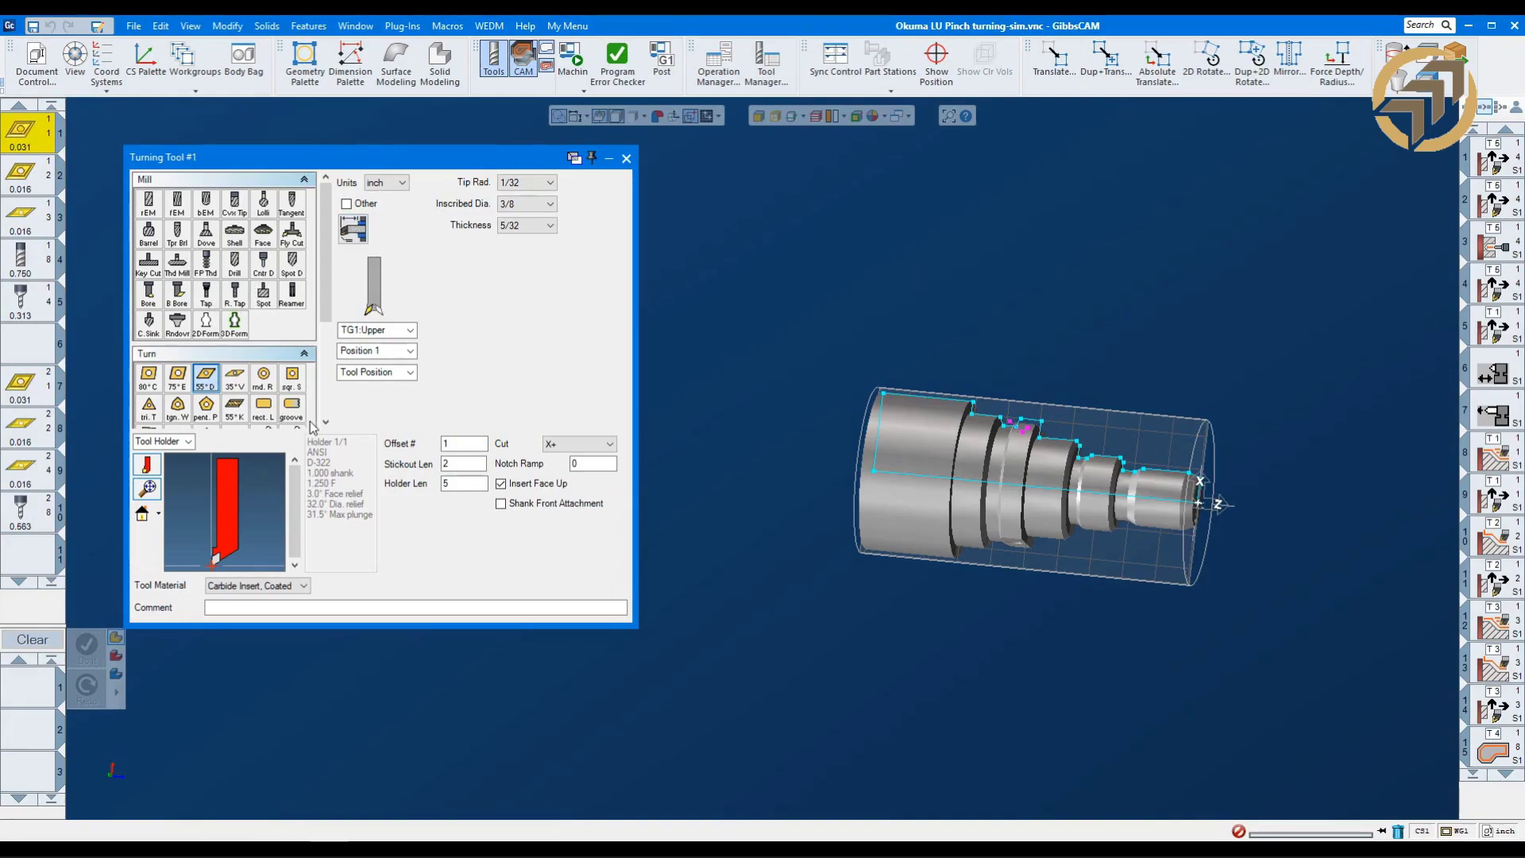
{"action": "left_click_drag", "start_coordinate": [637, 631], "coordinate": [838, 699]}
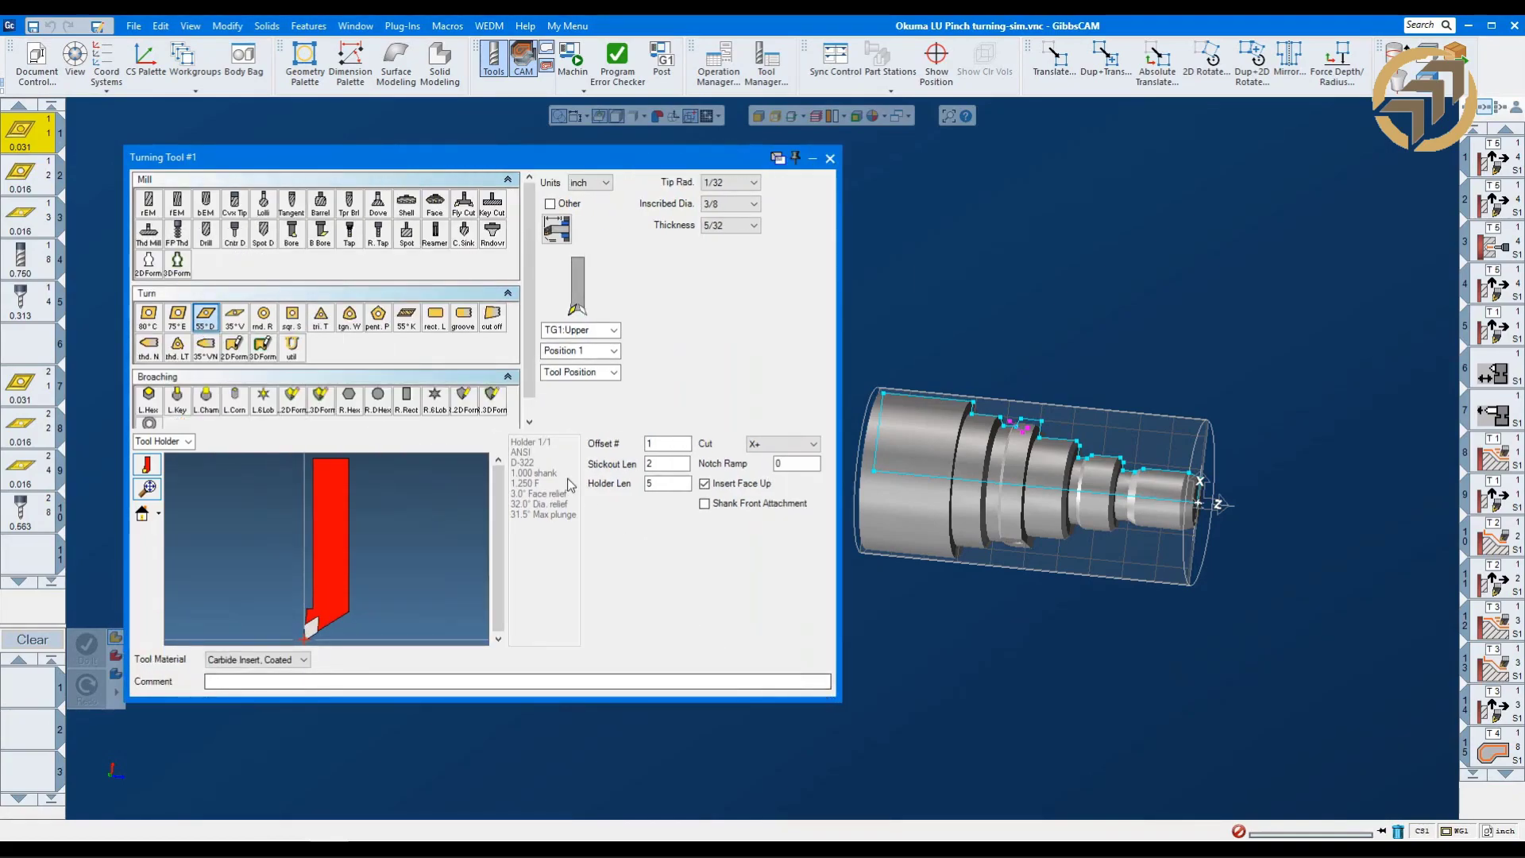
{"action": "left_click", "coordinate": [529, 422]}
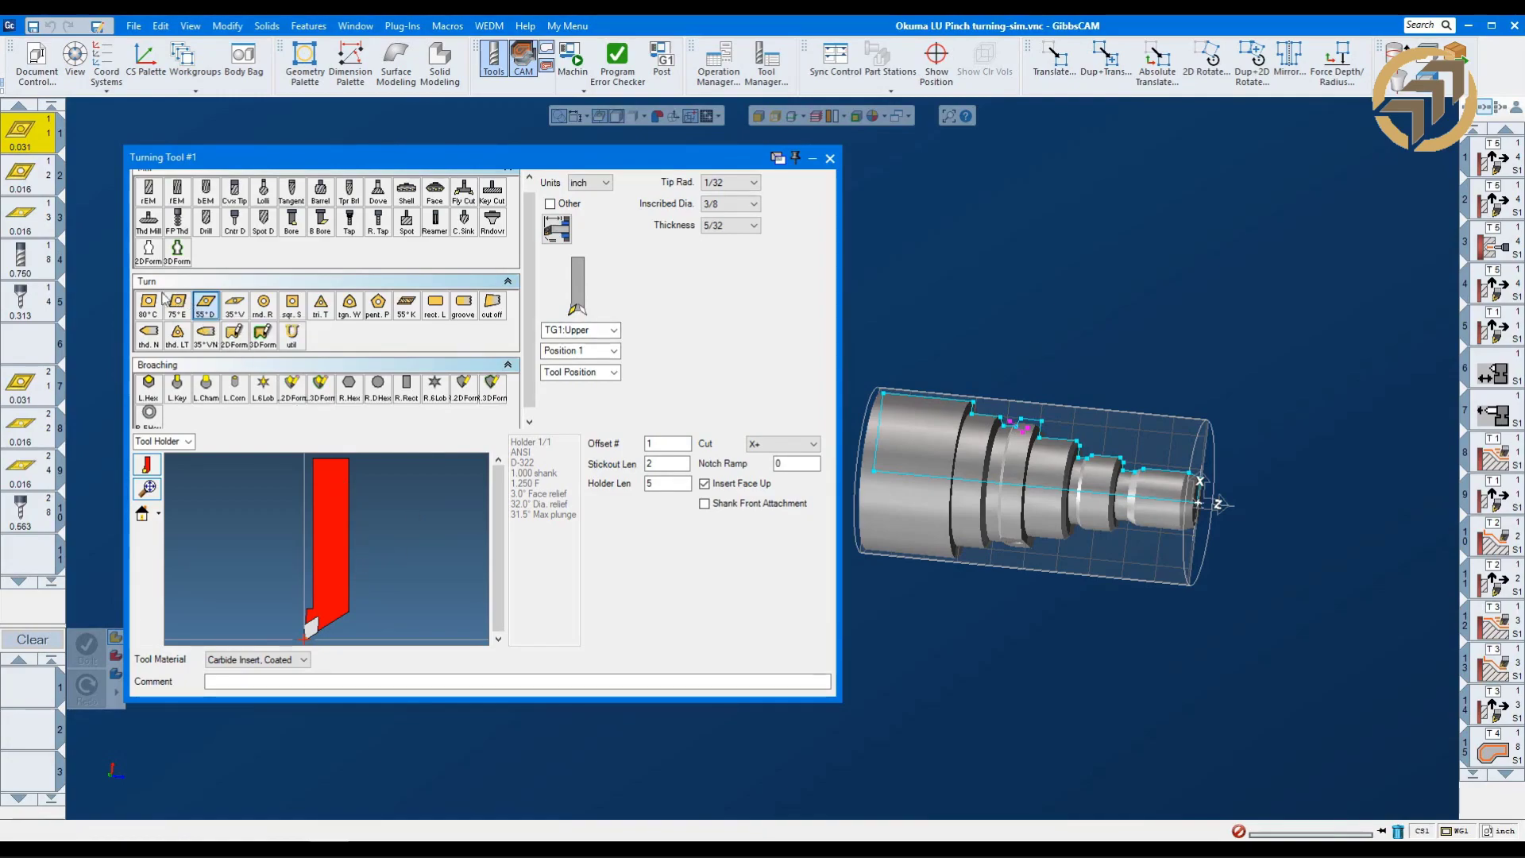
{"action": "left_click", "coordinate": [28, 226]}
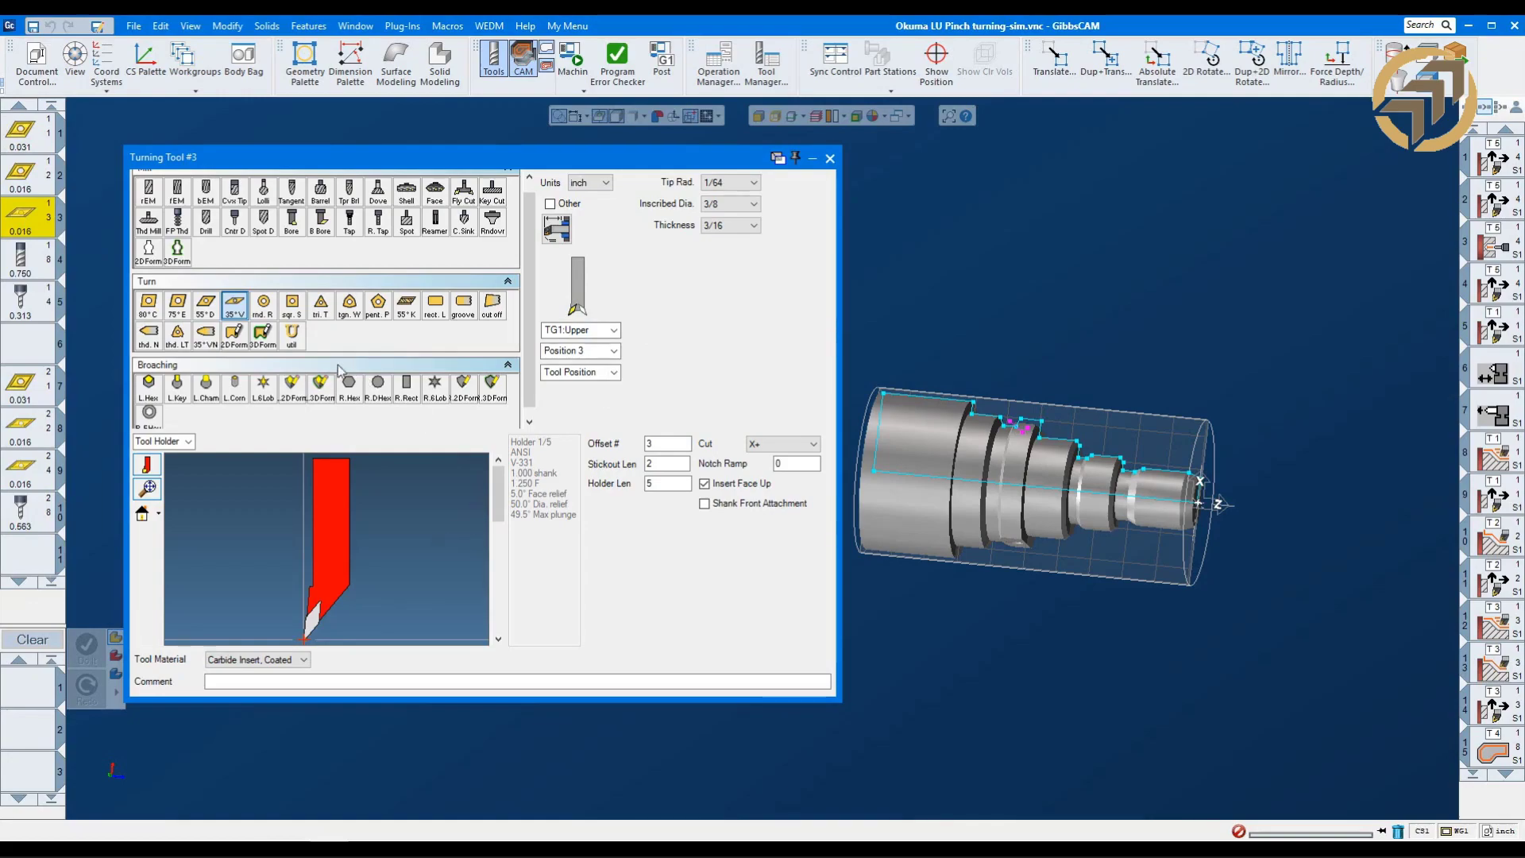
{"action": "left_click", "coordinate": [32, 260]}
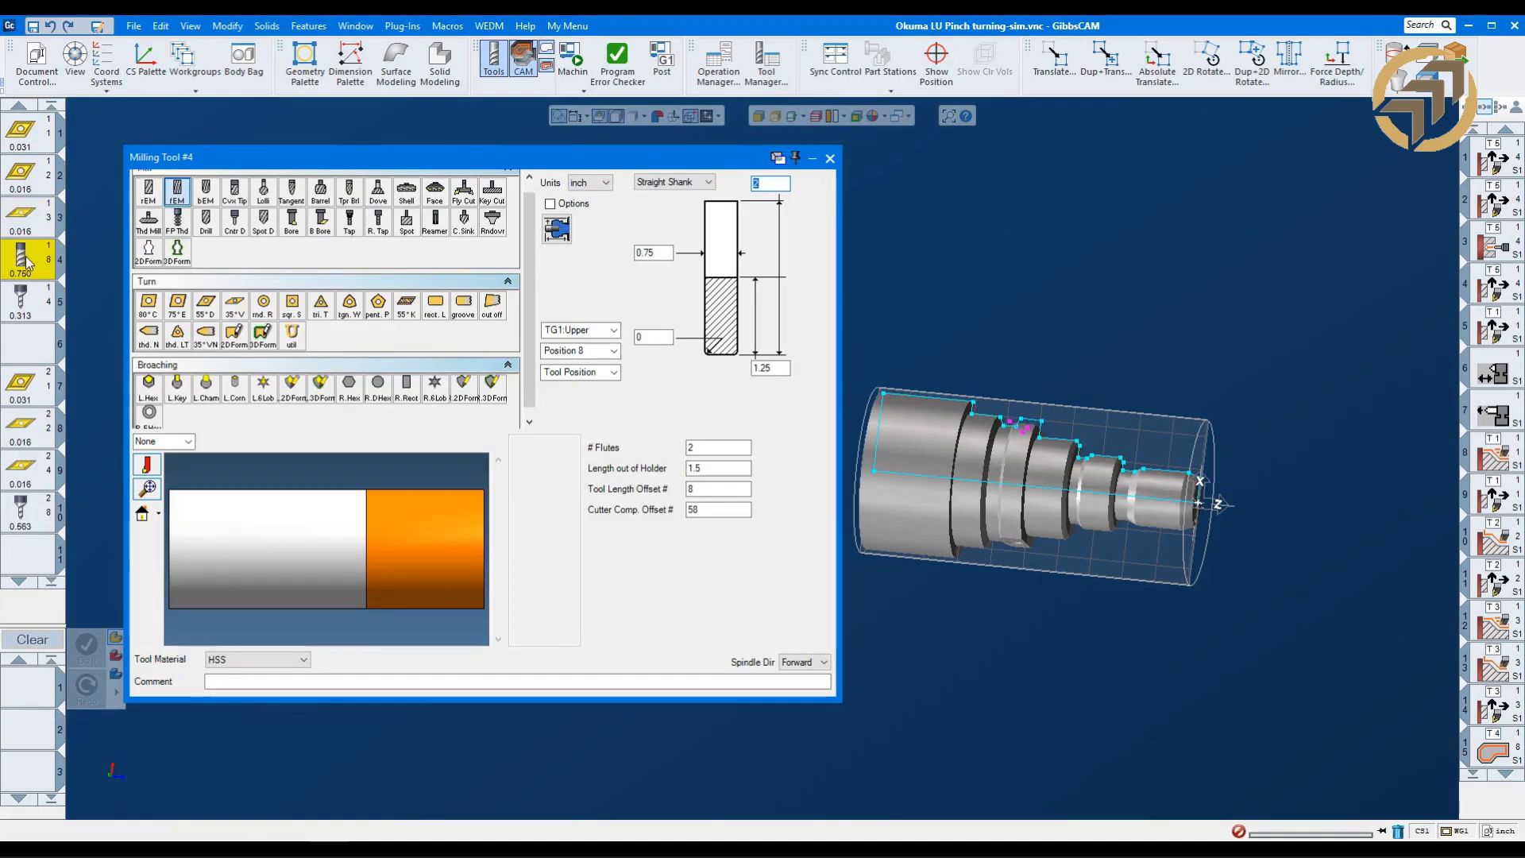
{"action": "left_click", "coordinate": [28, 315]}
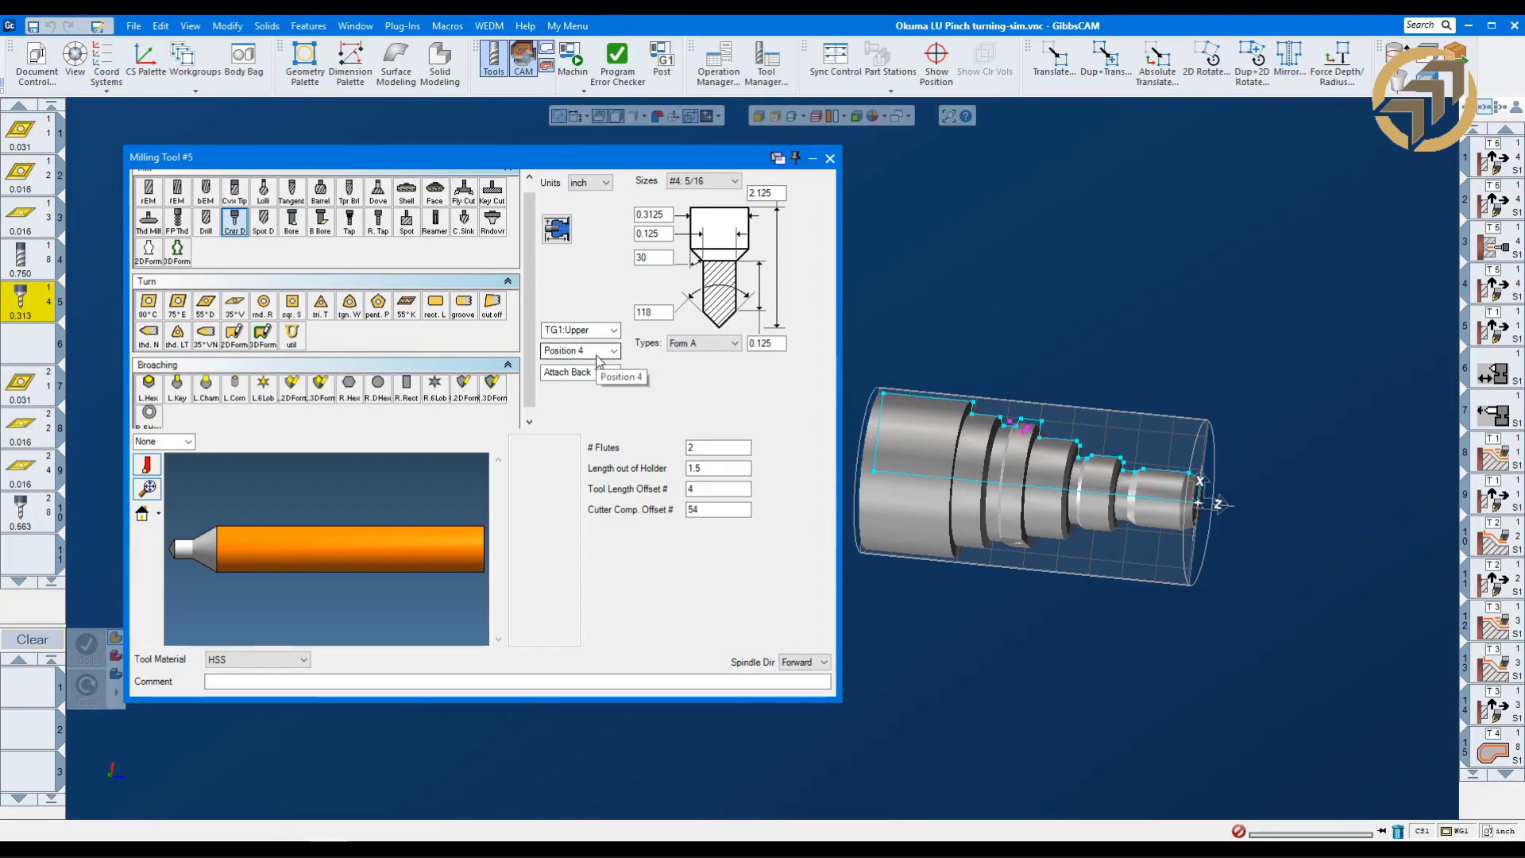
{"action": "left_click", "coordinate": [575, 351]}
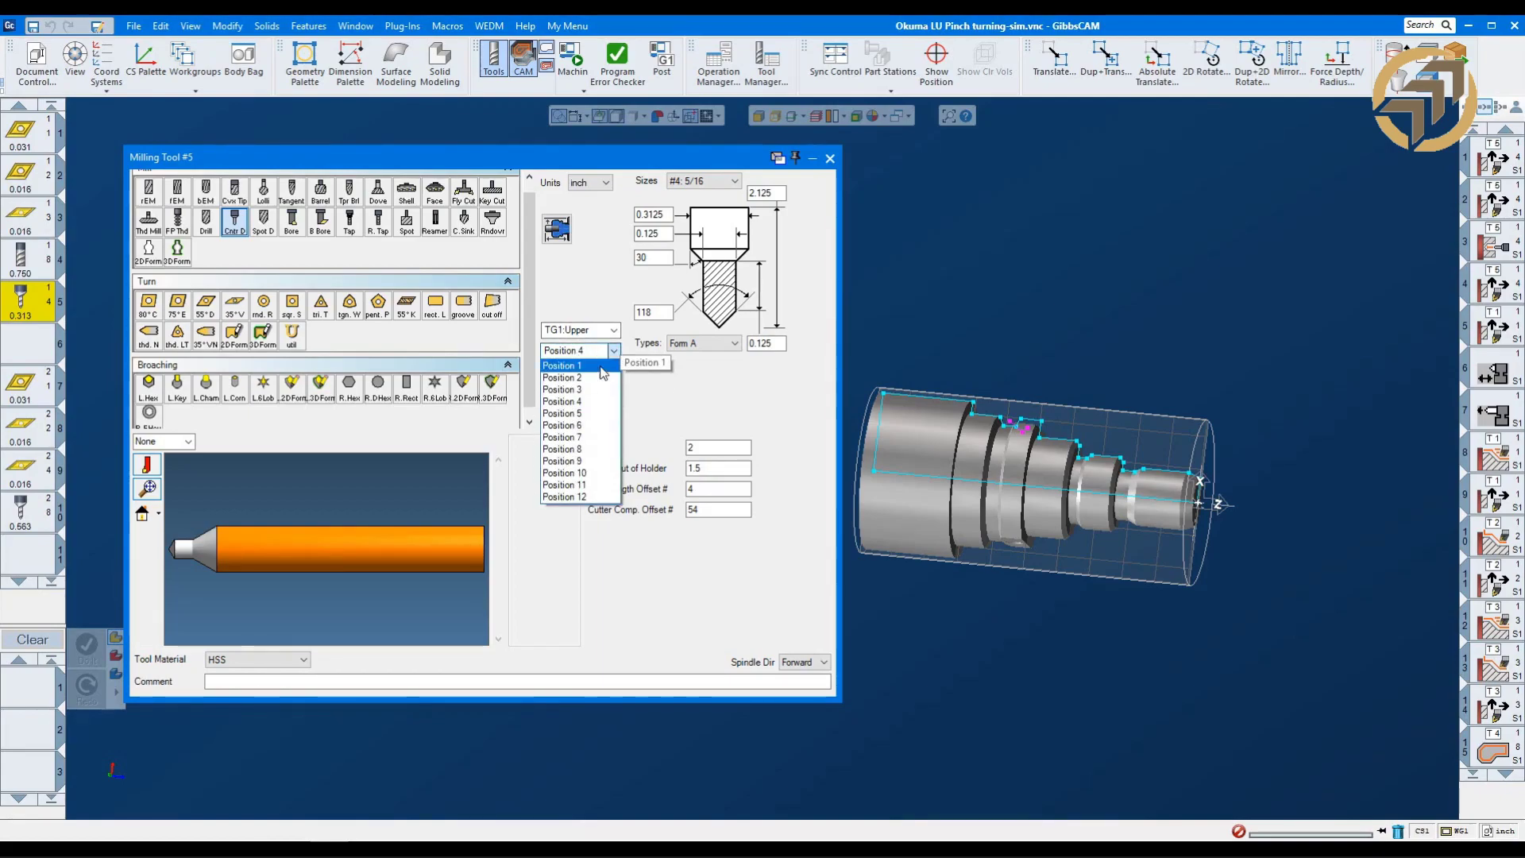
{"action": "left_click", "coordinate": [640, 385]}
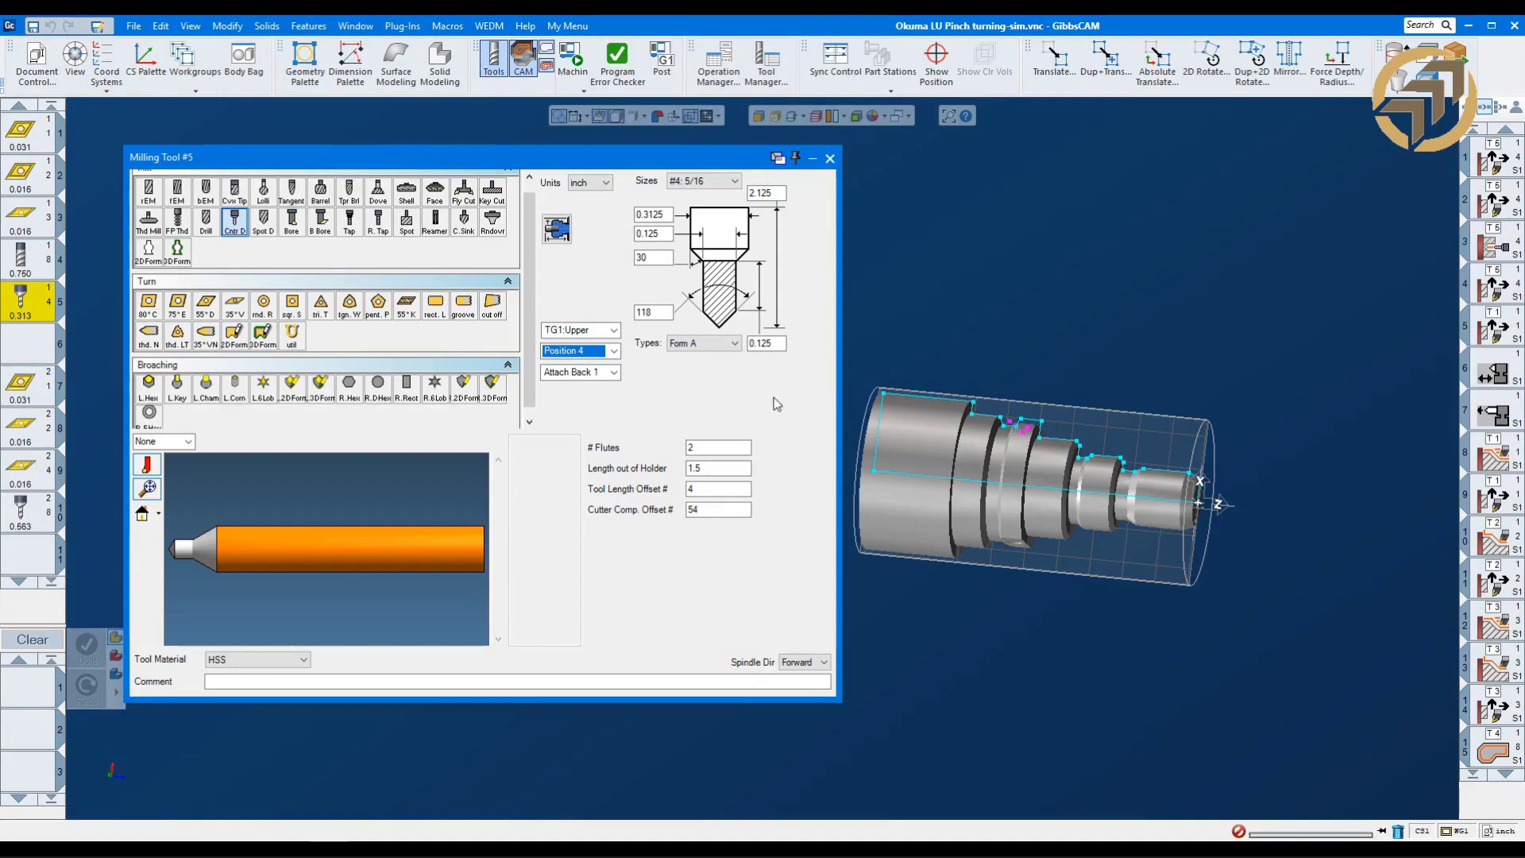
Review the lower turret's three turning tools and its center drill, and close the tool definition.
{"action": "left_click", "coordinate": [37, 395]}
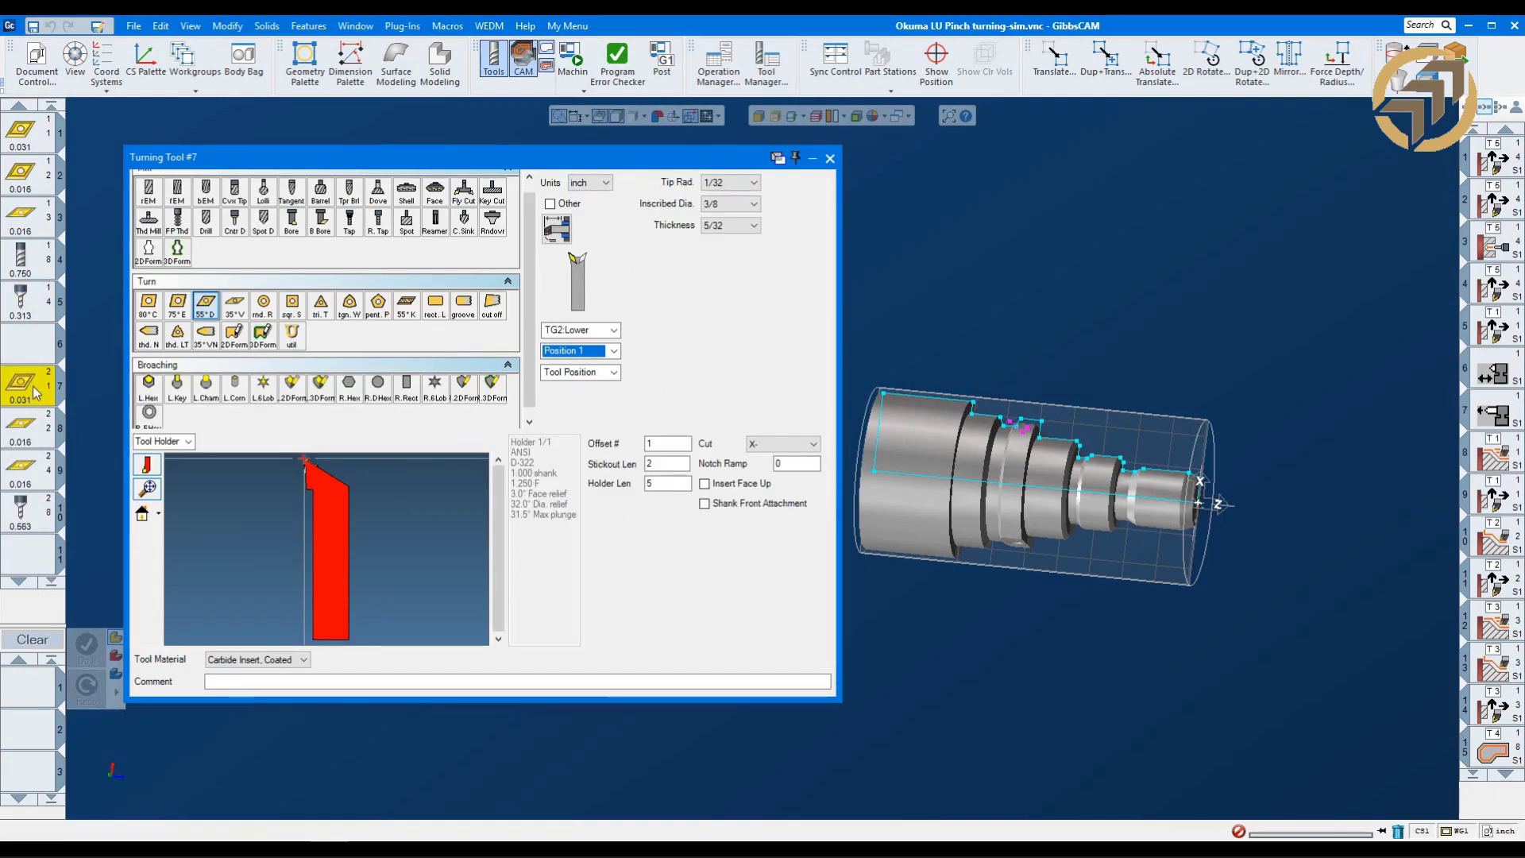
{"action": "left_click", "coordinate": [34, 431]}
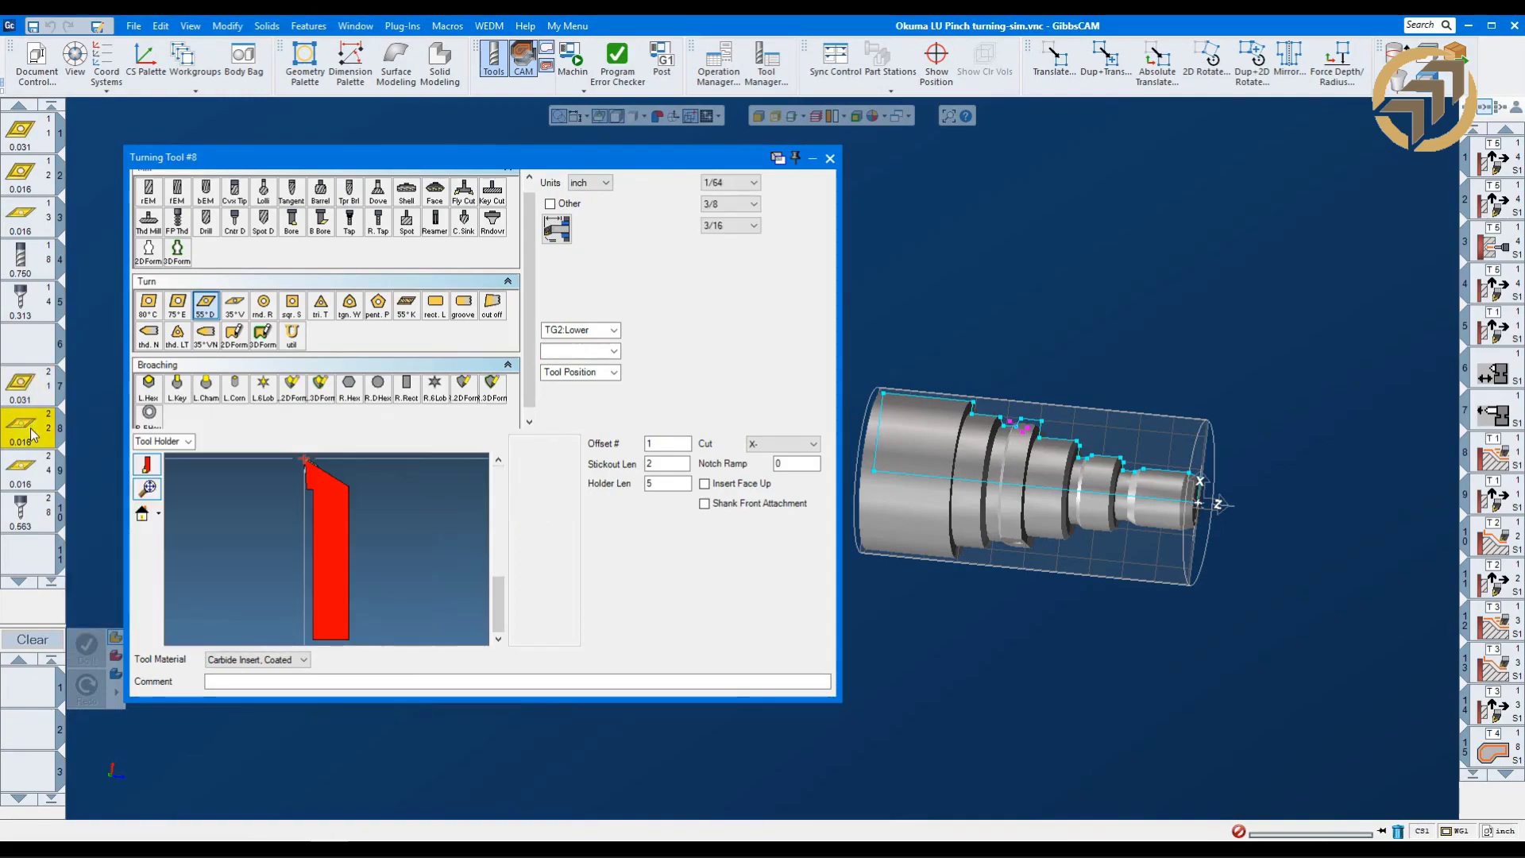
{"action": "left_click", "coordinate": [28, 475]}
{"action": "mouse_move", "coordinate": [37, 524]}
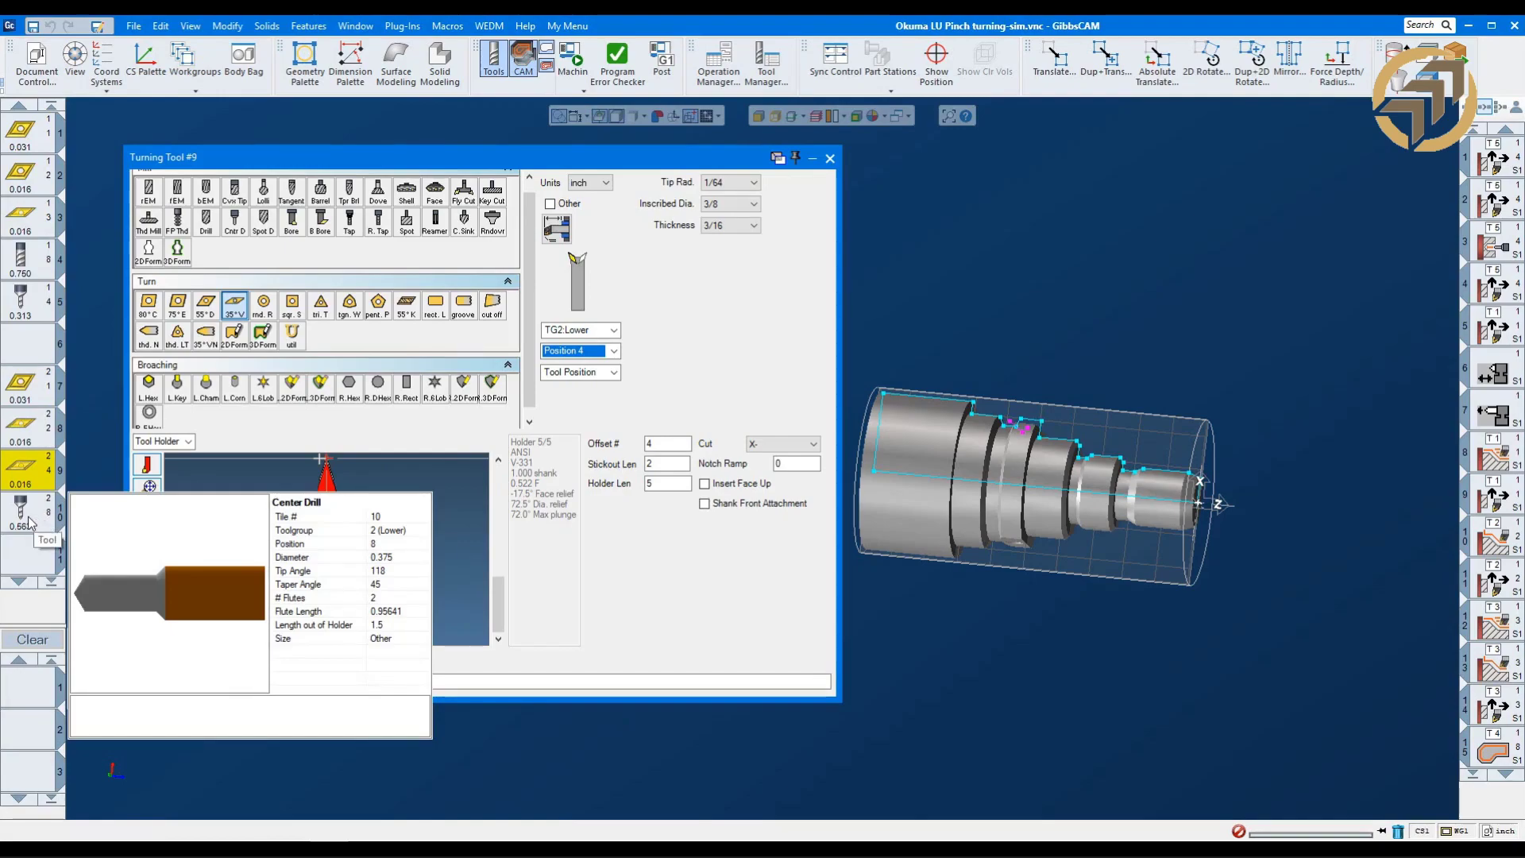
{"action": "left_click", "coordinate": [30, 523]}
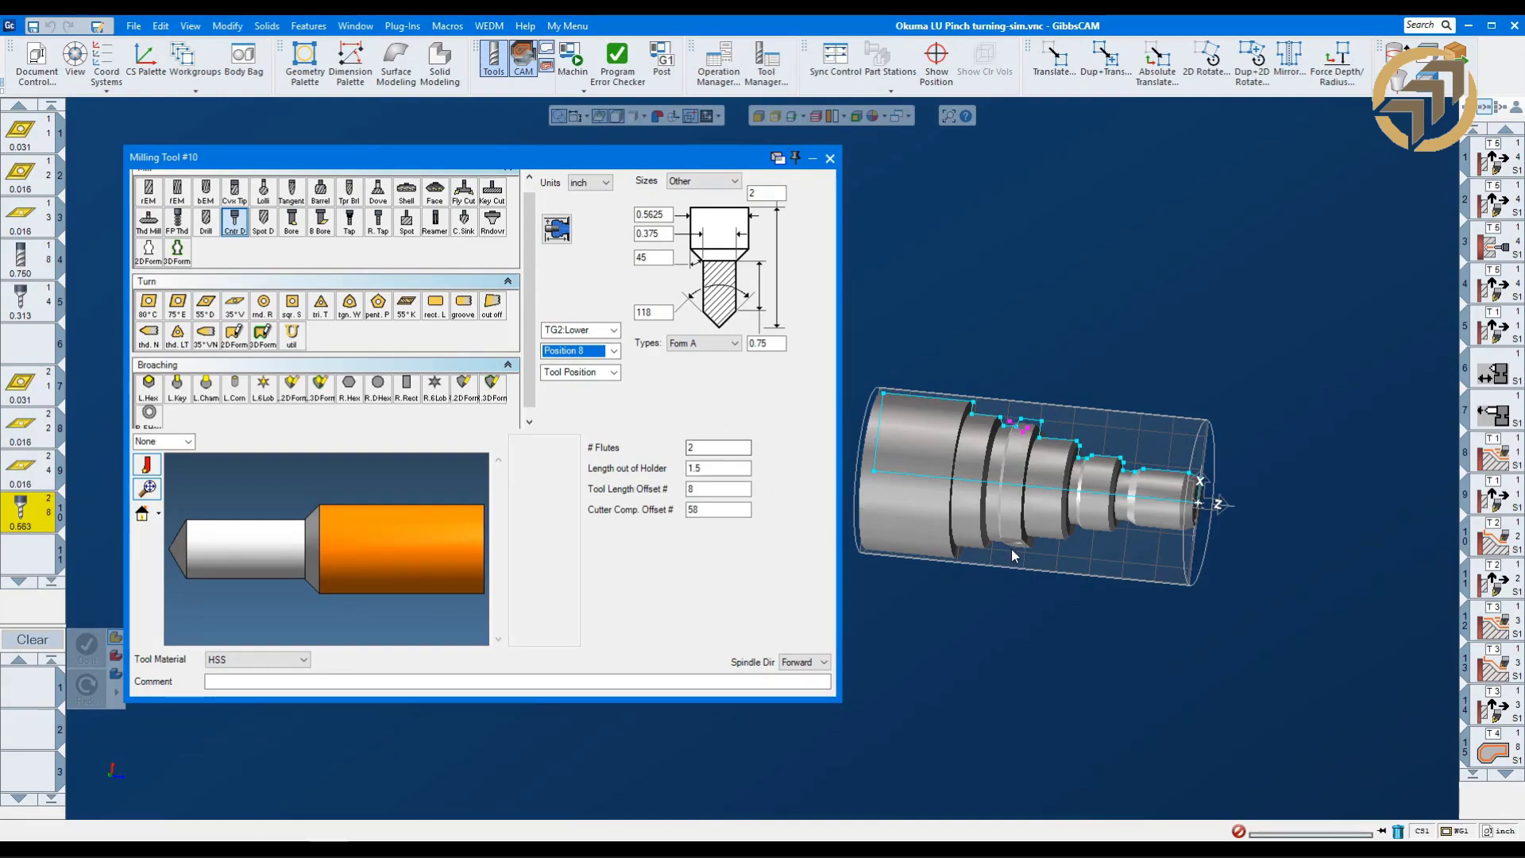
{"action": "middle_click_drag", "start_coordinate": [951, 561], "coordinate": [997, 563]}
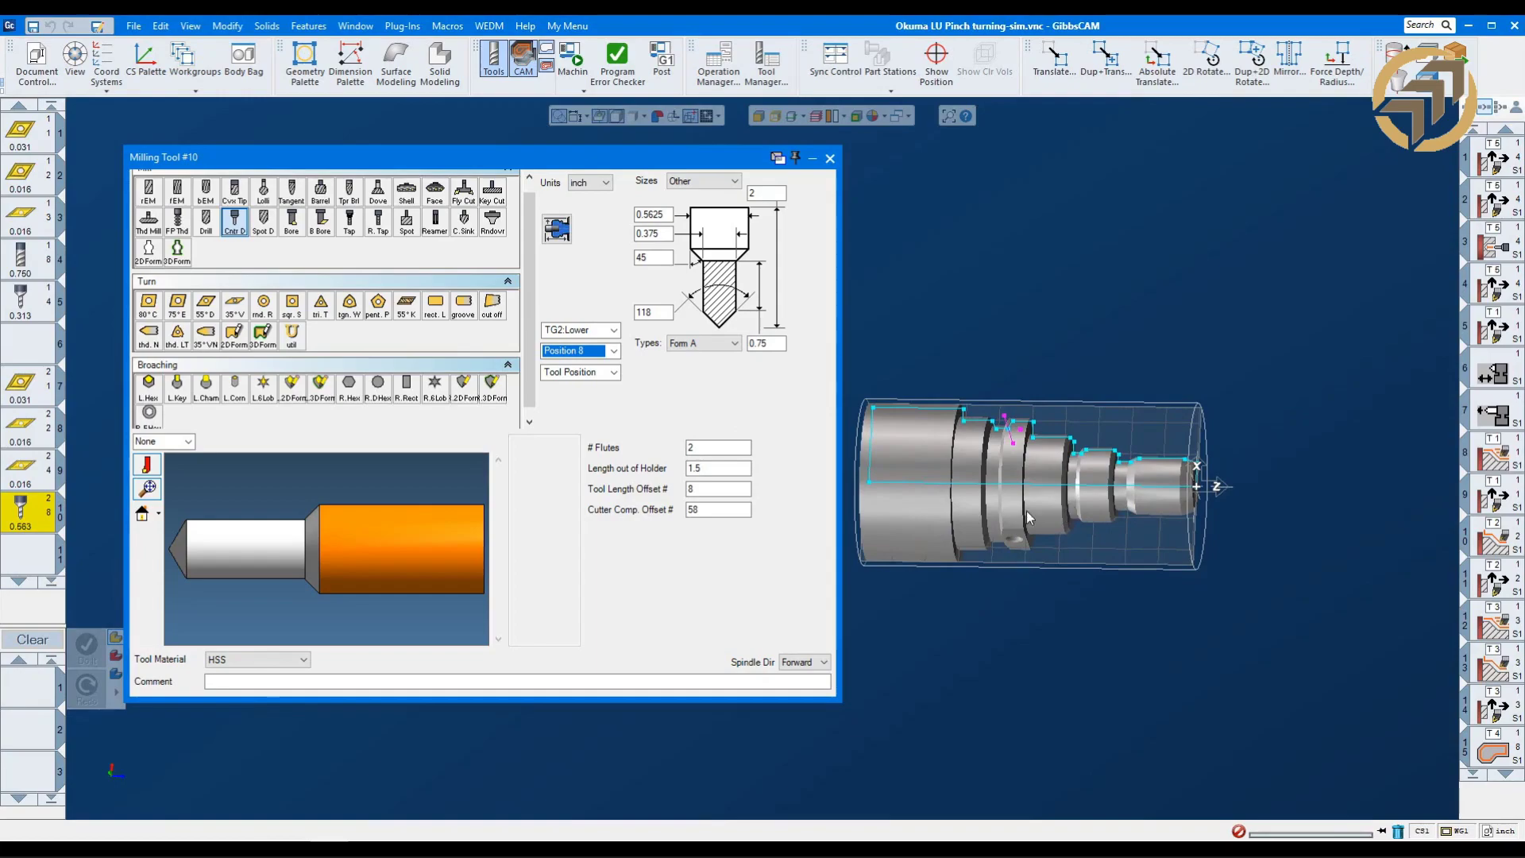
{"action": "left_click", "coordinate": [830, 159]}
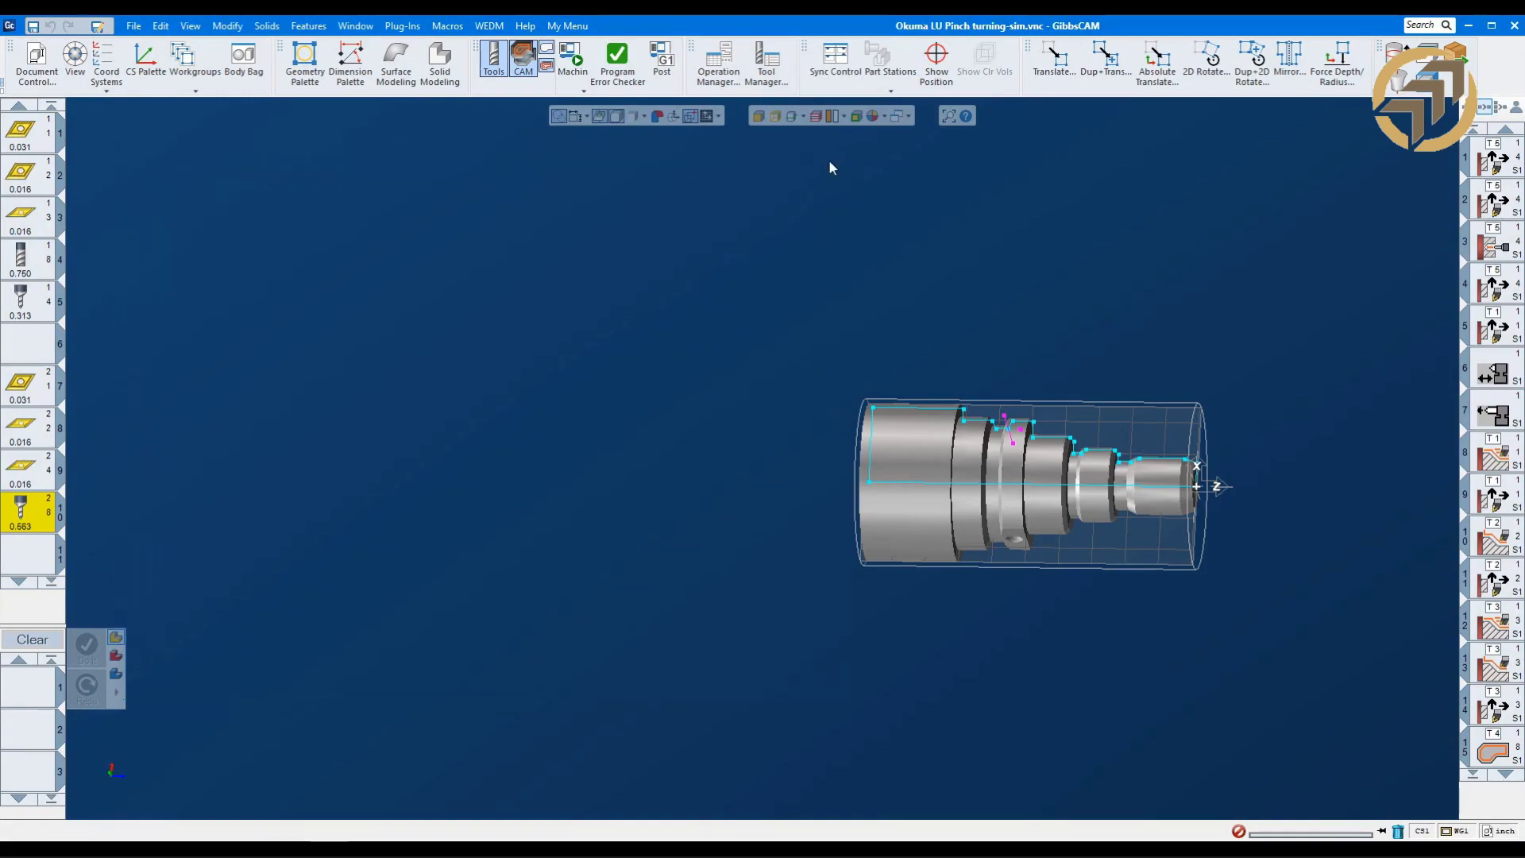
Open the center drilling process in operation 3 and examine its settings alongside the front face of the part.
{"action": "middle_click_drag", "start_coordinate": [1058, 424], "coordinate": [534, 630]}
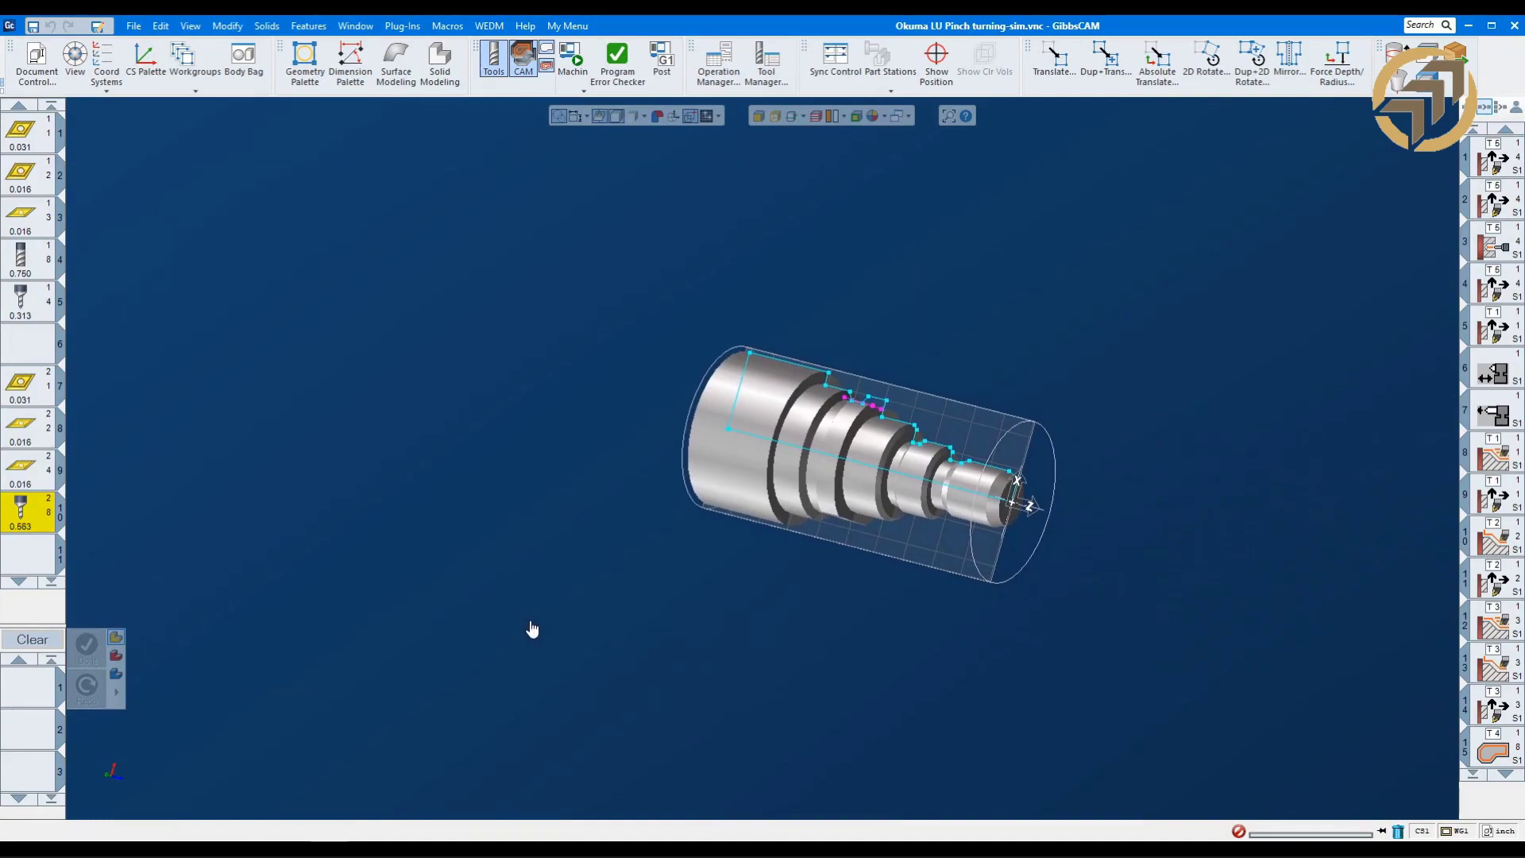
{"action": "middle_click_drag", "start_coordinate": [702, 246], "coordinate": [577, 493]}
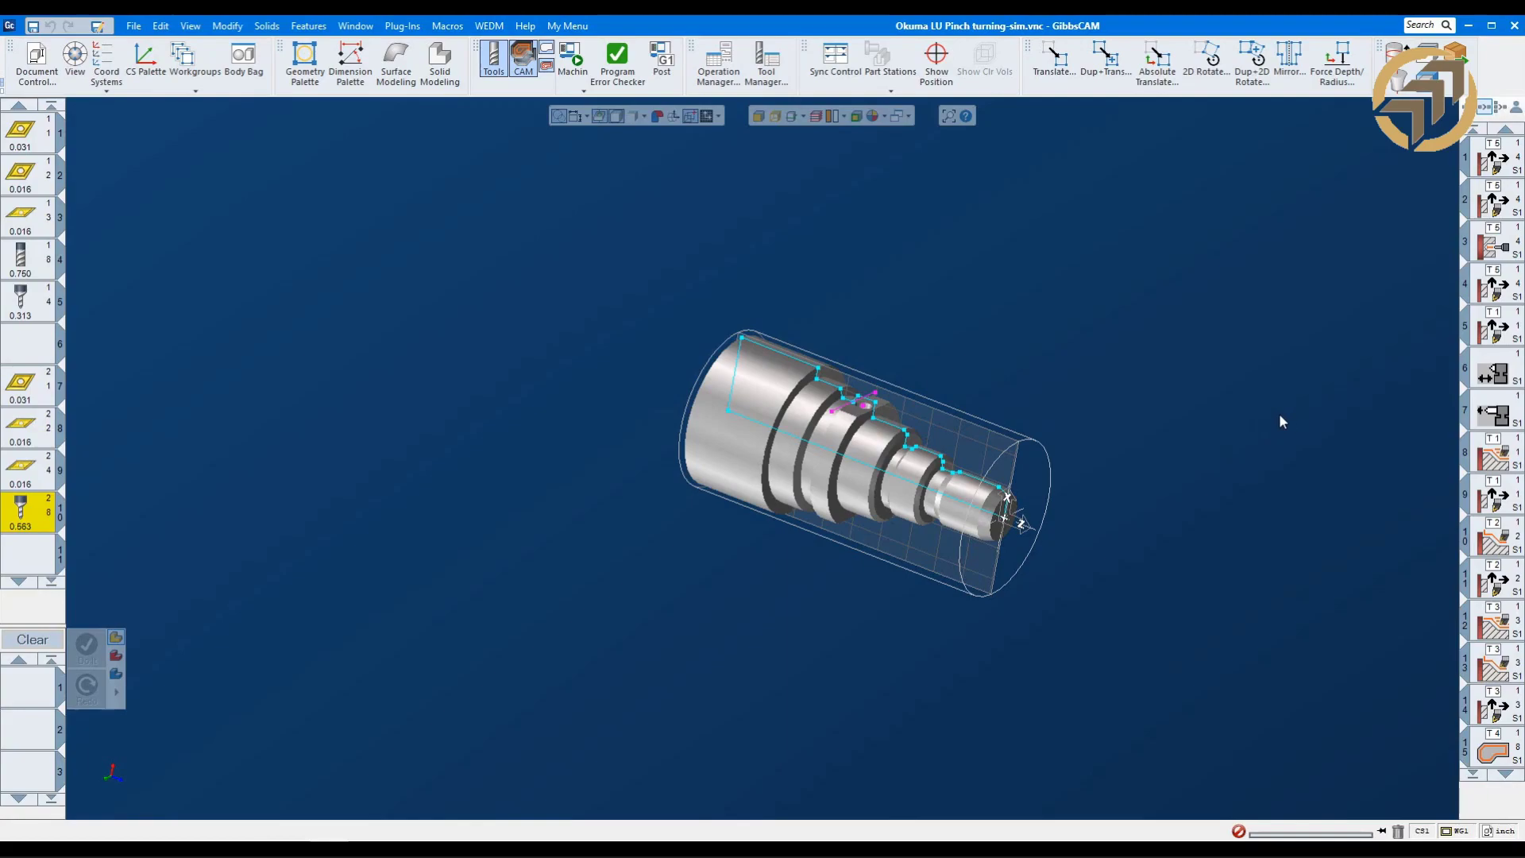
{"action": "double_click", "coordinate": [1497, 248]}
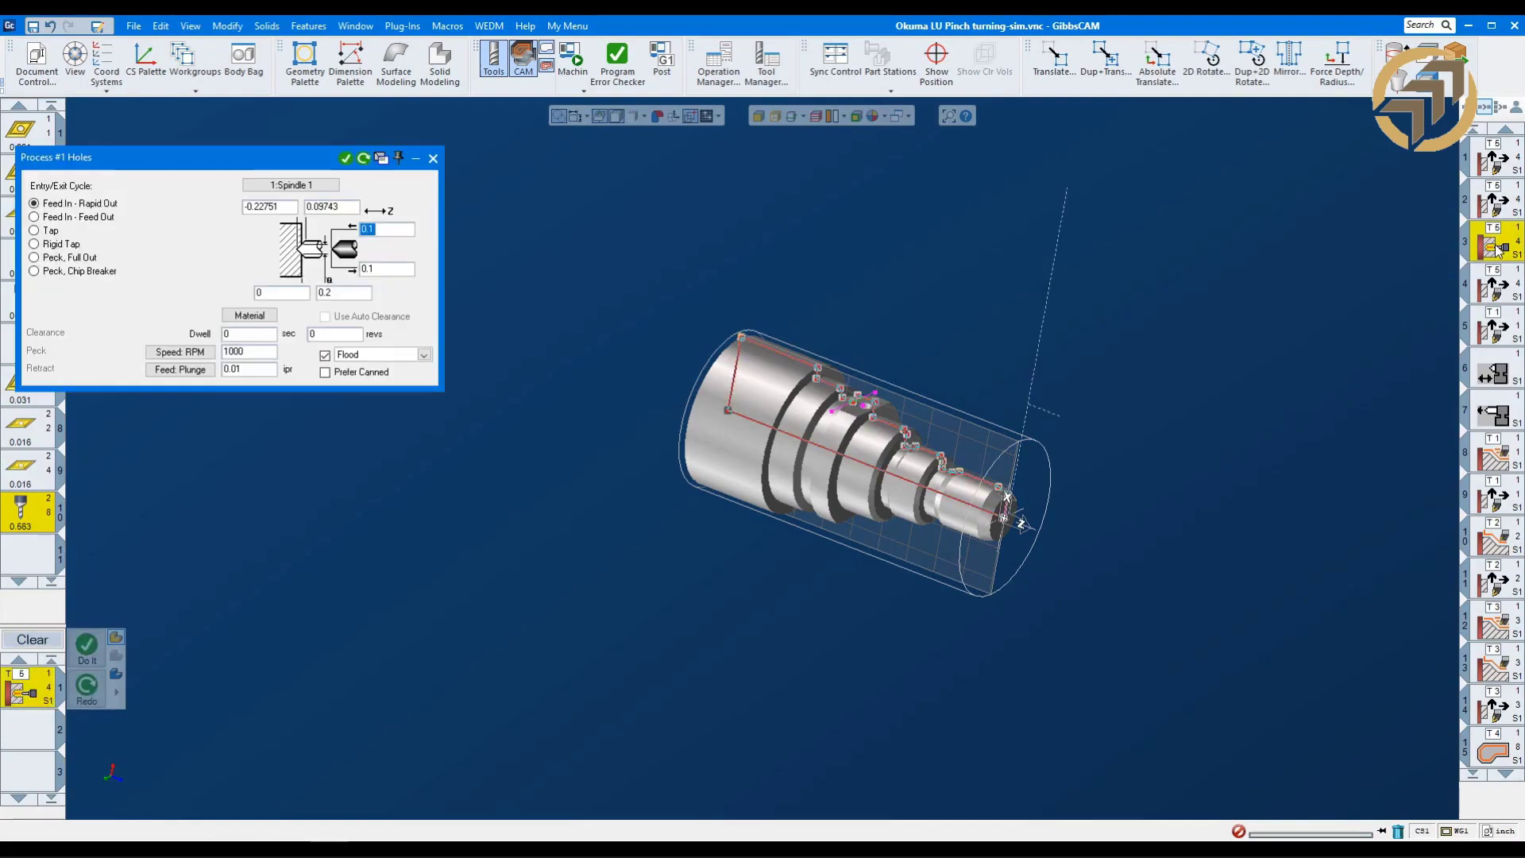
{"action": "left_click", "coordinate": [776, 474]}
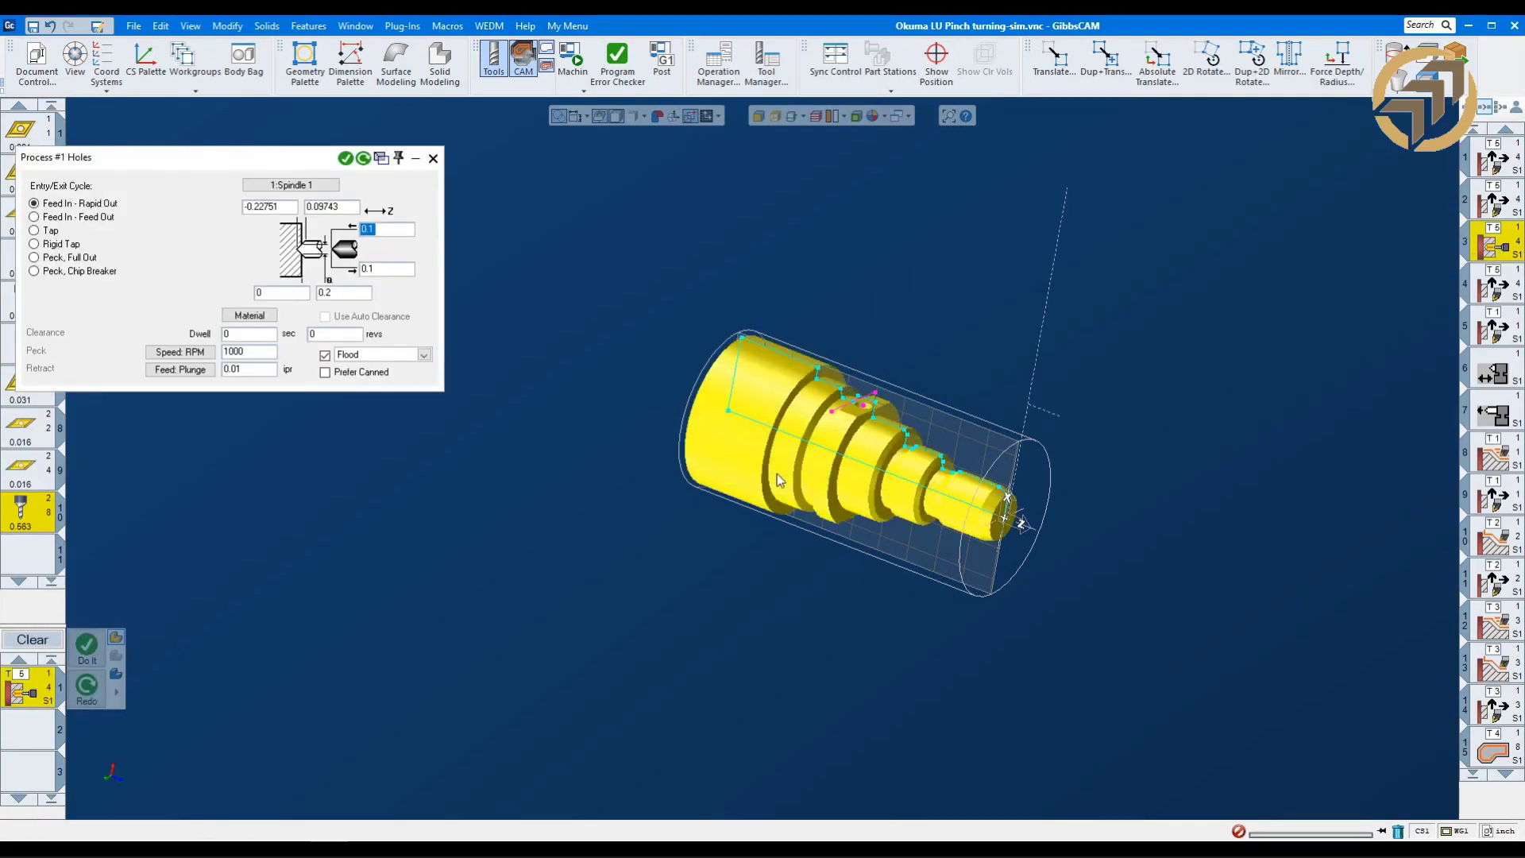
{"action": "left_click_drag", "start_coordinate": [239, 157], "coordinate": [307, 171]}
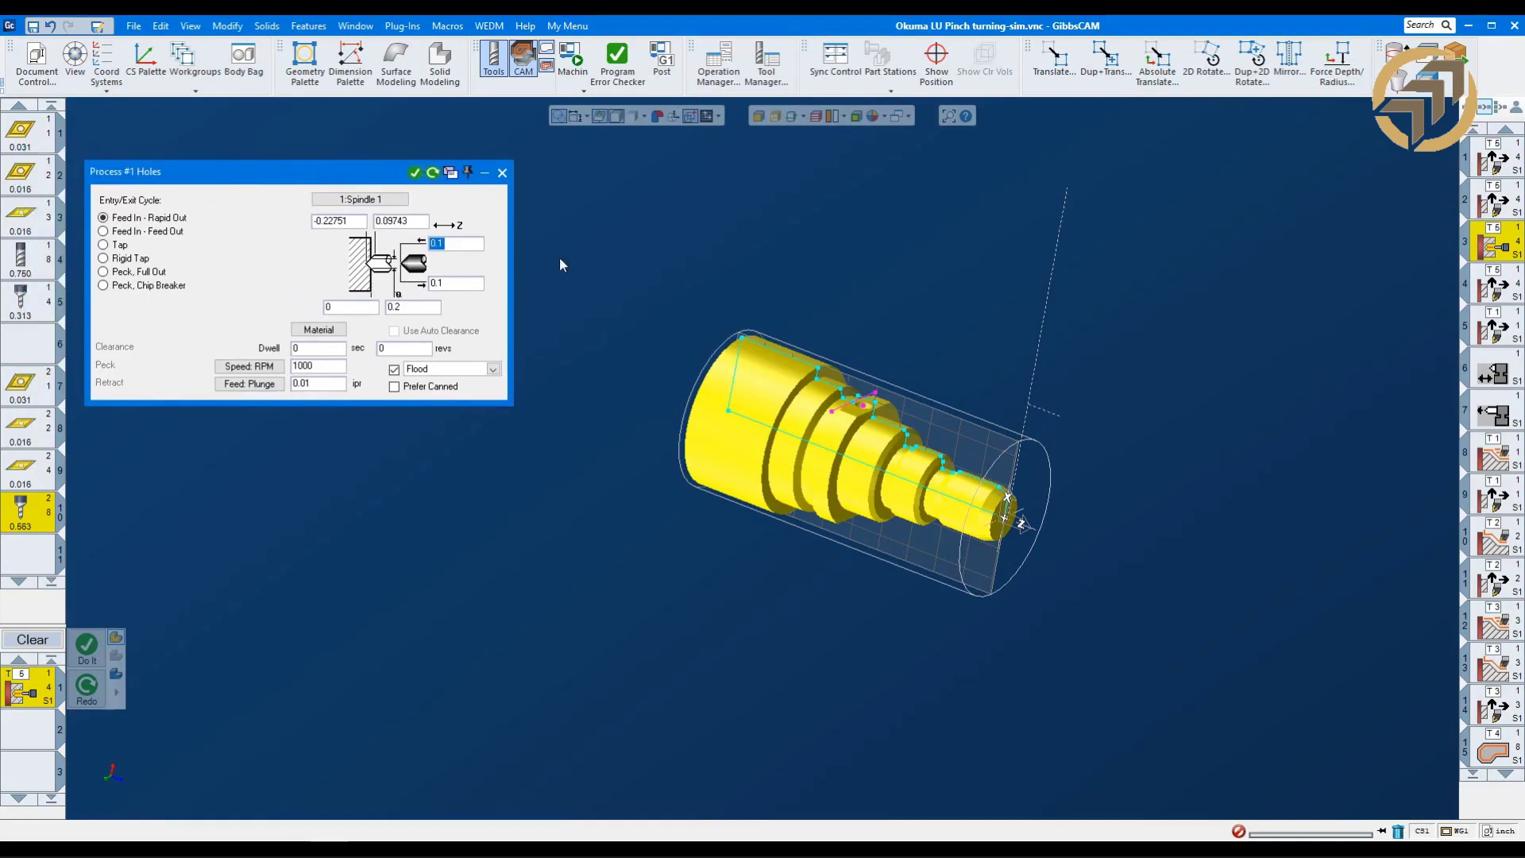
{"action": "left_click", "coordinate": [873, 304]}
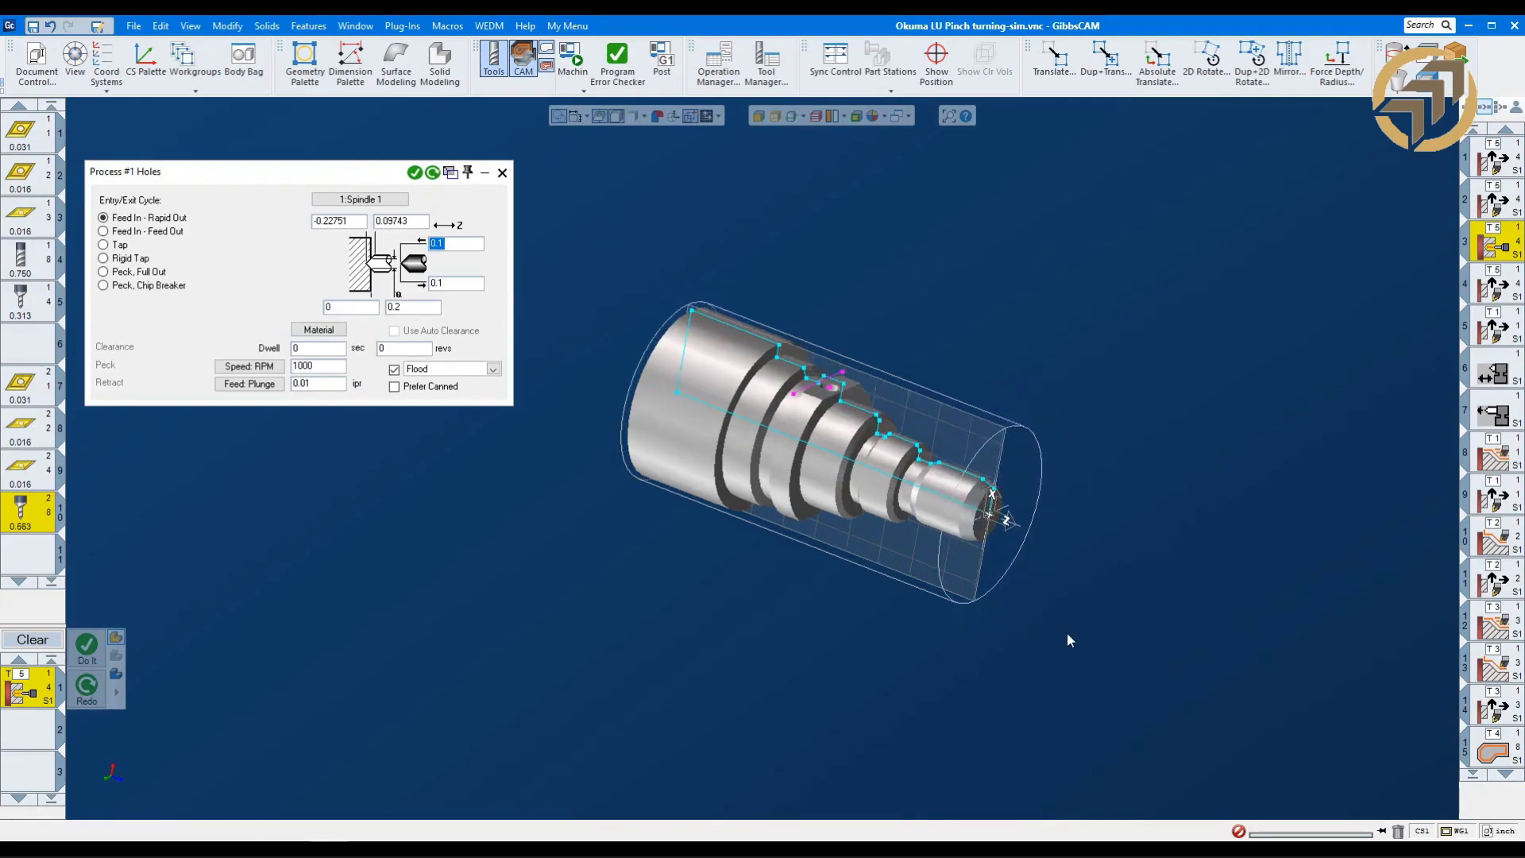
{"action": "scroll", "coordinate": [1065, 609], "scroll_direction": "up", "scroll_amount": 5}
{"action": "middle_click_drag", "start_coordinate": [944, 595], "coordinate": [1284, 580]}
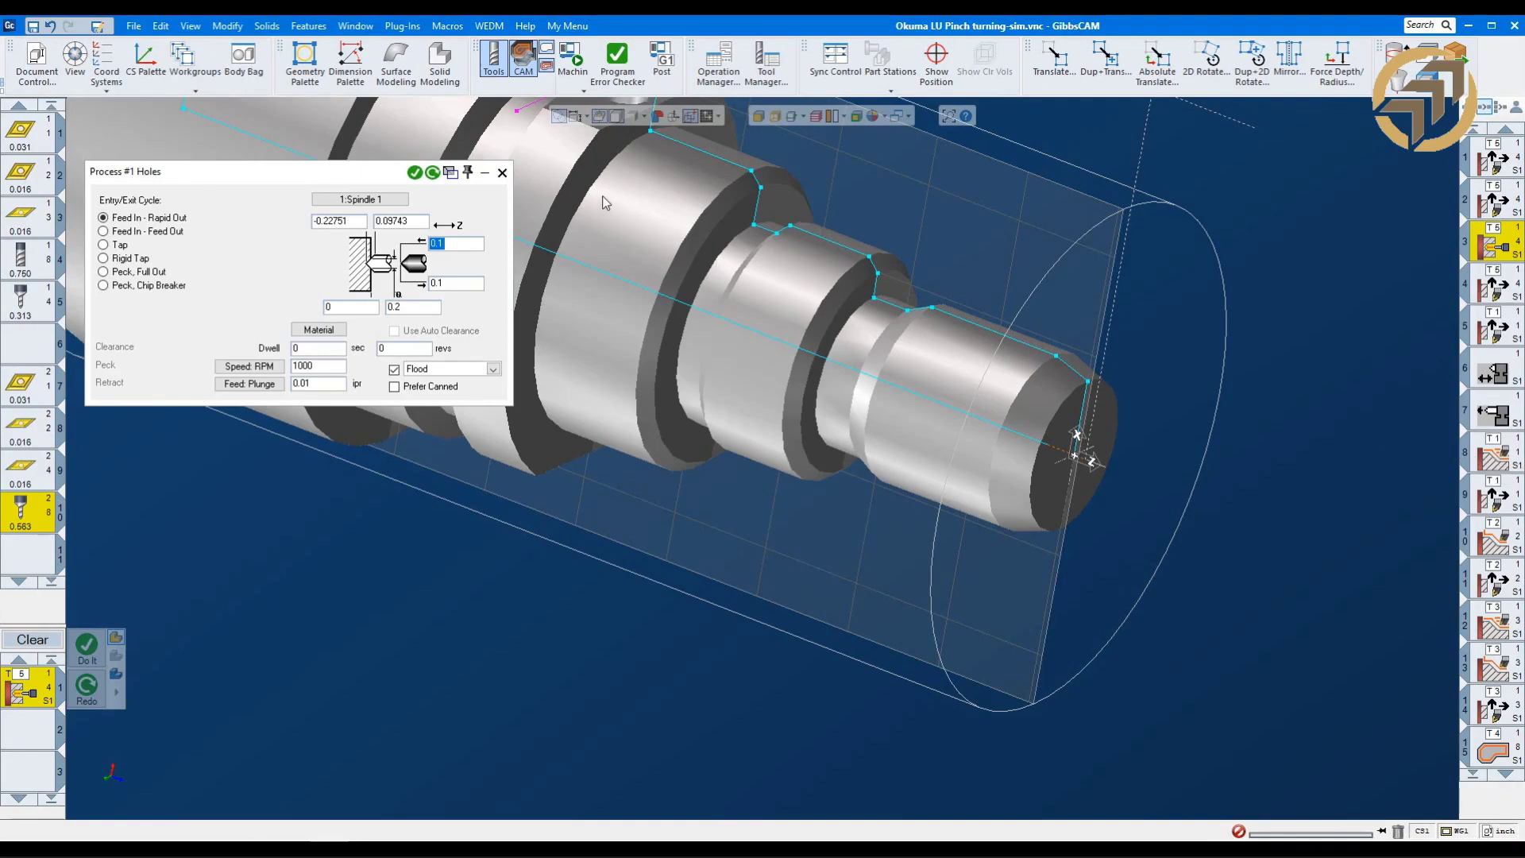
Close the center drilling process and review operation 8's OD roughing settings and toolpath along the part.
{"action": "left_click", "coordinate": [502, 173]}
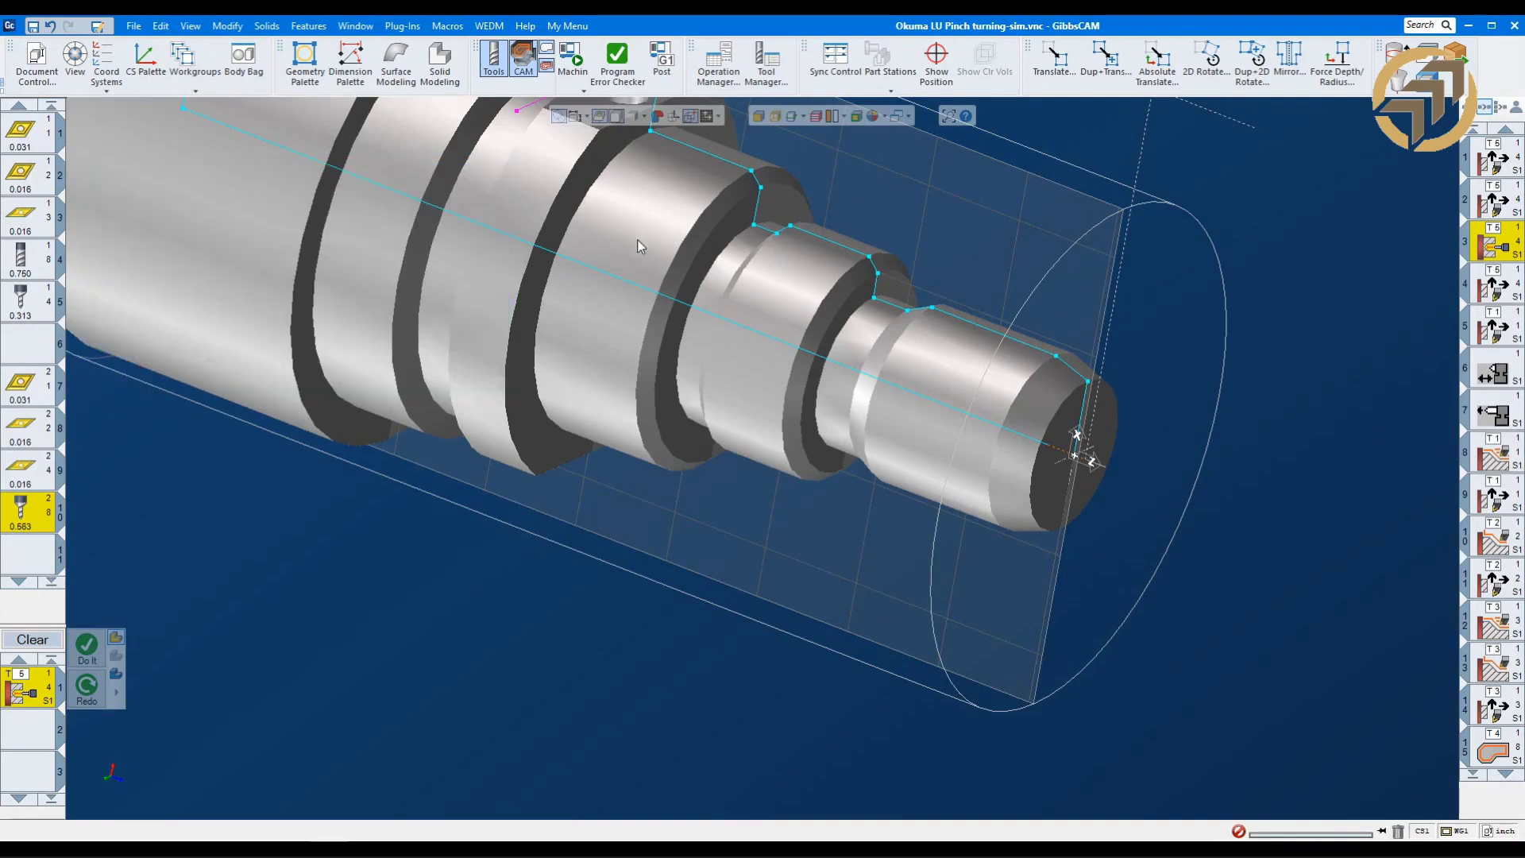
{"action": "double_click", "coordinate": [1497, 459]}
{"action": "middle_click_drag", "start_coordinate": [1189, 464], "coordinate": [1268, 622]}
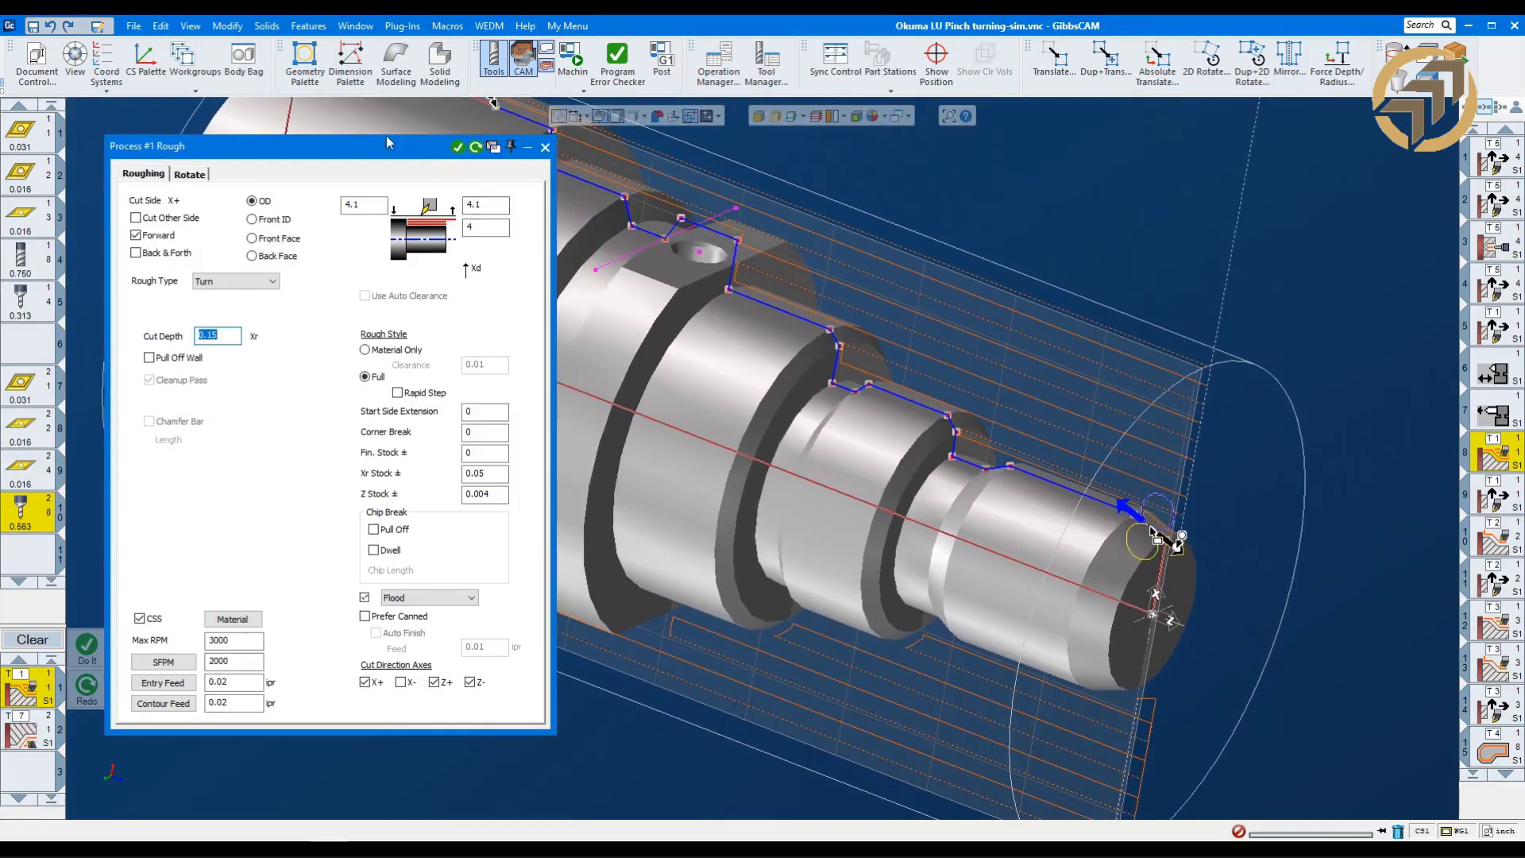
{"action": "left_click_drag", "start_coordinate": [410, 152], "coordinate": [392, 126]}
{"action": "scroll", "coordinate": [1076, 398], "scroll_direction": "down", "scroll_amount": 4}
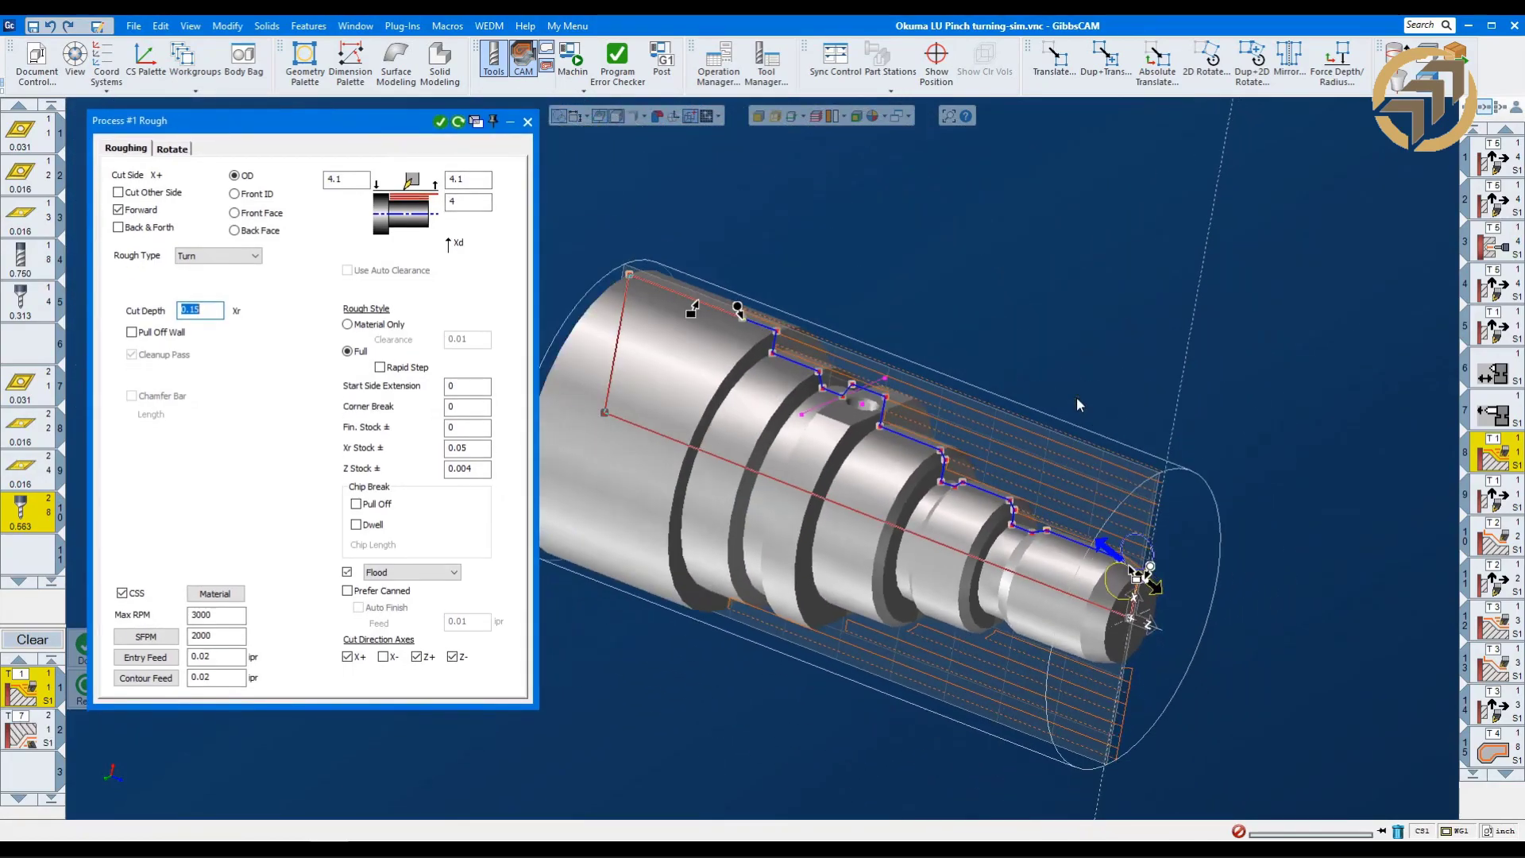
{"action": "middle_click_drag", "start_coordinate": [1256, 461], "coordinate": [1251, 359]}
{"action": "middle_click_drag", "start_coordinate": [843, 578], "coordinate": [952, 556]}
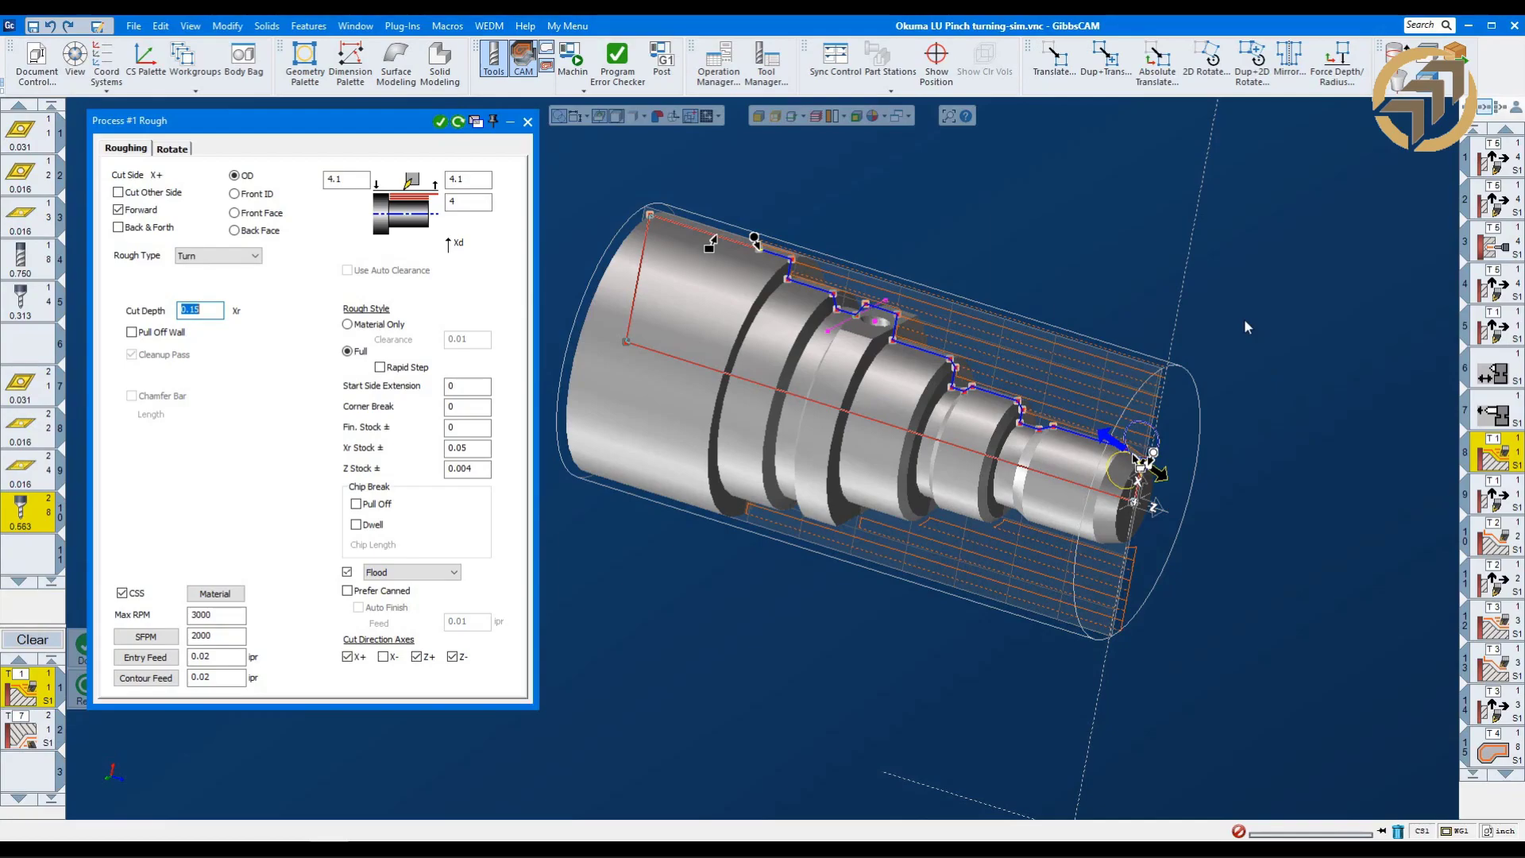
{"action": "scroll", "coordinate": [1245, 326], "scroll_direction": "up", "scroll_amount": 1}
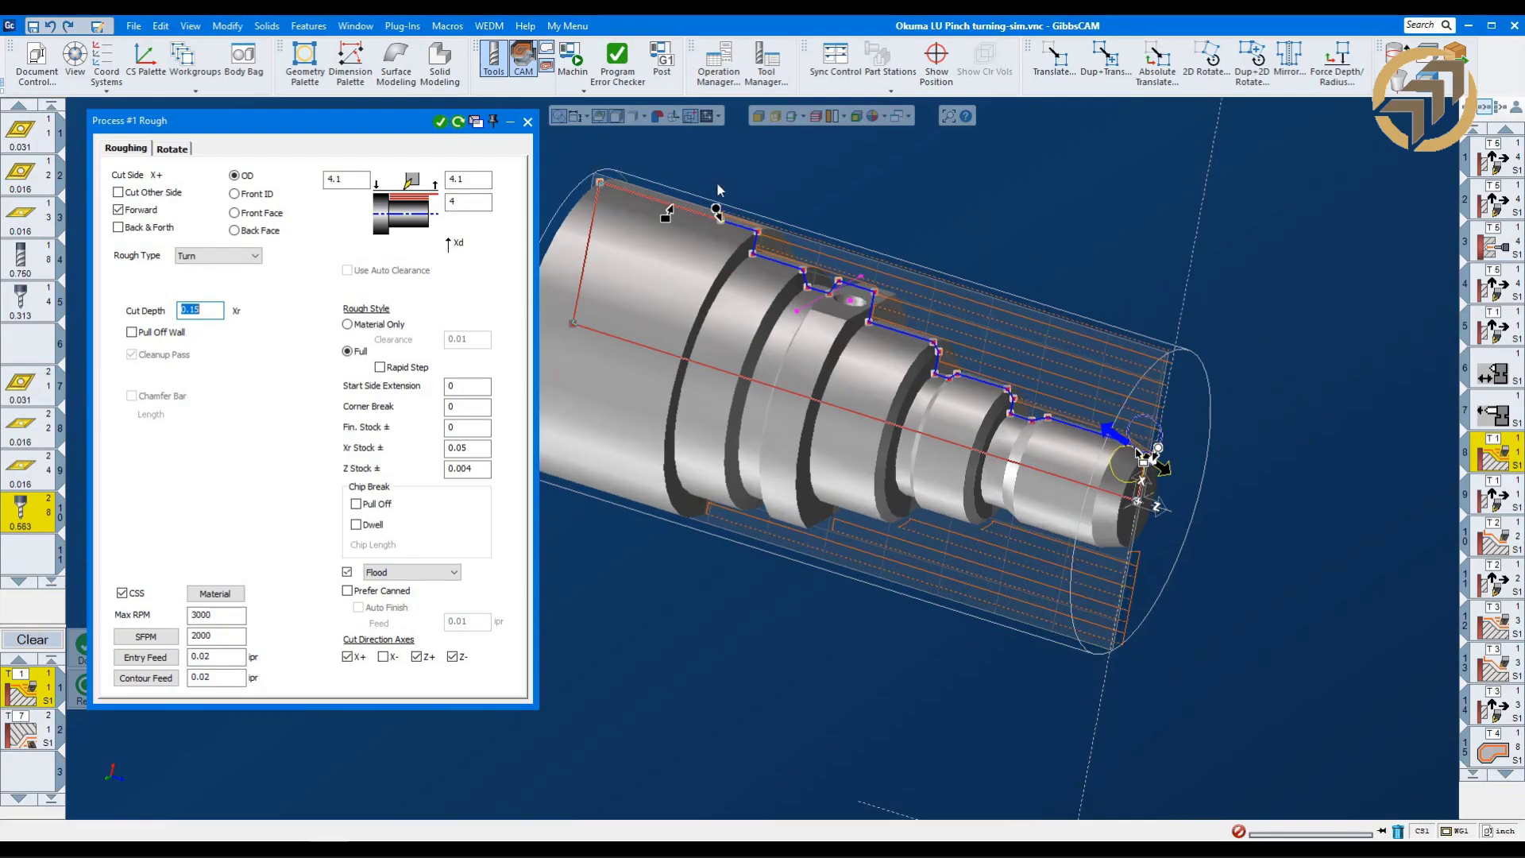
{"action": "left_click", "coordinate": [527, 121]}
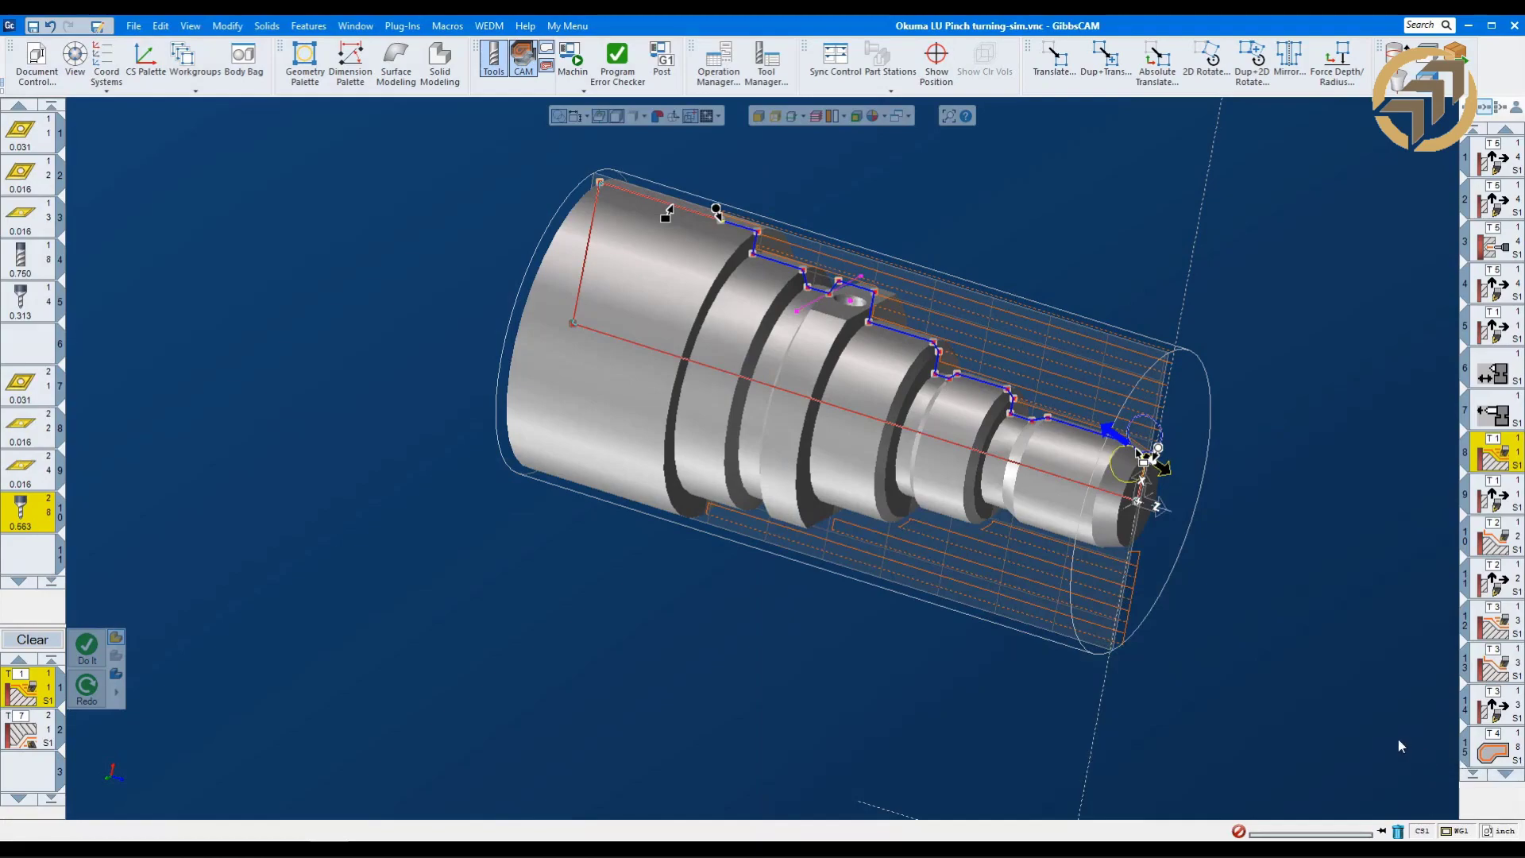
Open Sync Control in stroke sync and locate operations 1 to 7 one after another in the Flow 1 sequence.
{"action": "middle_click_drag", "start_coordinate": [1300, 464], "coordinate": [502, 480]}
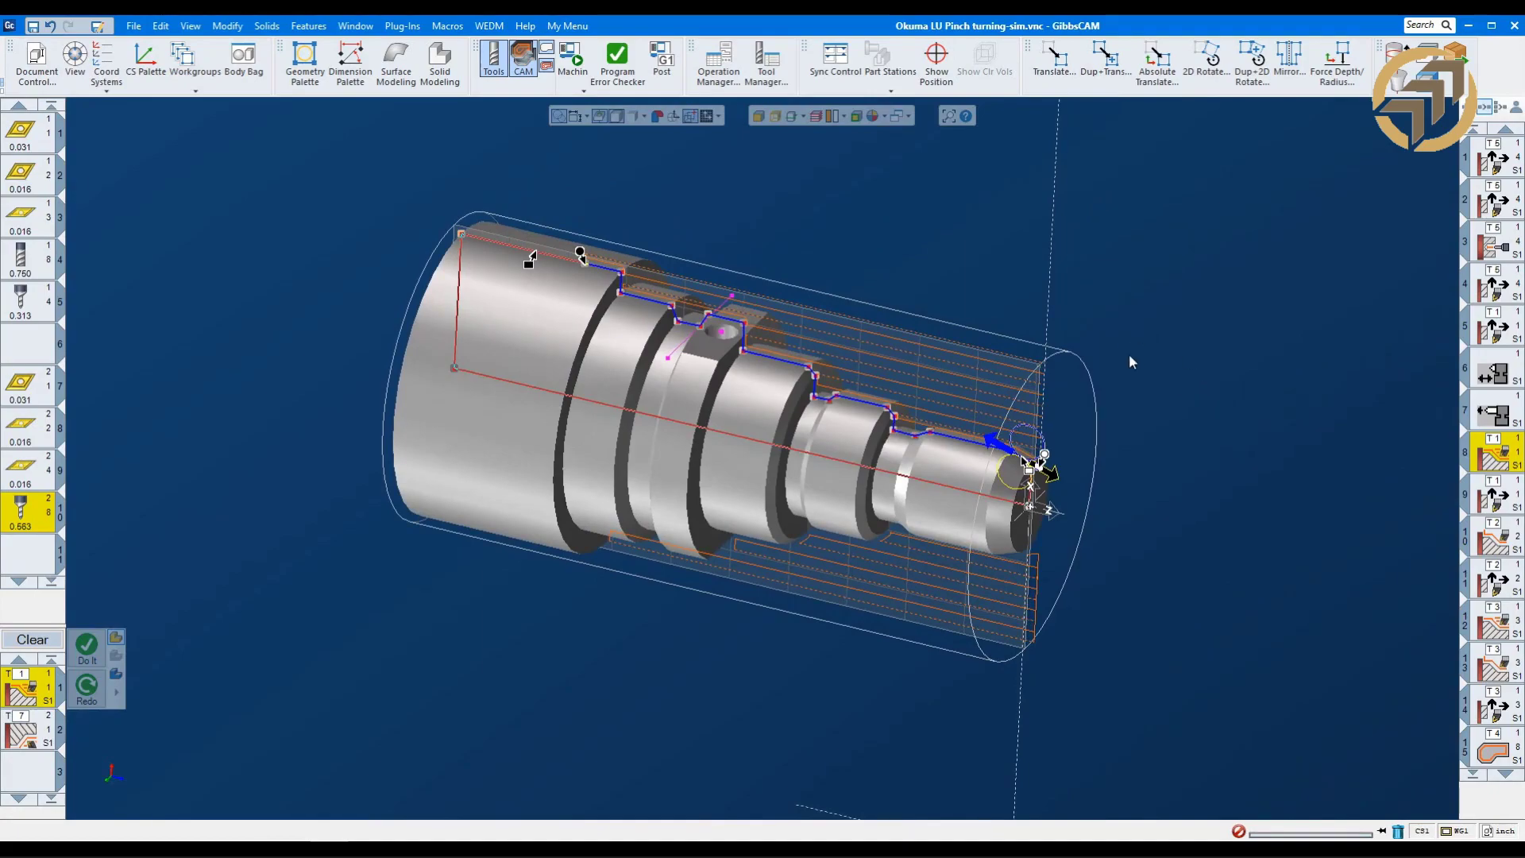
{"action": "left_click", "coordinate": [836, 64]}
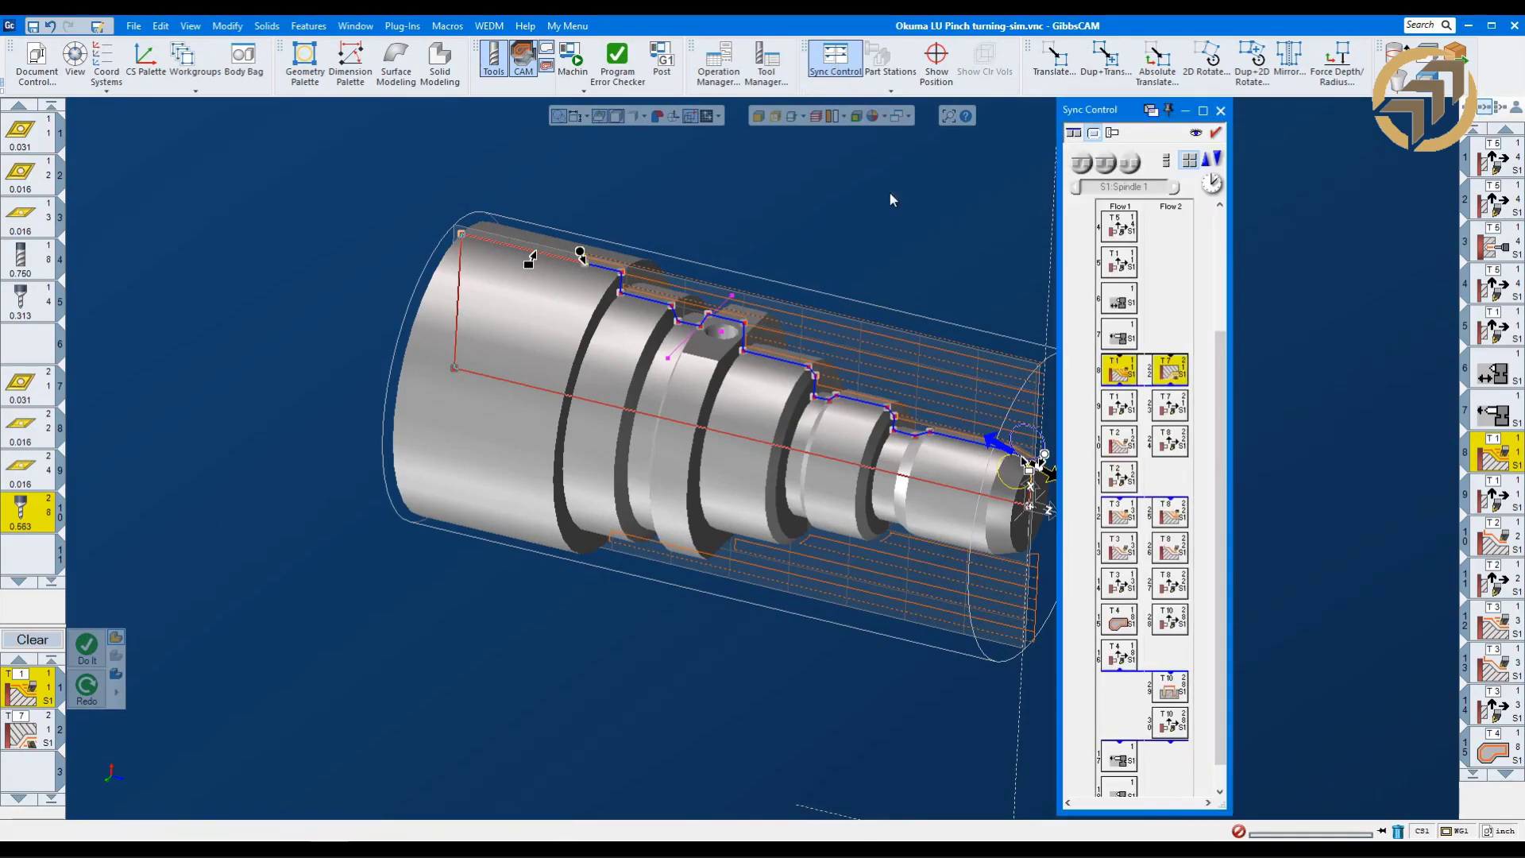
{"action": "middle_click_drag", "start_coordinate": [858, 295], "coordinate": [670, 273]}
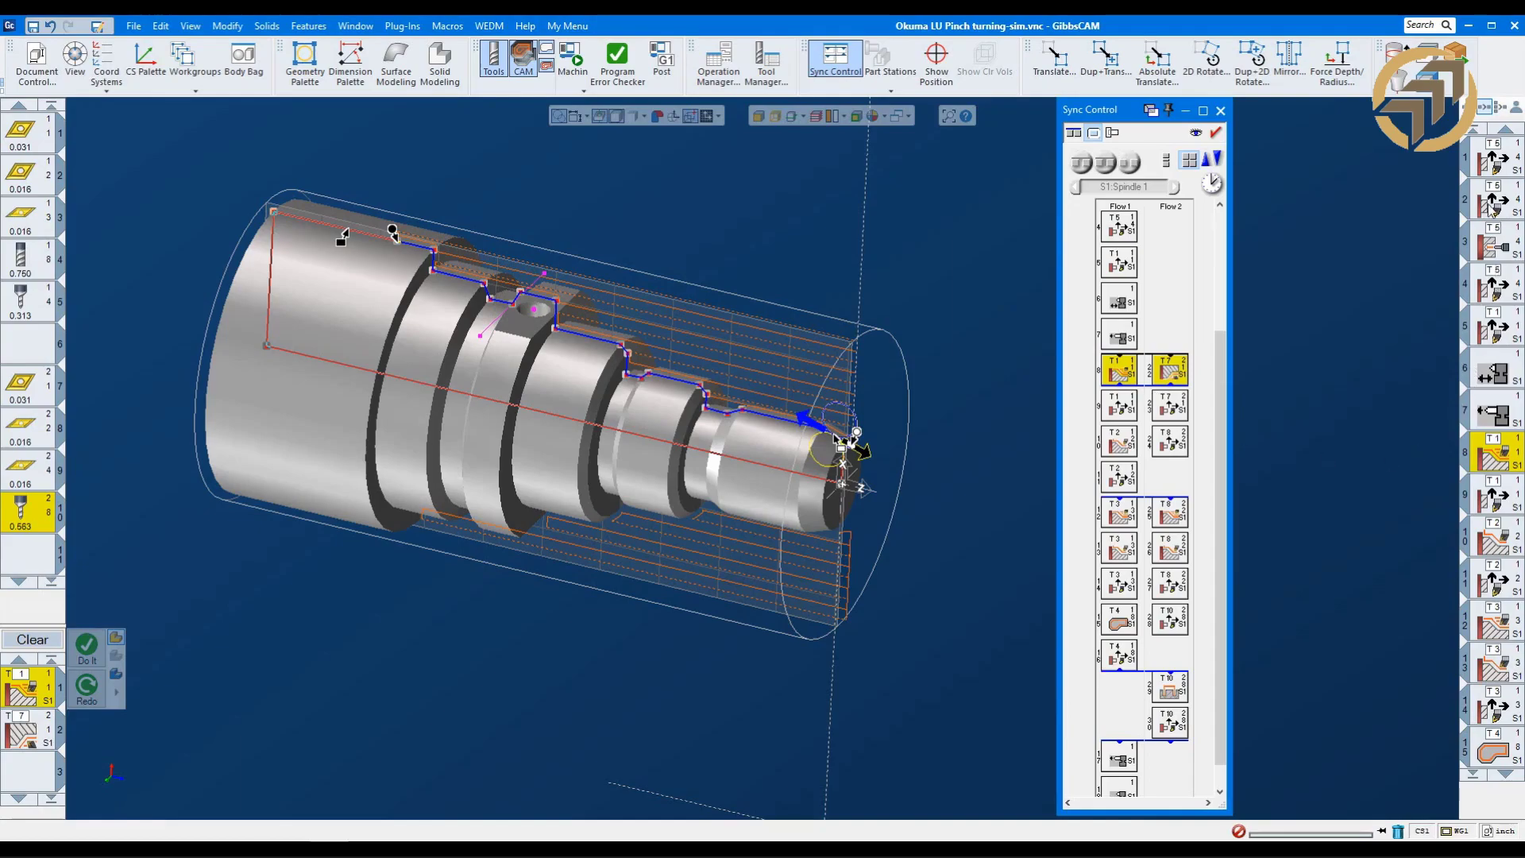
{"action": "left_click", "coordinate": [1491, 162]}
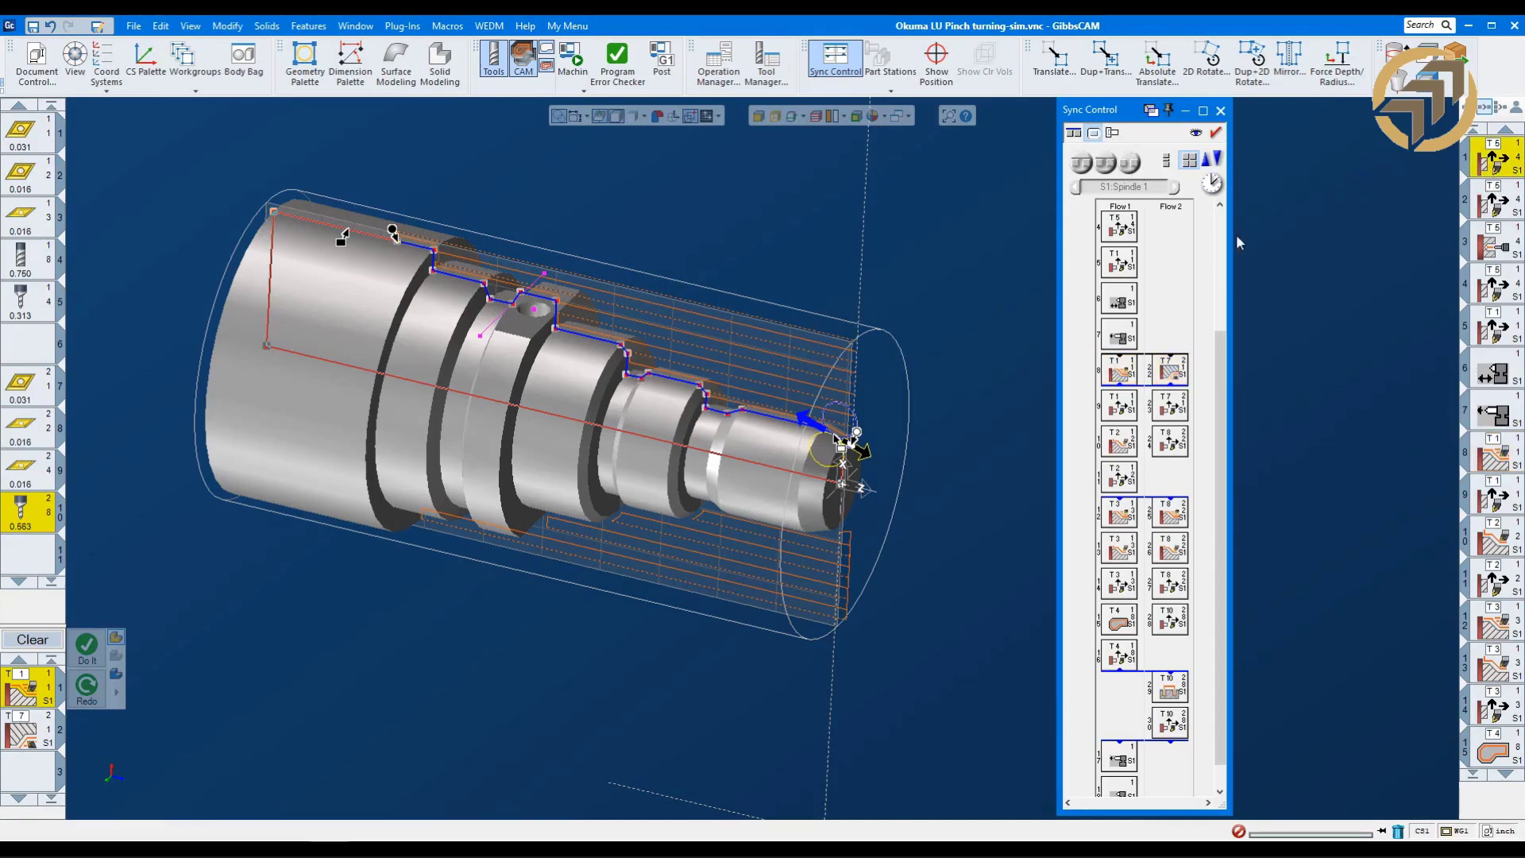
{"action": "left_click", "coordinate": [1492, 206]}
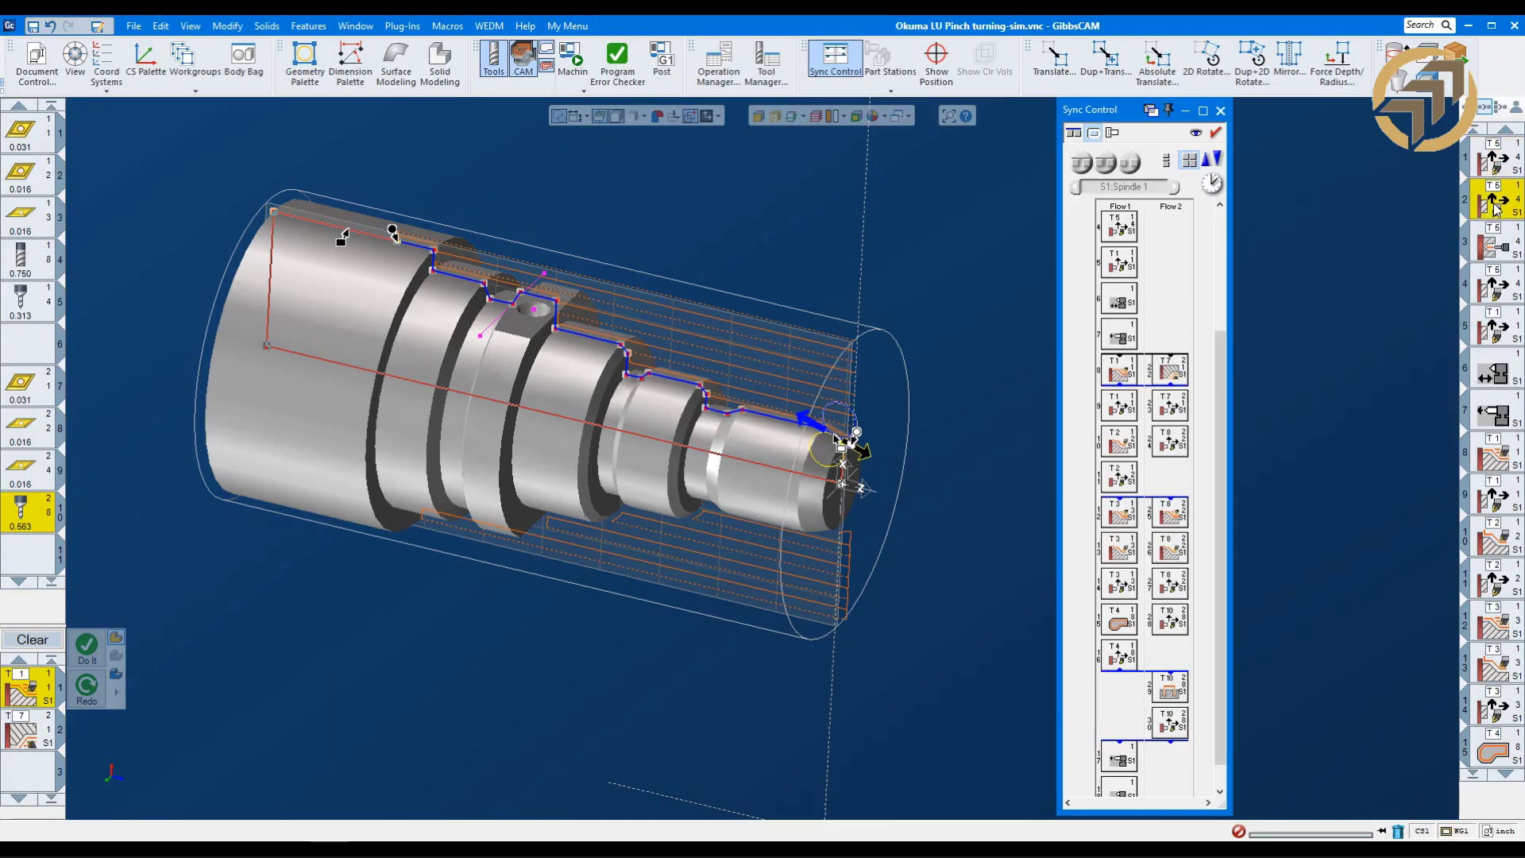
{"action": "left_click", "coordinate": [1097, 139]}
{"action": "left_click_drag", "start_coordinate": [1221, 349], "coordinate": [1227, 213]}
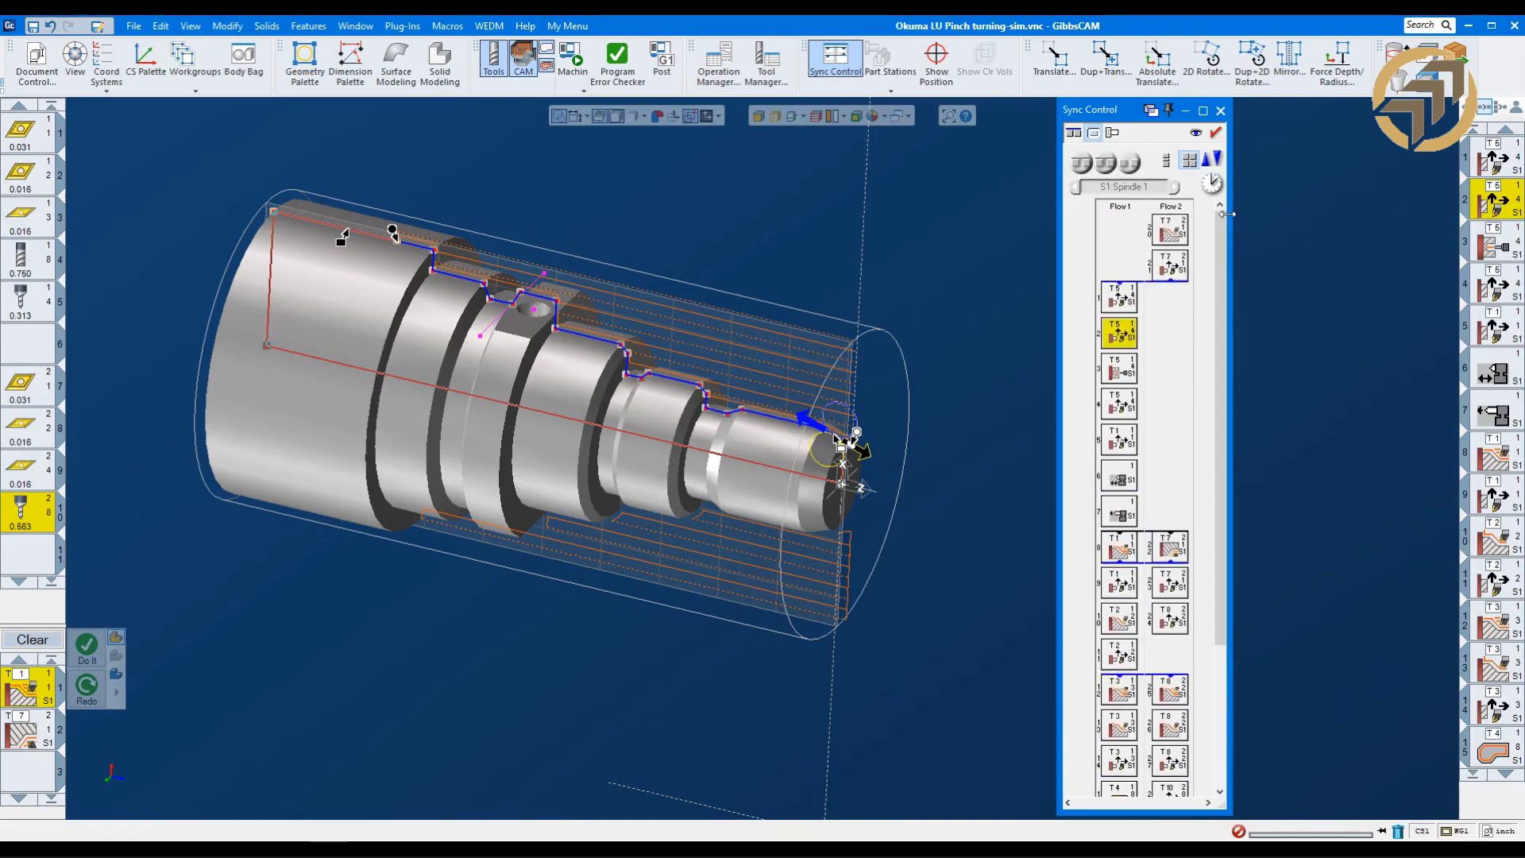
{"action": "left_click", "coordinate": [1498, 250]}
{"action": "left_click", "coordinate": [1497, 288]}
{"action": "left_click", "coordinate": [1497, 325]}
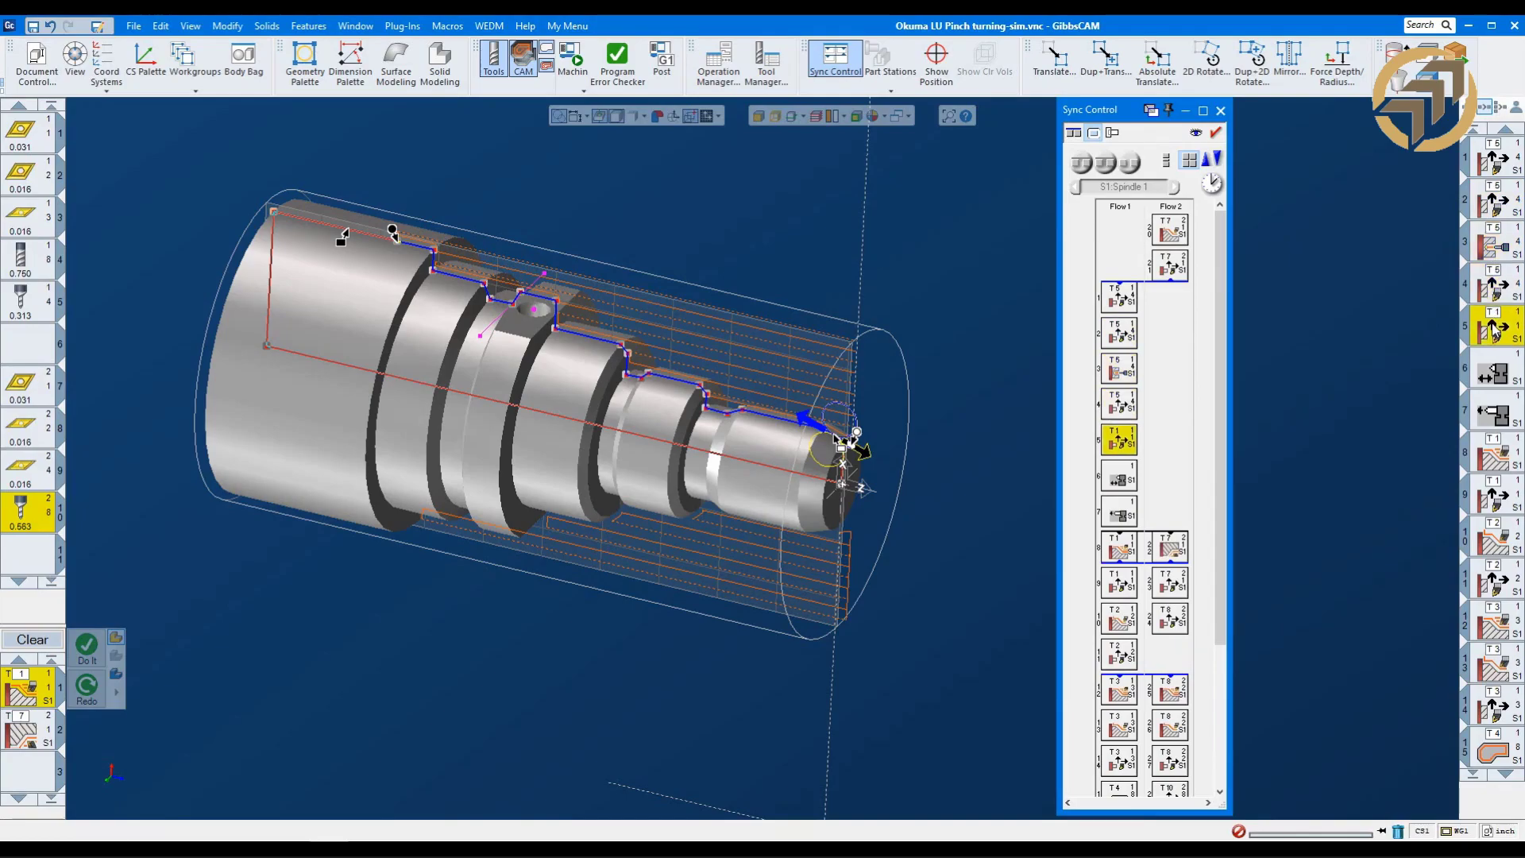
{"action": "left_click", "coordinate": [1496, 374]}
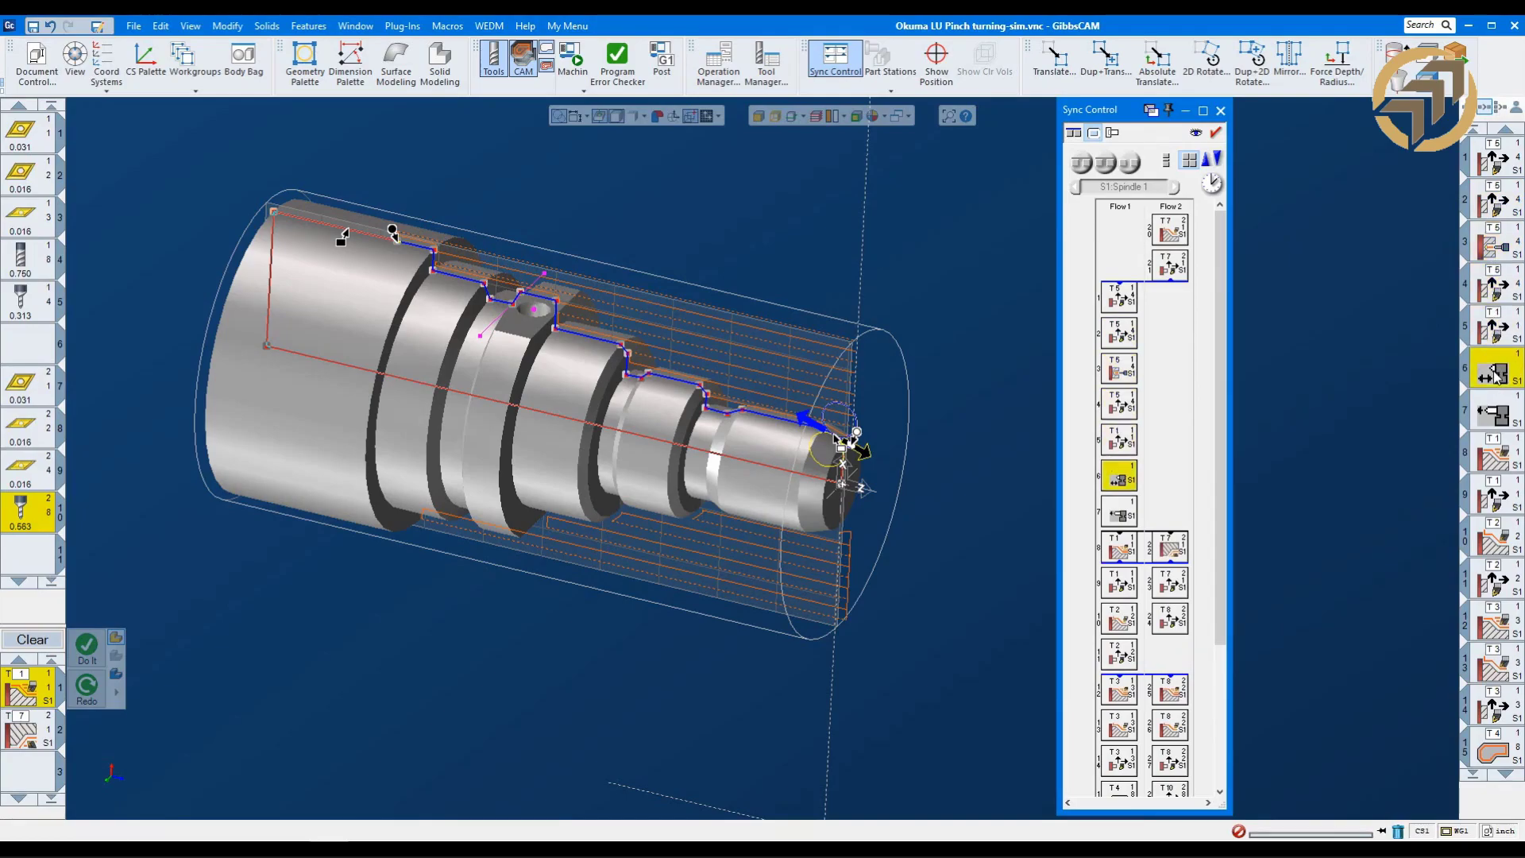
{"action": "left_click", "coordinate": [1496, 413]}
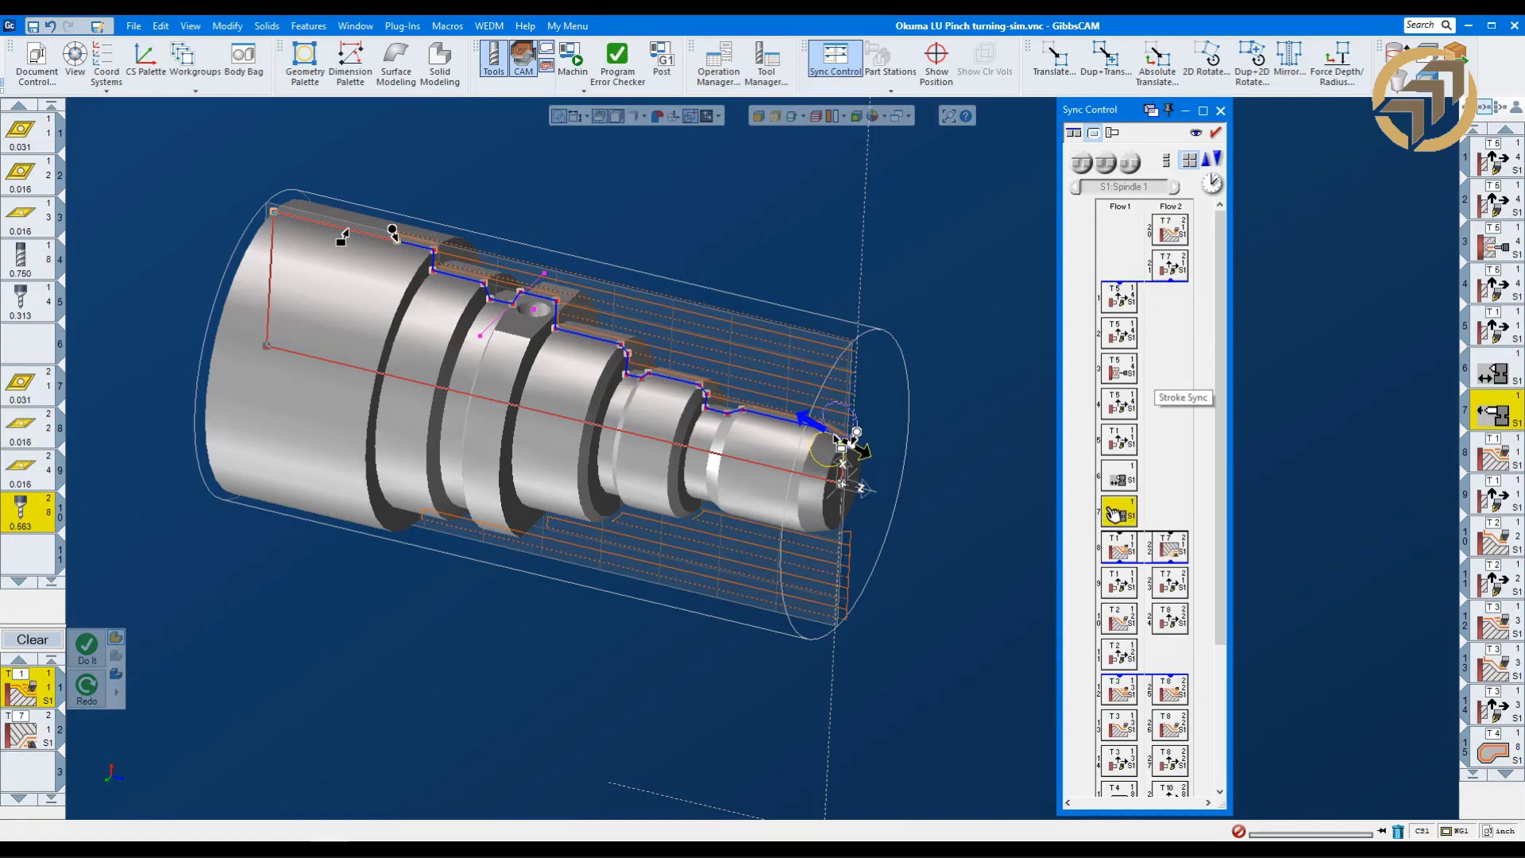
Open operation 8's roughing process from Sync Control, review it against the toolpath and close it.
{"action": "left_click", "coordinate": [1126, 548]}
{"action": "double_click", "coordinate": [1126, 548]}
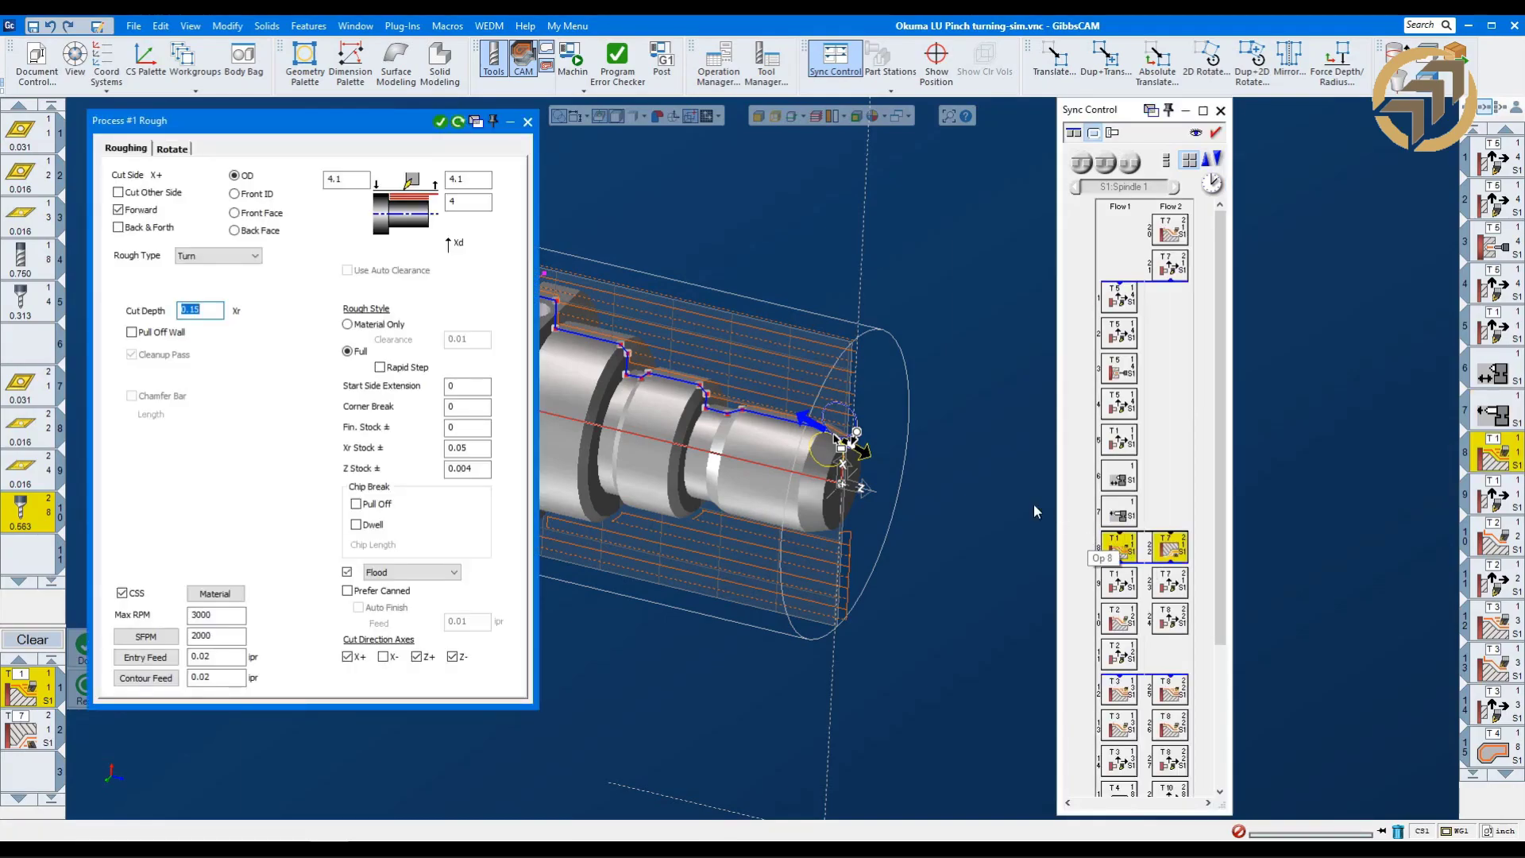
{"action": "middle_click_drag", "start_coordinate": [666, 193], "coordinate": [784, 204]}
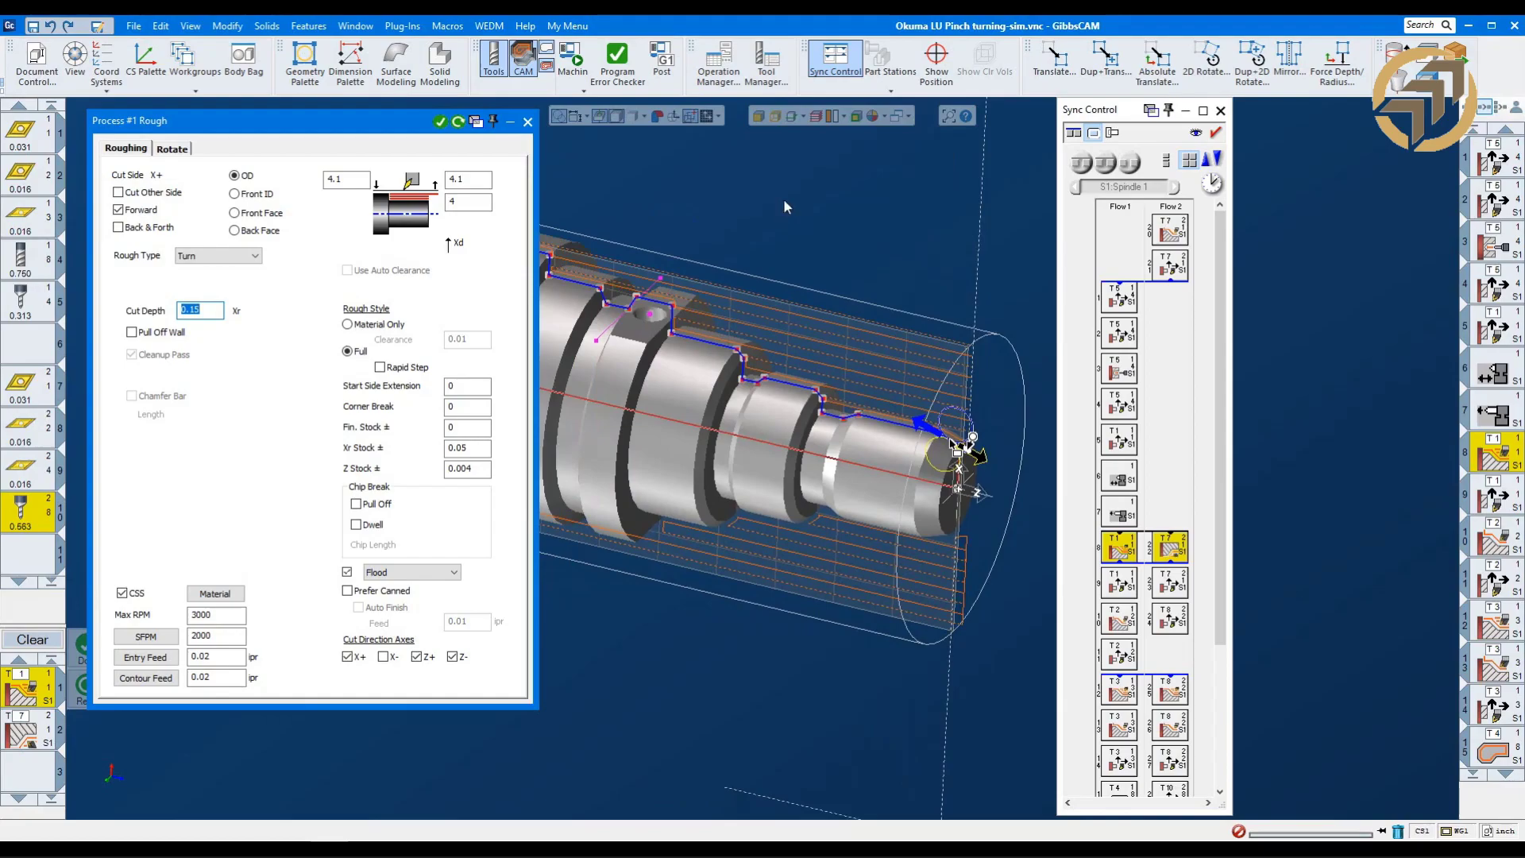
{"action": "left_click", "coordinate": [527, 123]}
Locate center drilling operation 3 in Flow 1 and examine the Position Tailstock settings of operation 6 beside the part.
{"action": "left_click", "coordinate": [1134, 378]}
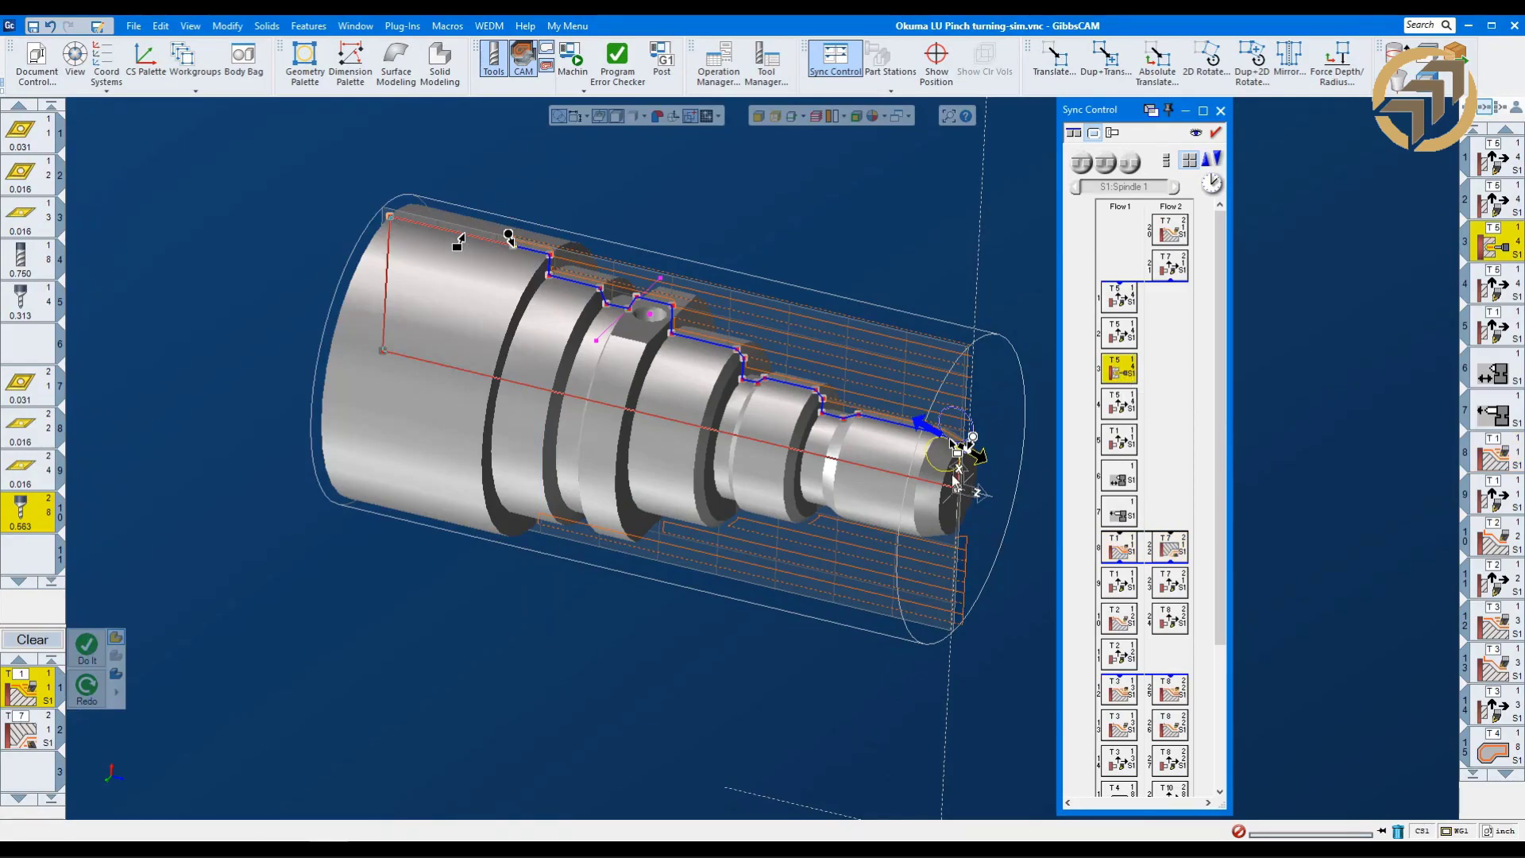
{"action": "left_click", "coordinate": [1125, 479]}
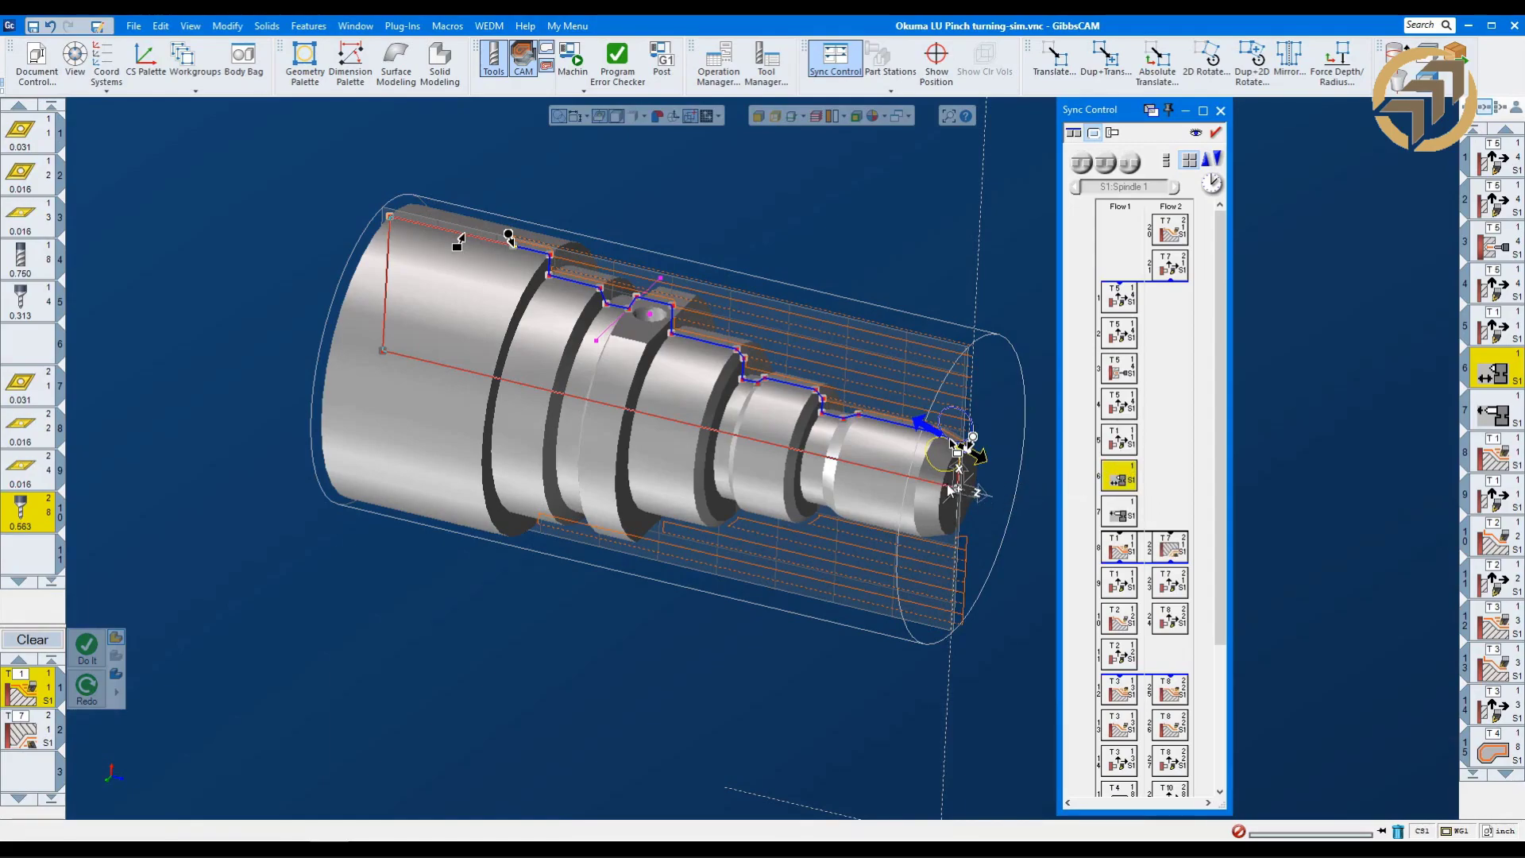
{"action": "double_click", "coordinate": [1120, 483]}
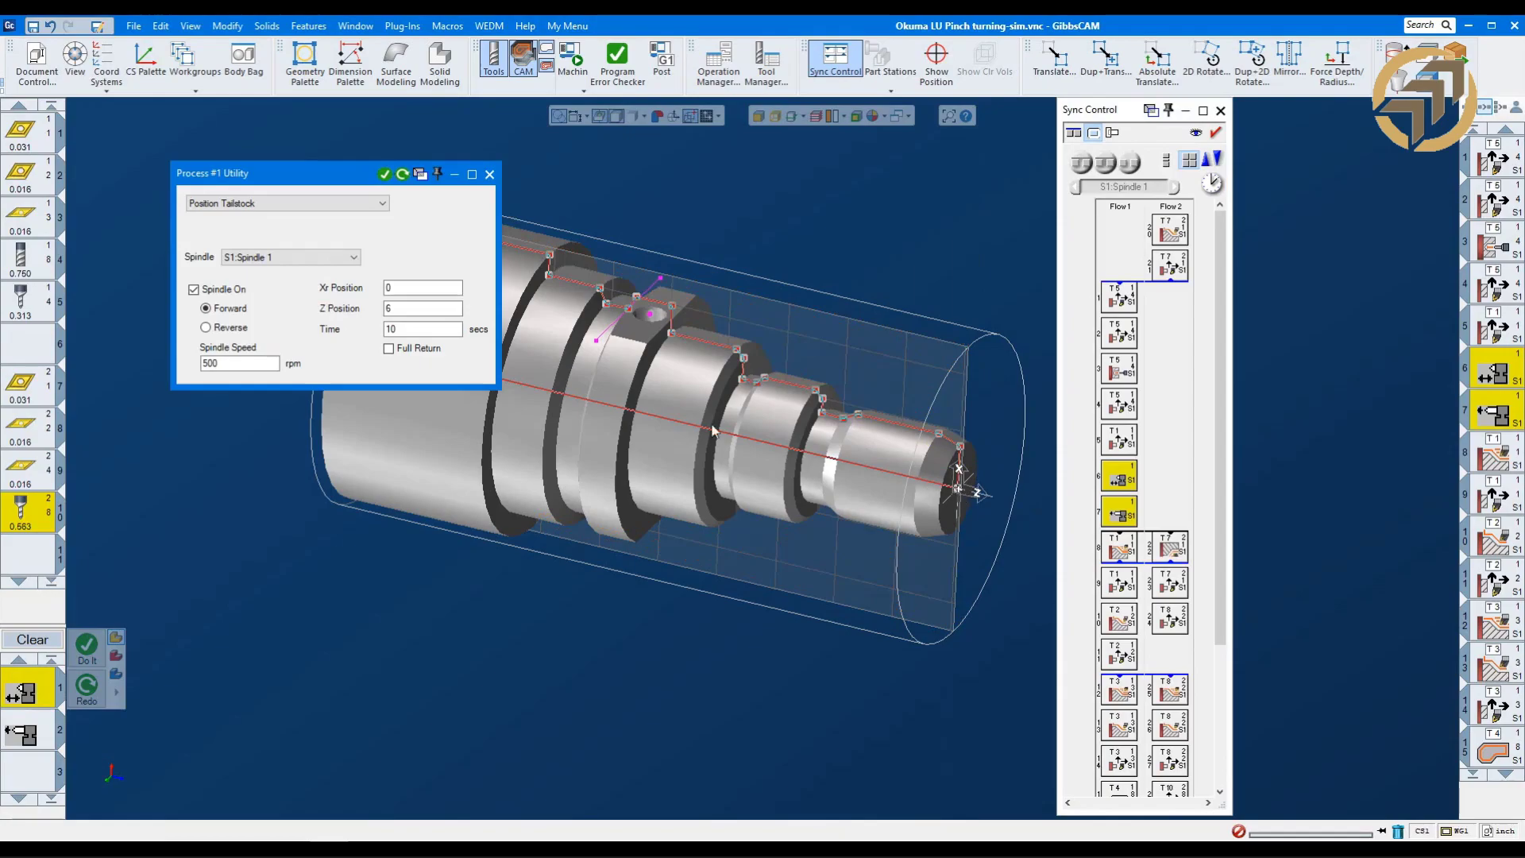
{"action": "left_click_drag", "start_coordinate": [310, 182], "coordinate": [215, 127]}
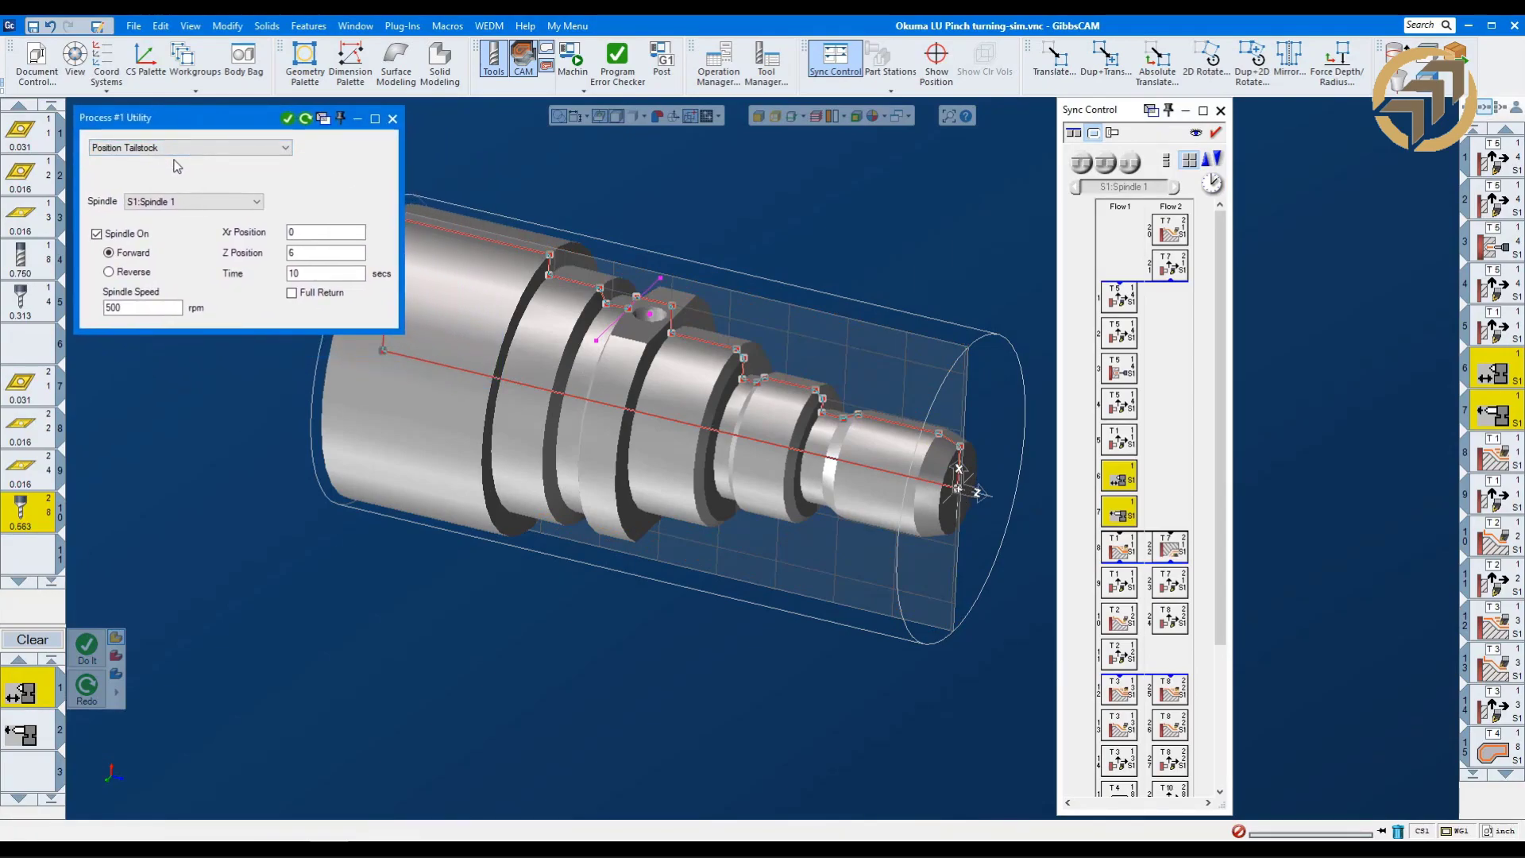
Review the Tailstock In process settings and the available utility types without changing them, and close the process.
{"action": "left_click", "coordinate": [30, 738]}
{"action": "double_click", "coordinate": [29, 730]}
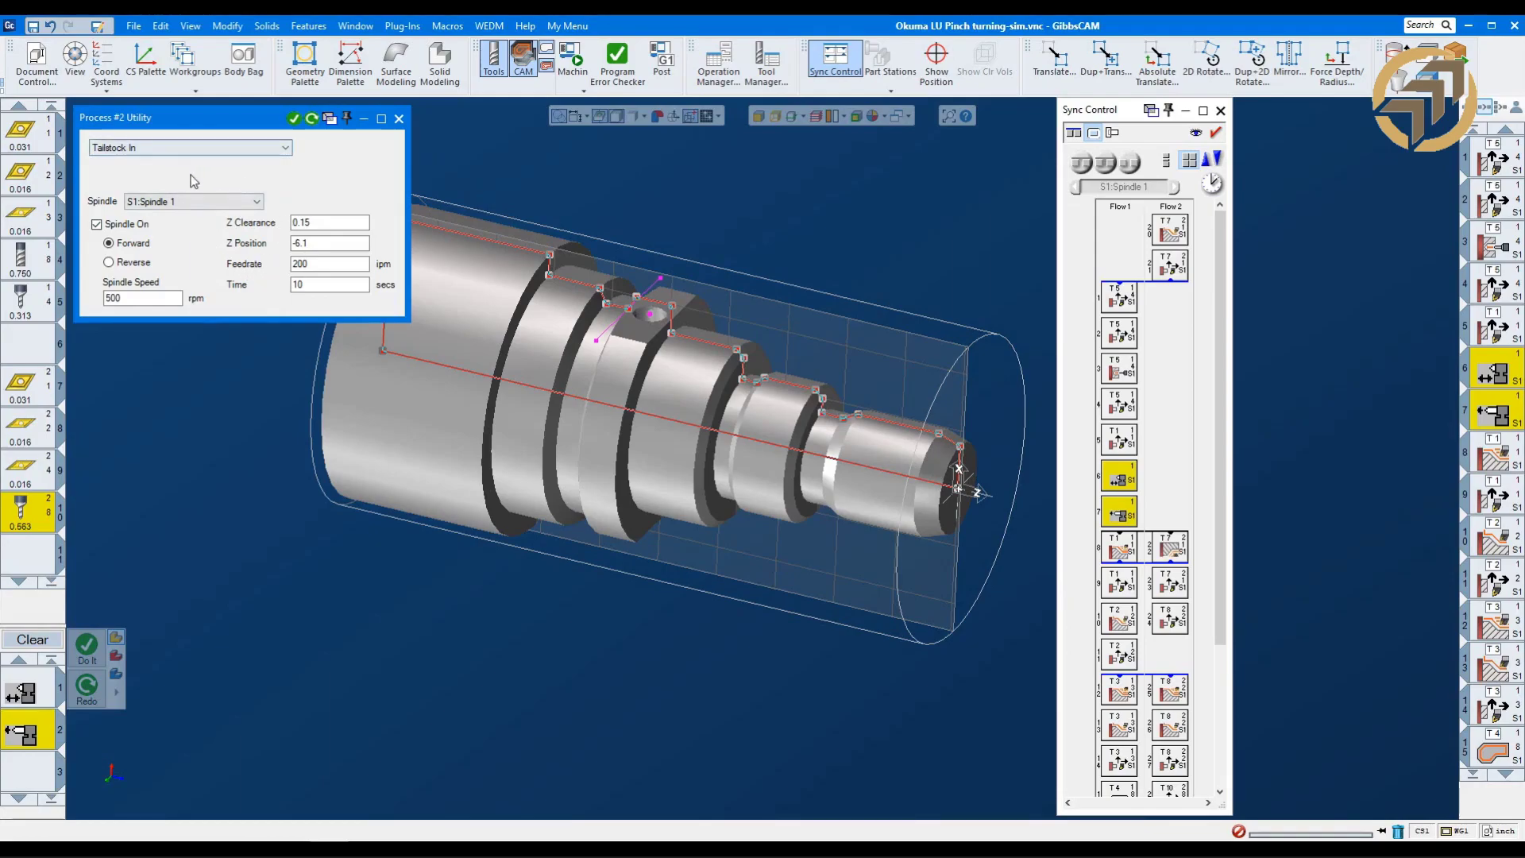
{"action": "left_click", "coordinate": [285, 150]}
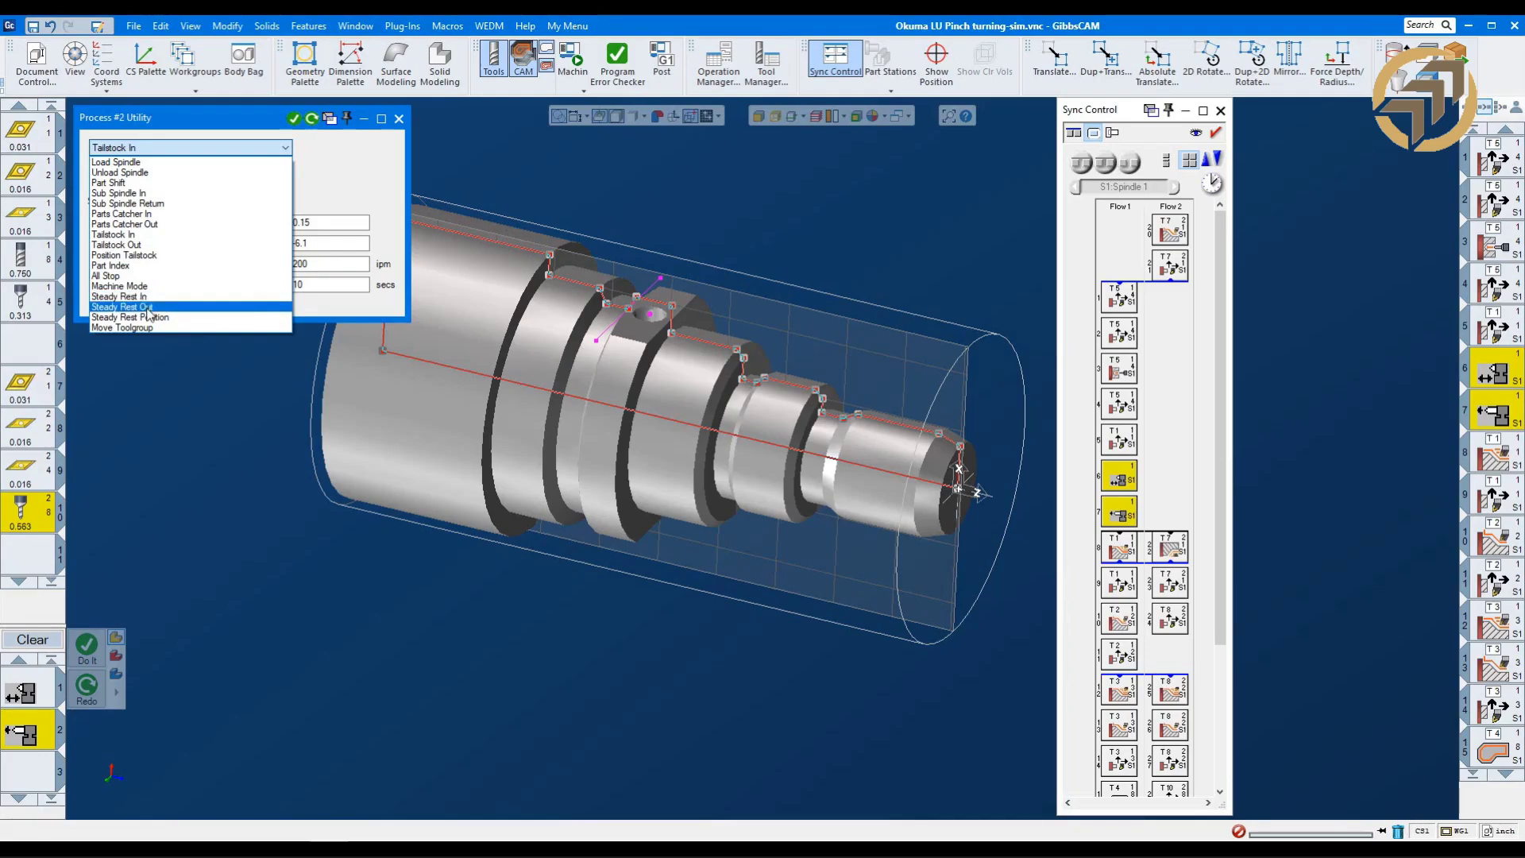
{"action": "left_click", "coordinate": [152, 345]}
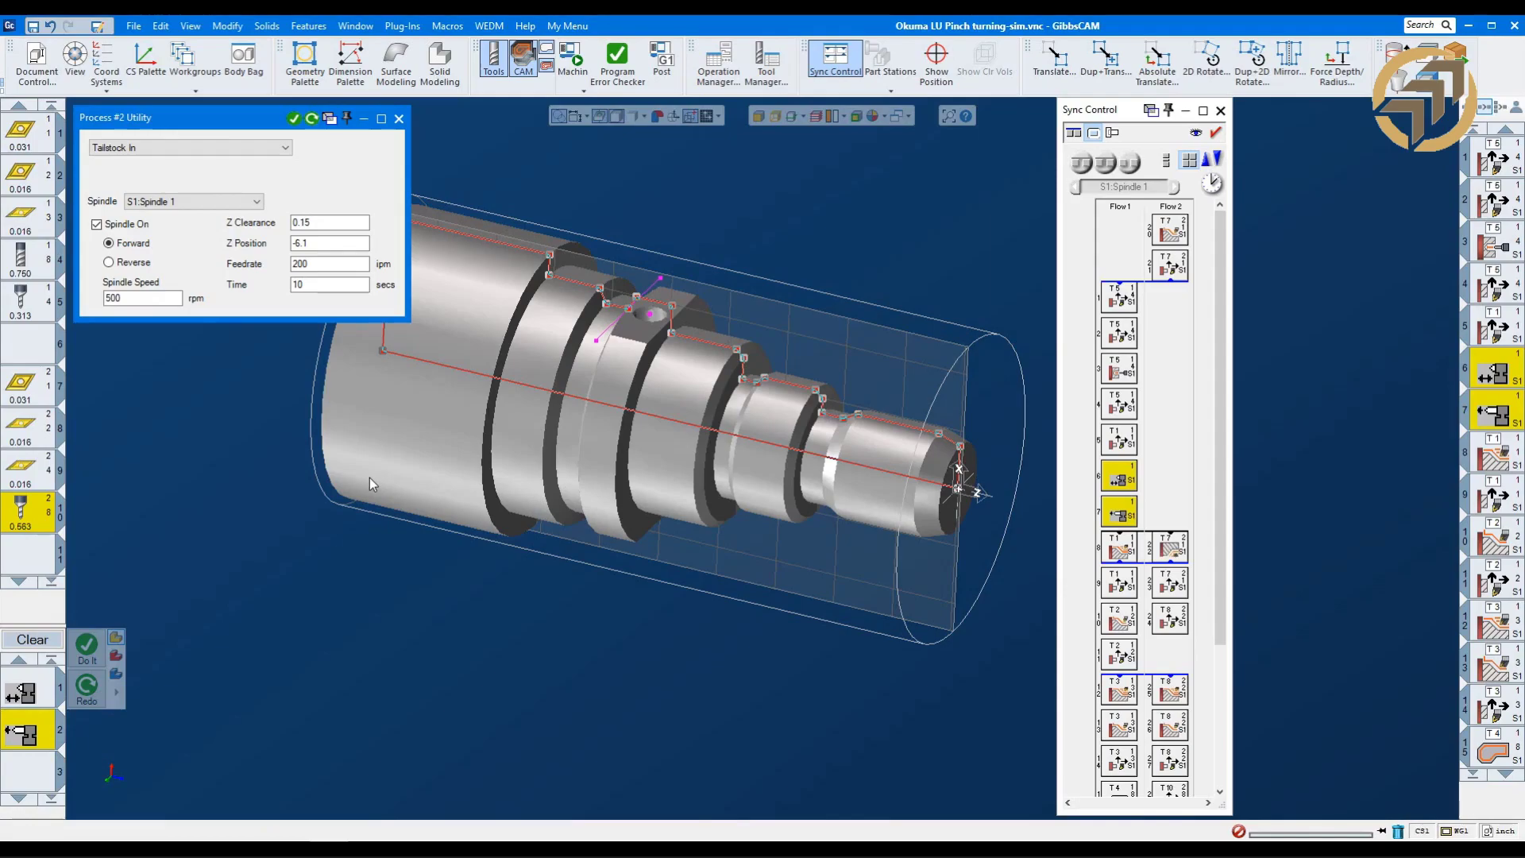
{"action": "left_click", "coordinate": [400, 119]}
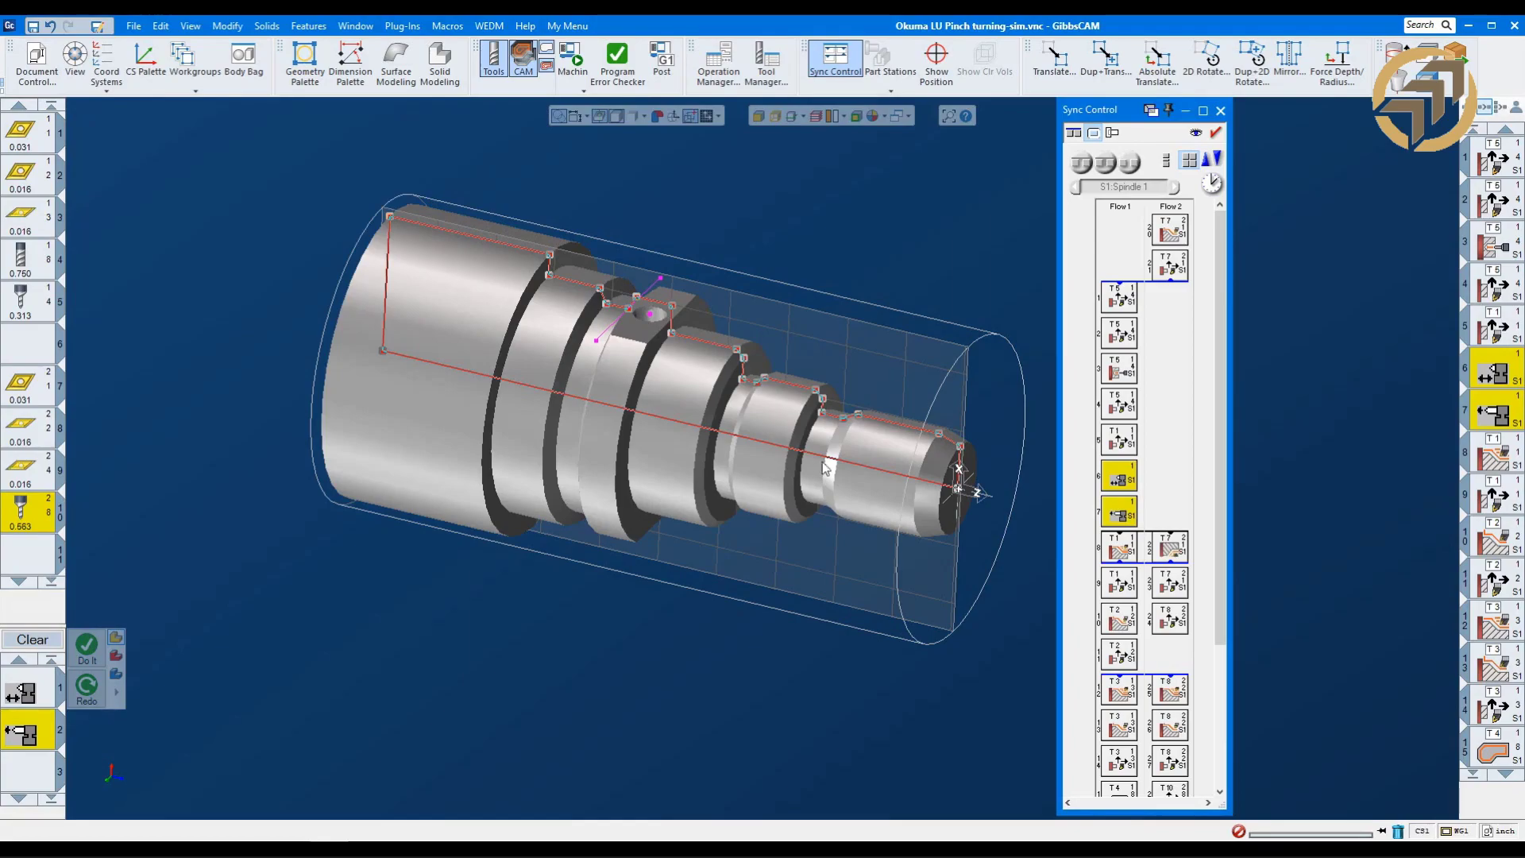
Run the machine simulation and watch the turrets and tailstock machine the part up close at the chuck.
{"action": "left_click", "coordinate": [575, 60]}
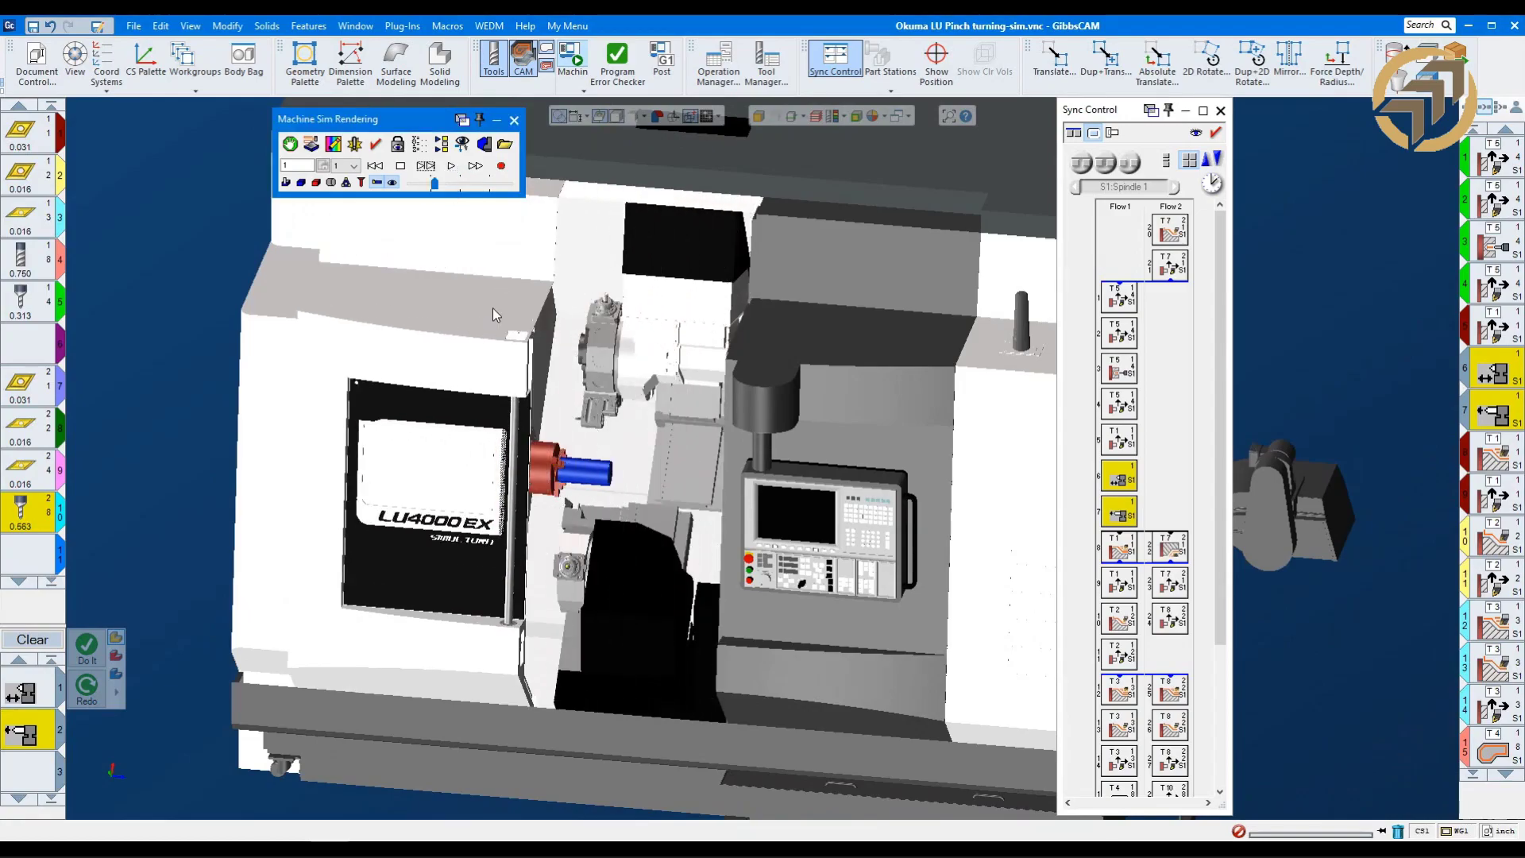
{"action": "left_click_drag", "start_coordinate": [454, 326], "coordinate": [760, 708]}
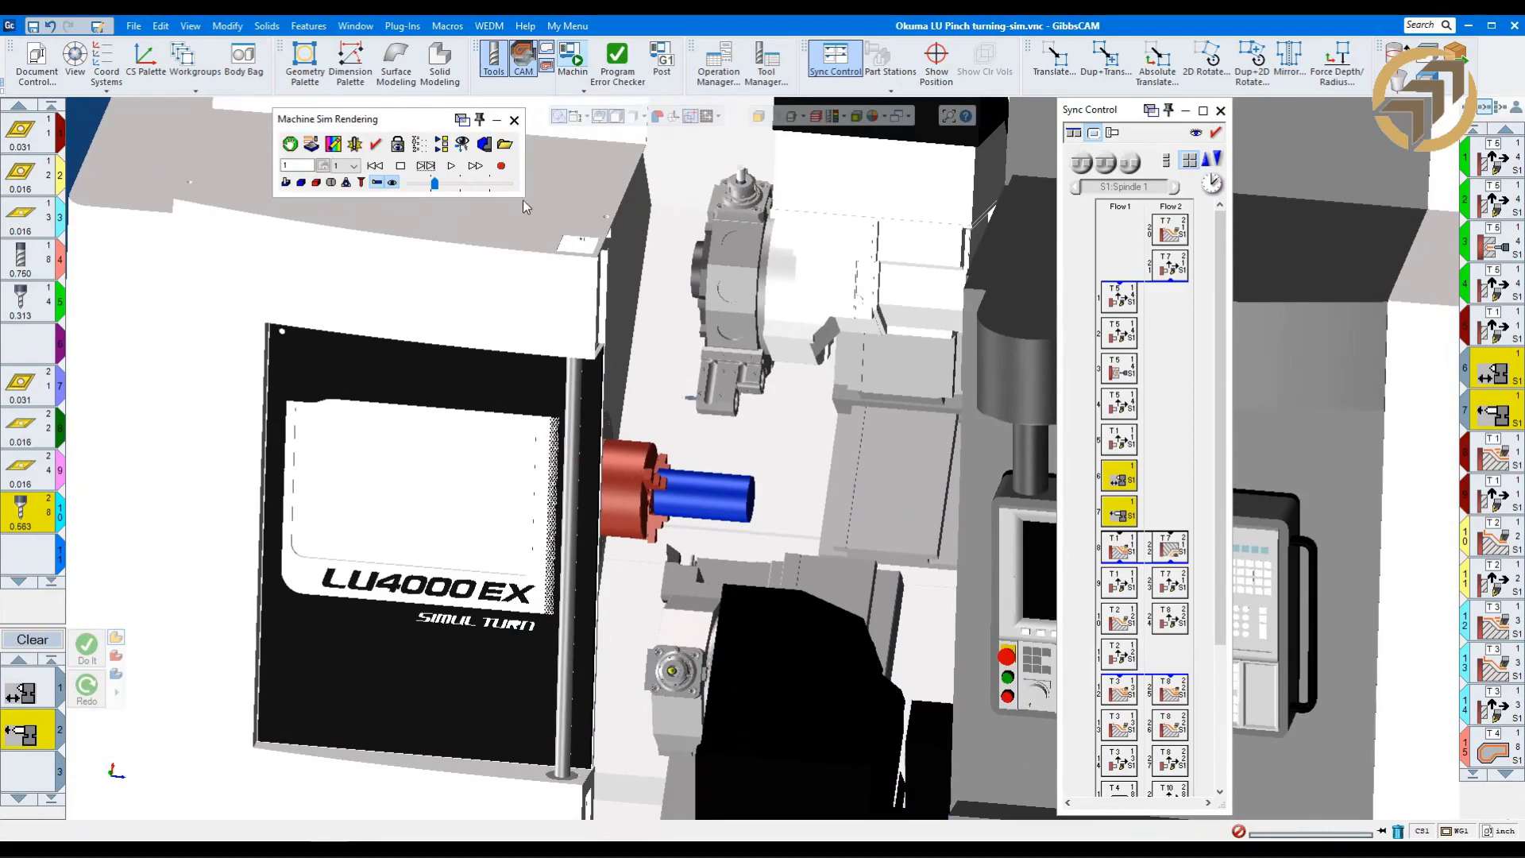
{"action": "left_click", "coordinate": [451, 167]}
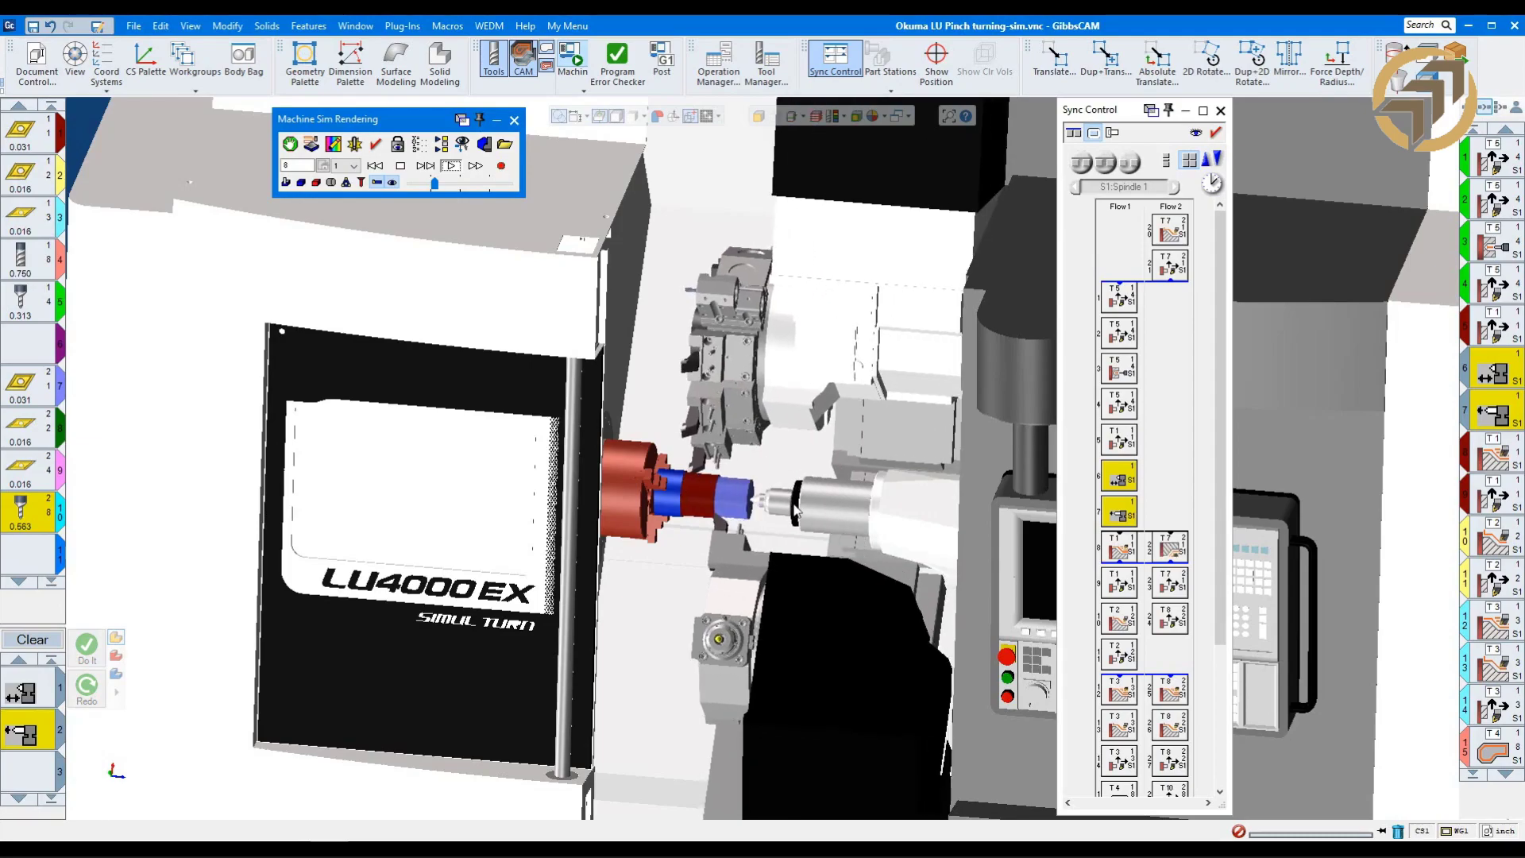
{"action": "left_click_drag", "start_coordinate": [579, 309], "coordinate": [842, 621]}
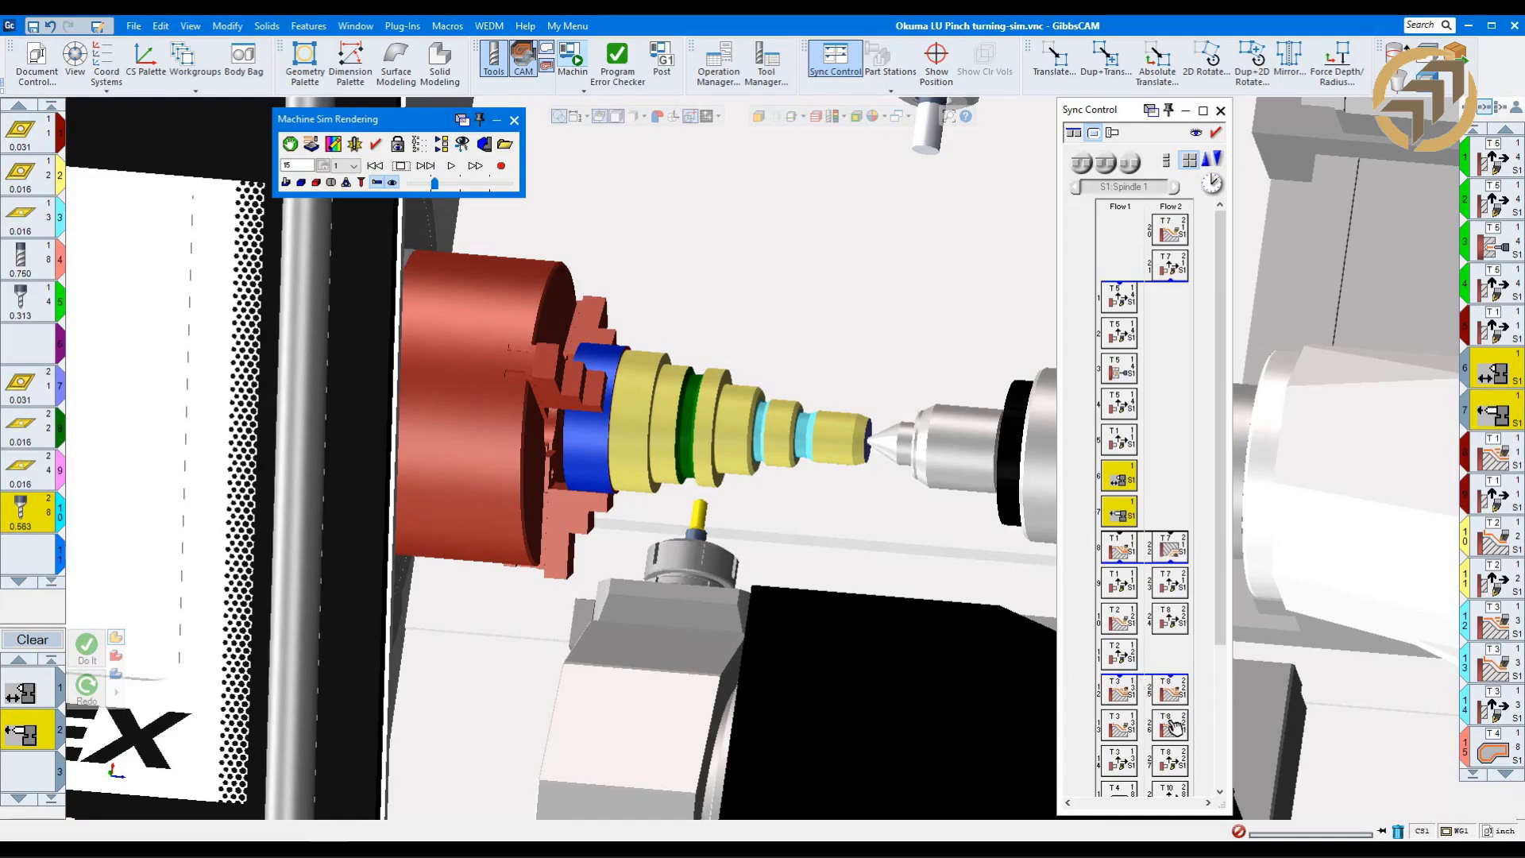
Synchronize operation 13 in Flow 1 with operation 26 in Flow 2 using Operation Sync.
{"action": "left_click", "coordinate": [1074, 135]}
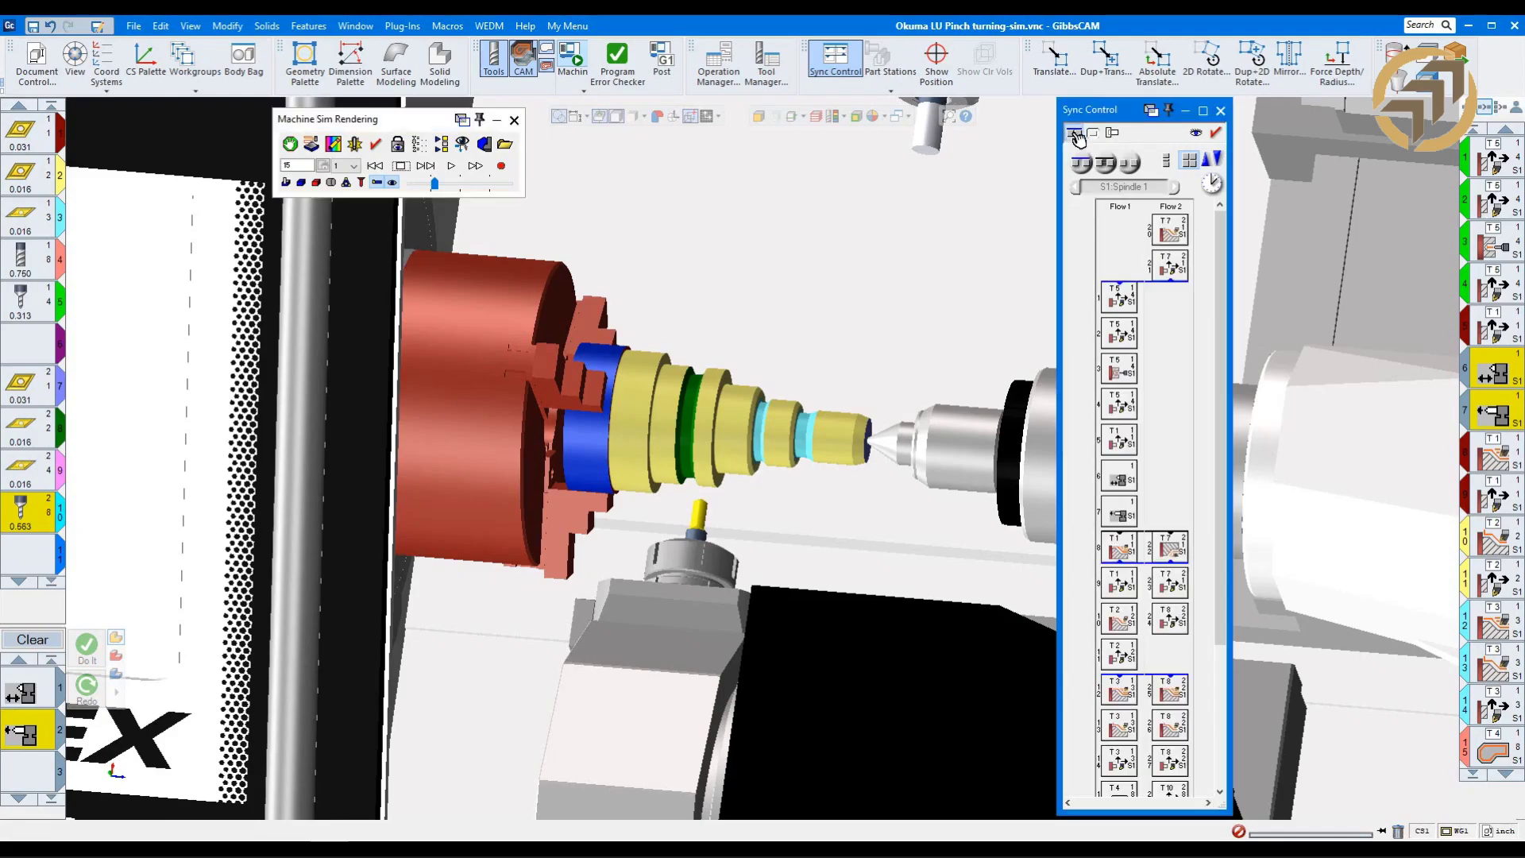
{"action": "left_click", "coordinate": [1125, 724]}
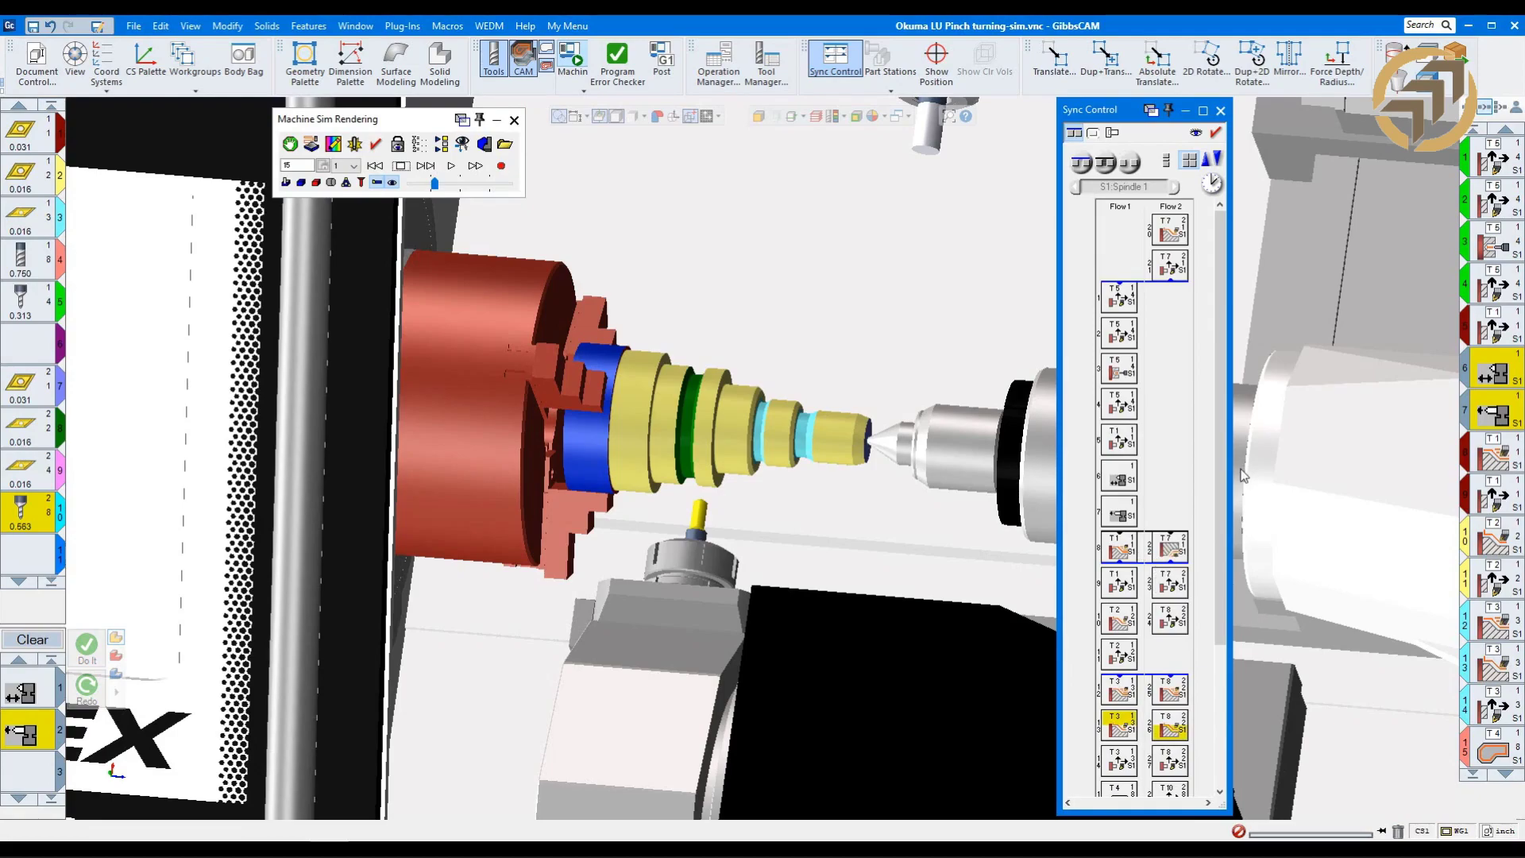
{"action": "left_click", "coordinate": [1081, 165]}
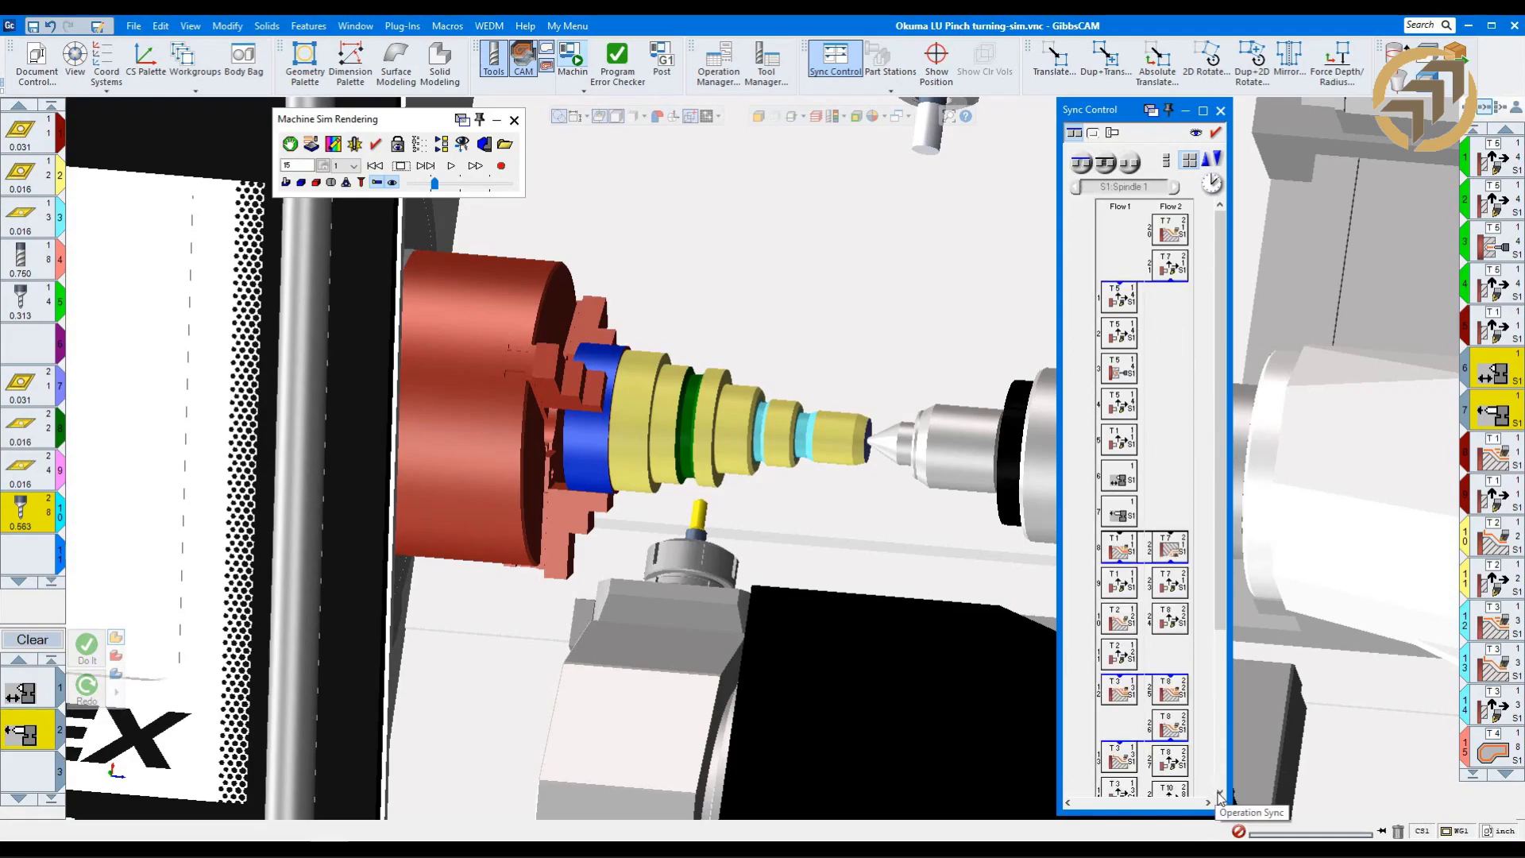
Apply Operation Sync between operation 13 in Flow 1 and operation 27 in Flow 2.
{"action": "left_click", "coordinate": [1221, 796]}
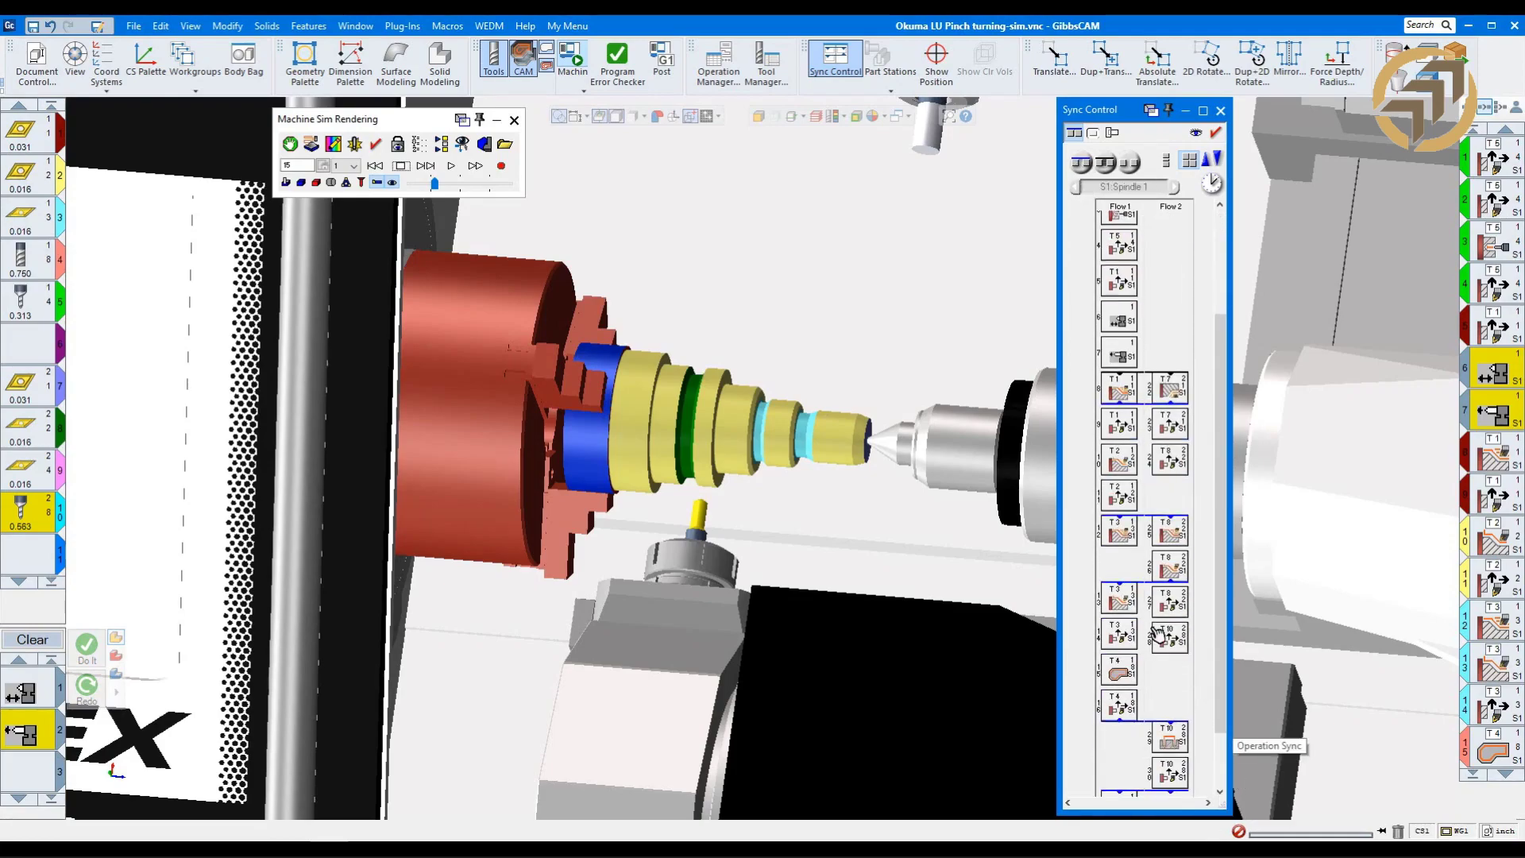
{"action": "left_click", "coordinate": [1120, 610]}
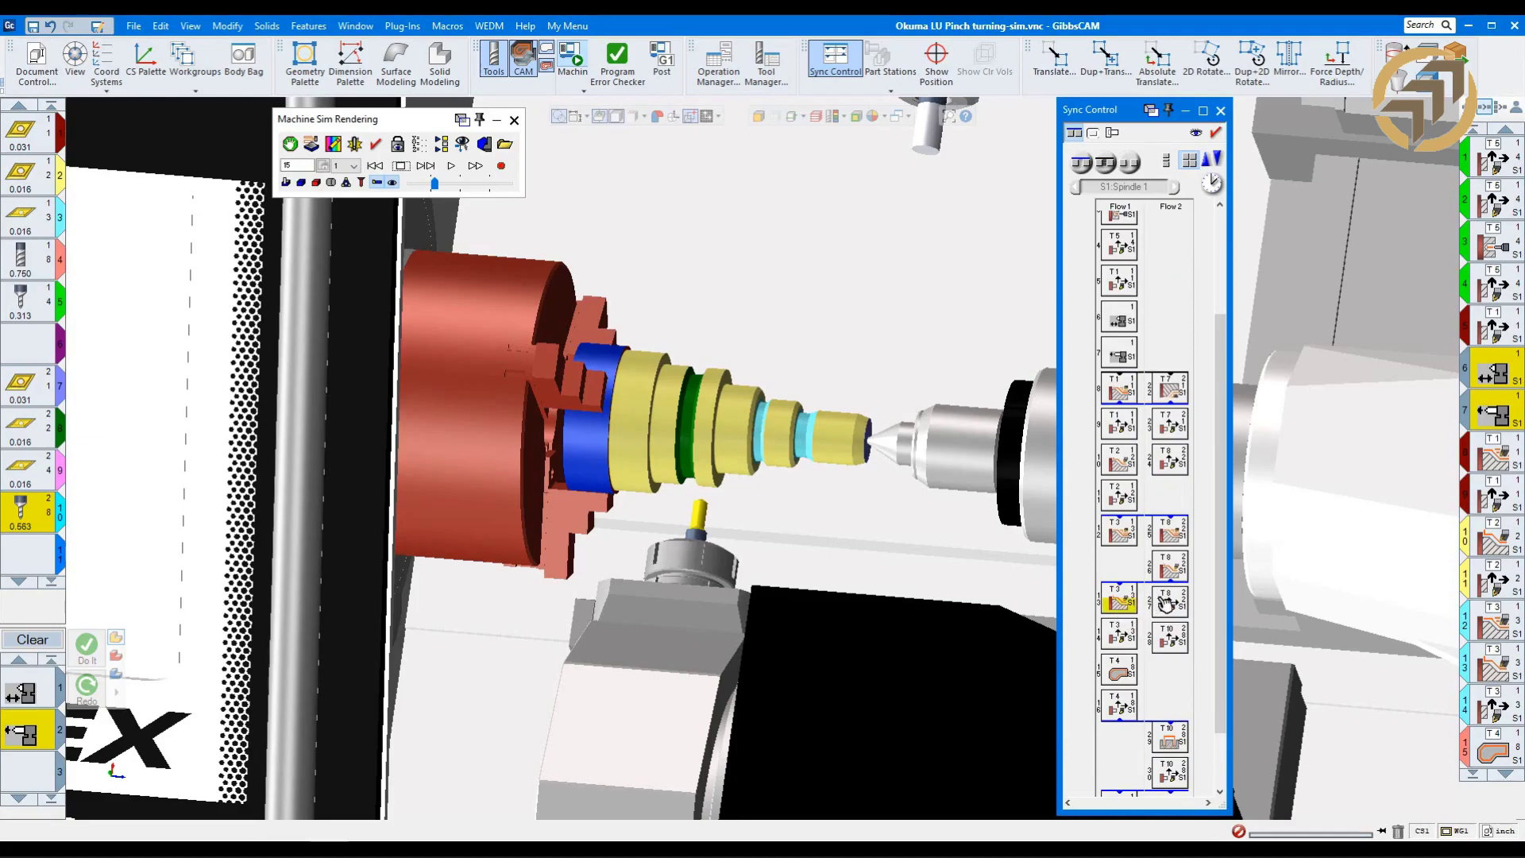
{"action": "left_click", "coordinate": [1169, 597]}
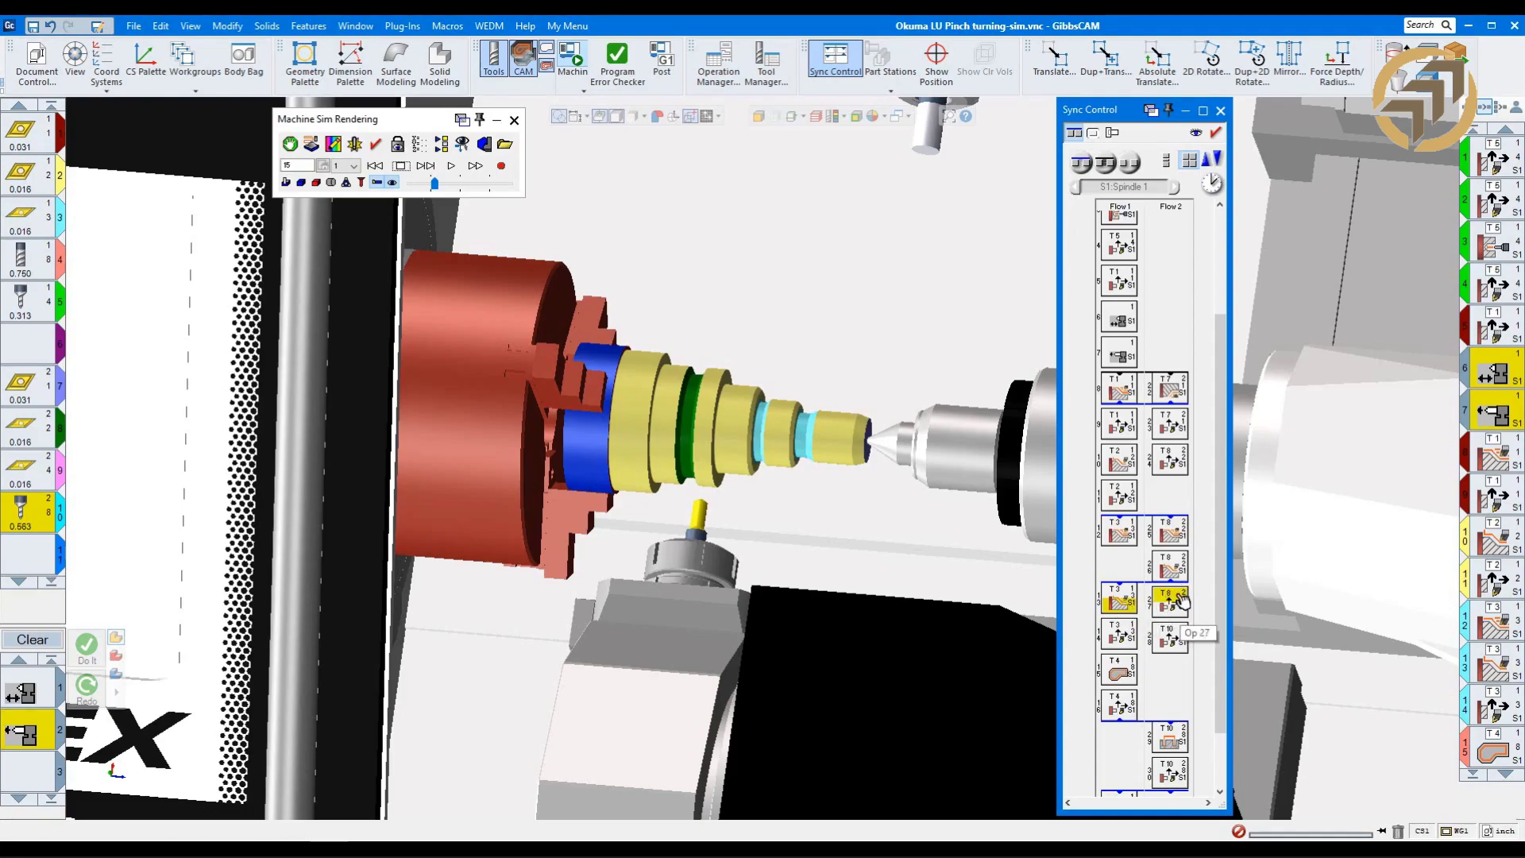
{"action": "left_click", "coordinate": [1081, 164]}
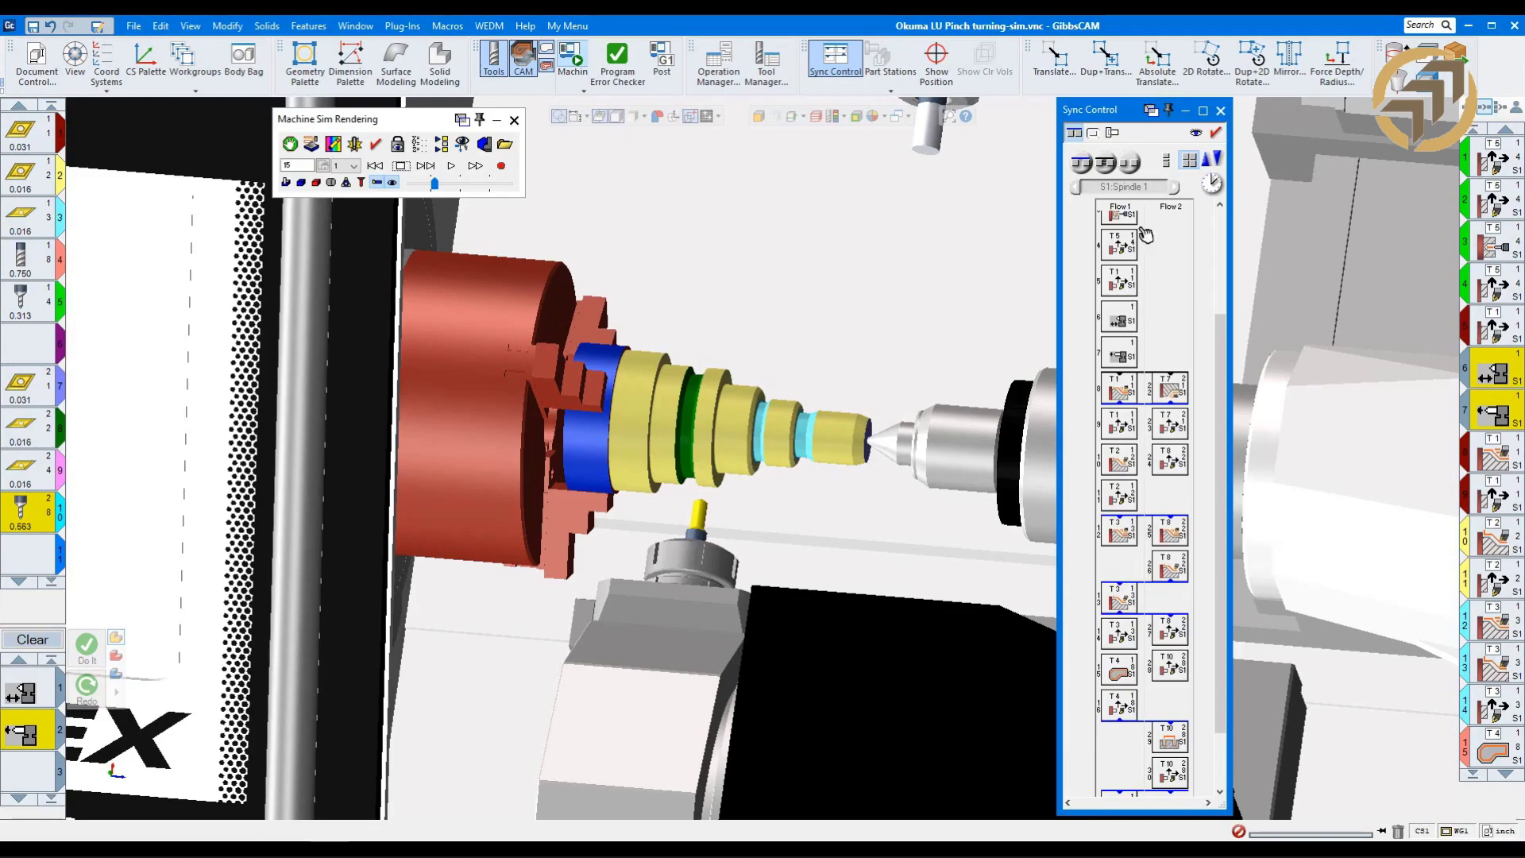
Show the Sync Control operations on a time scale and select operation 8 in Flow 1.
{"action": "left_click", "coordinate": [1194, 163]}
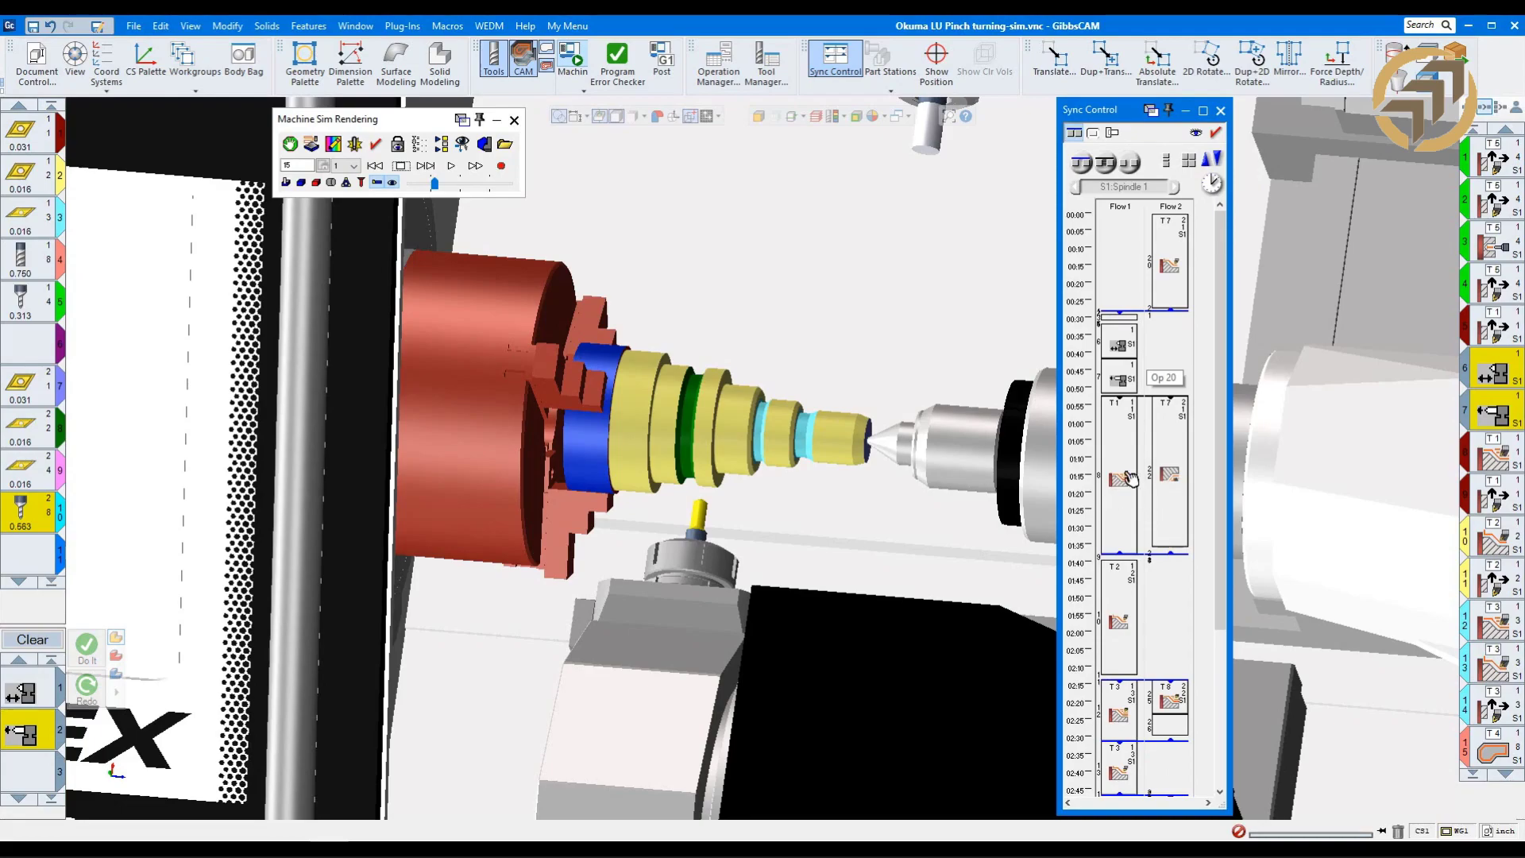
{"action": "left_click", "coordinate": [1094, 133]}
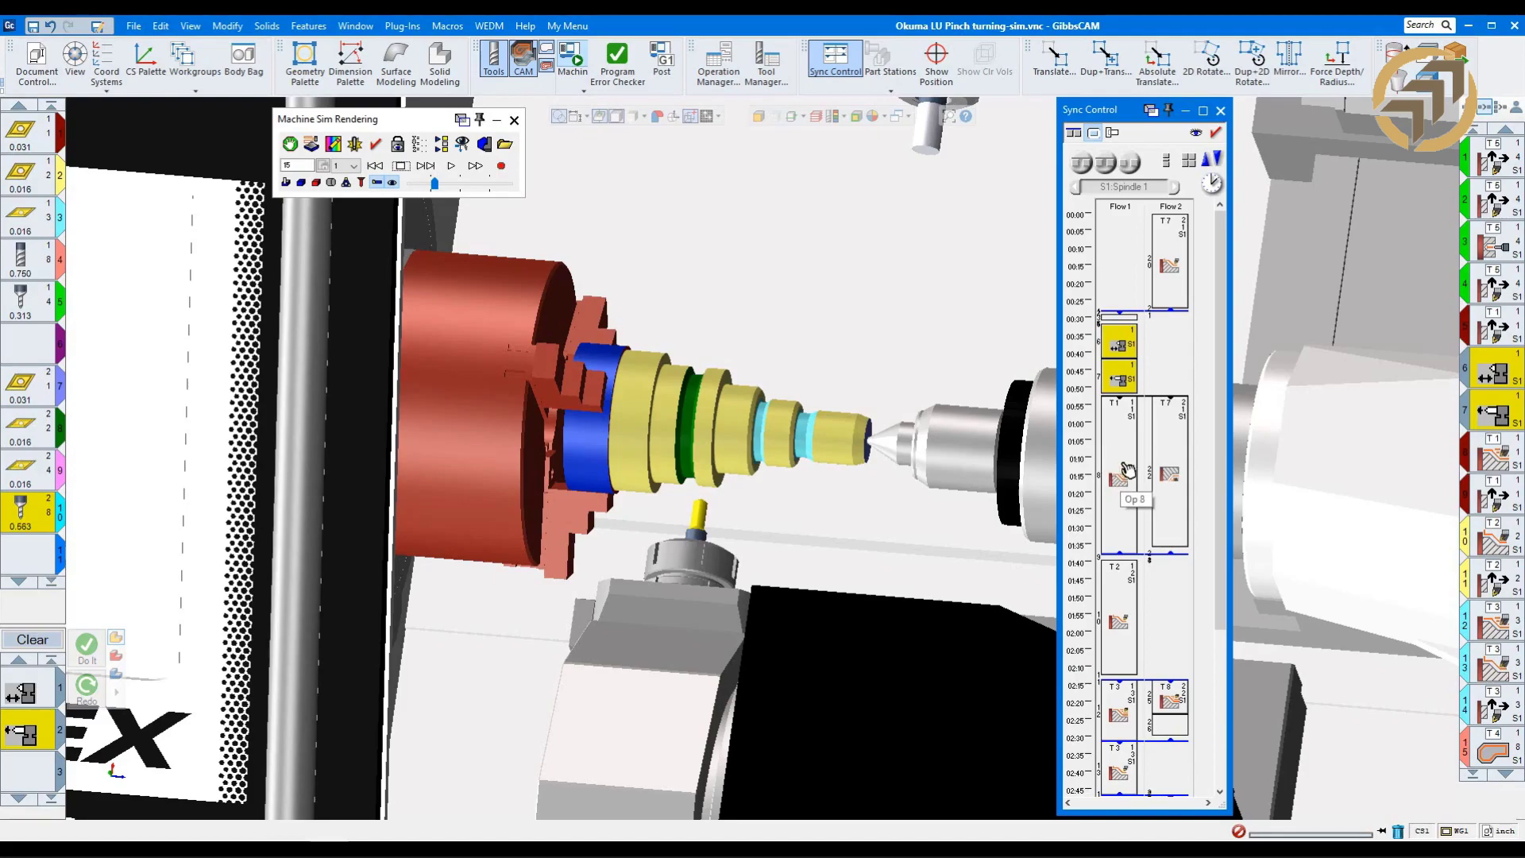
{"action": "left_click", "coordinate": [1120, 438]}
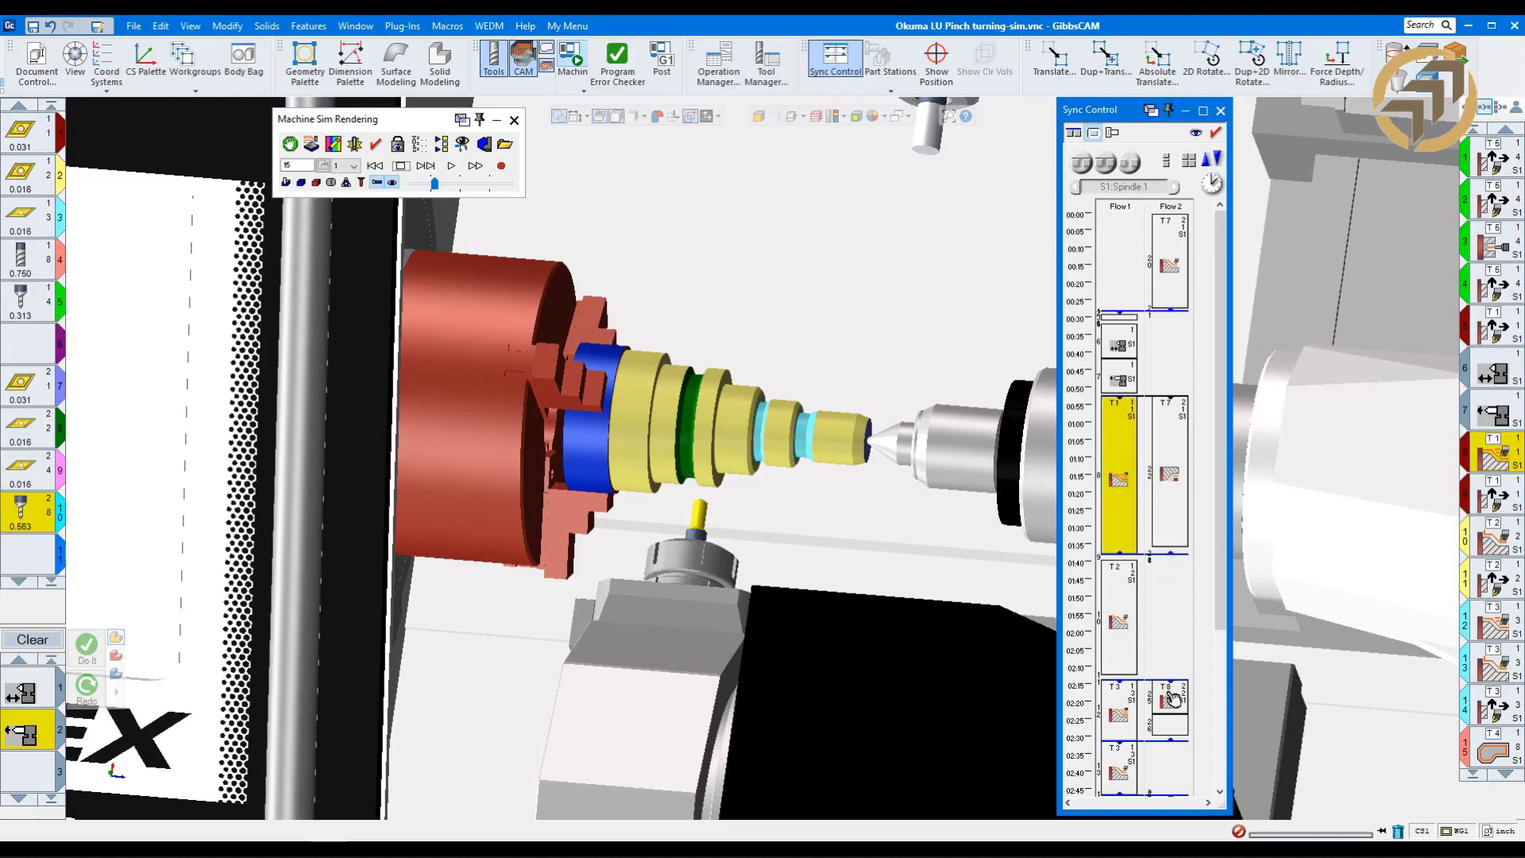
Review the timing of both flows through the end of the program and close Sync Control.
{"action": "left_click", "coordinate": [1220, 792]}
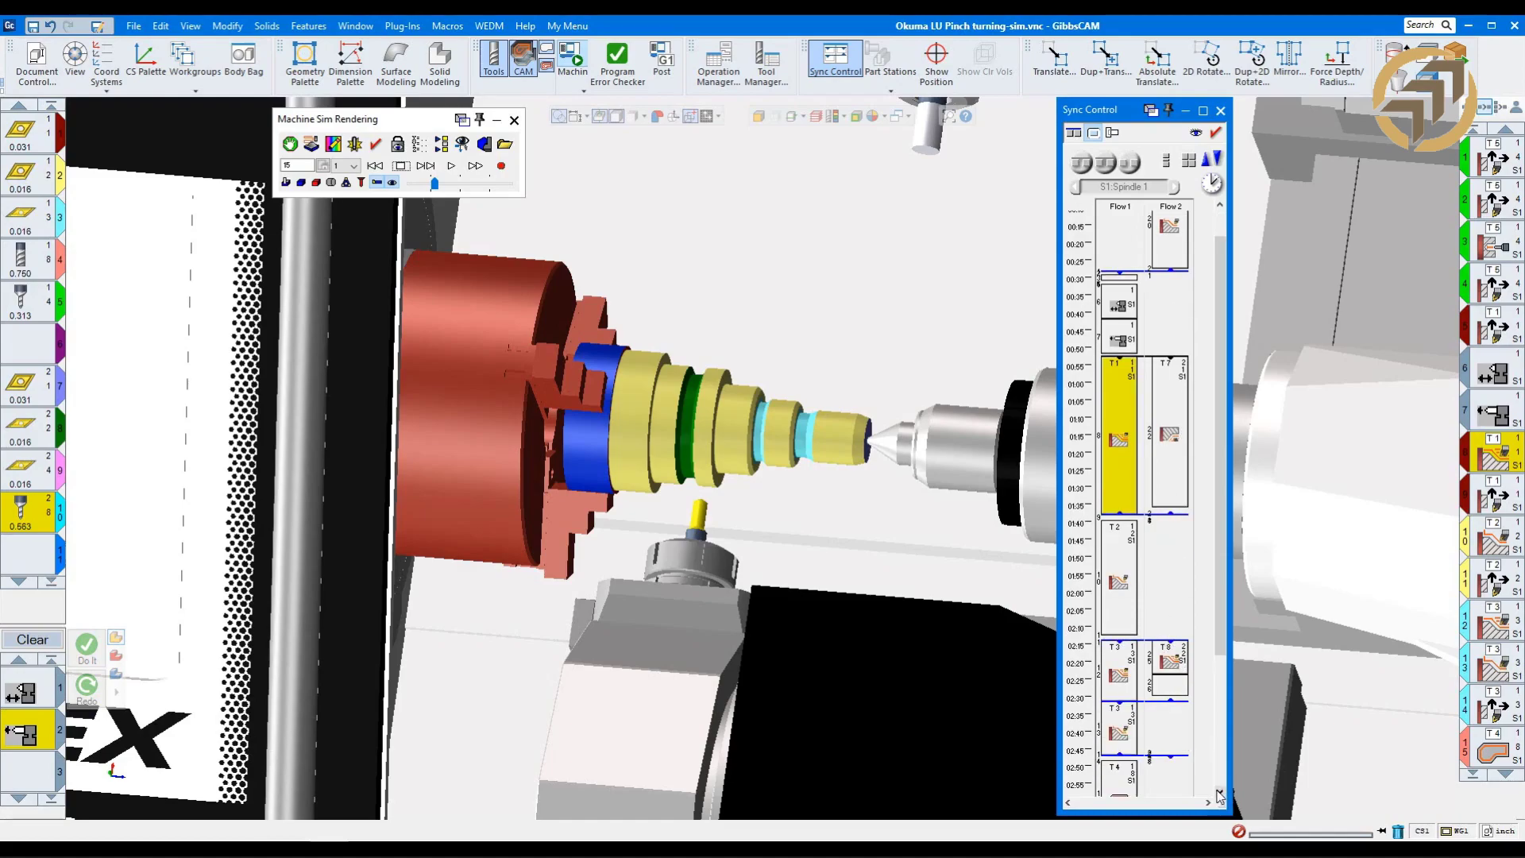
{"action": "left_click", "coordinate": [1220, 792]}
{"action": "left_click", "coordinate": [1220, 791]}
{"action": "left_click", "coordinate": [1220, 791]}
{"action": "left_click", "coordinate": [1220, 792]}
{"action": "left_click", "coordinate": [1220, 791]}
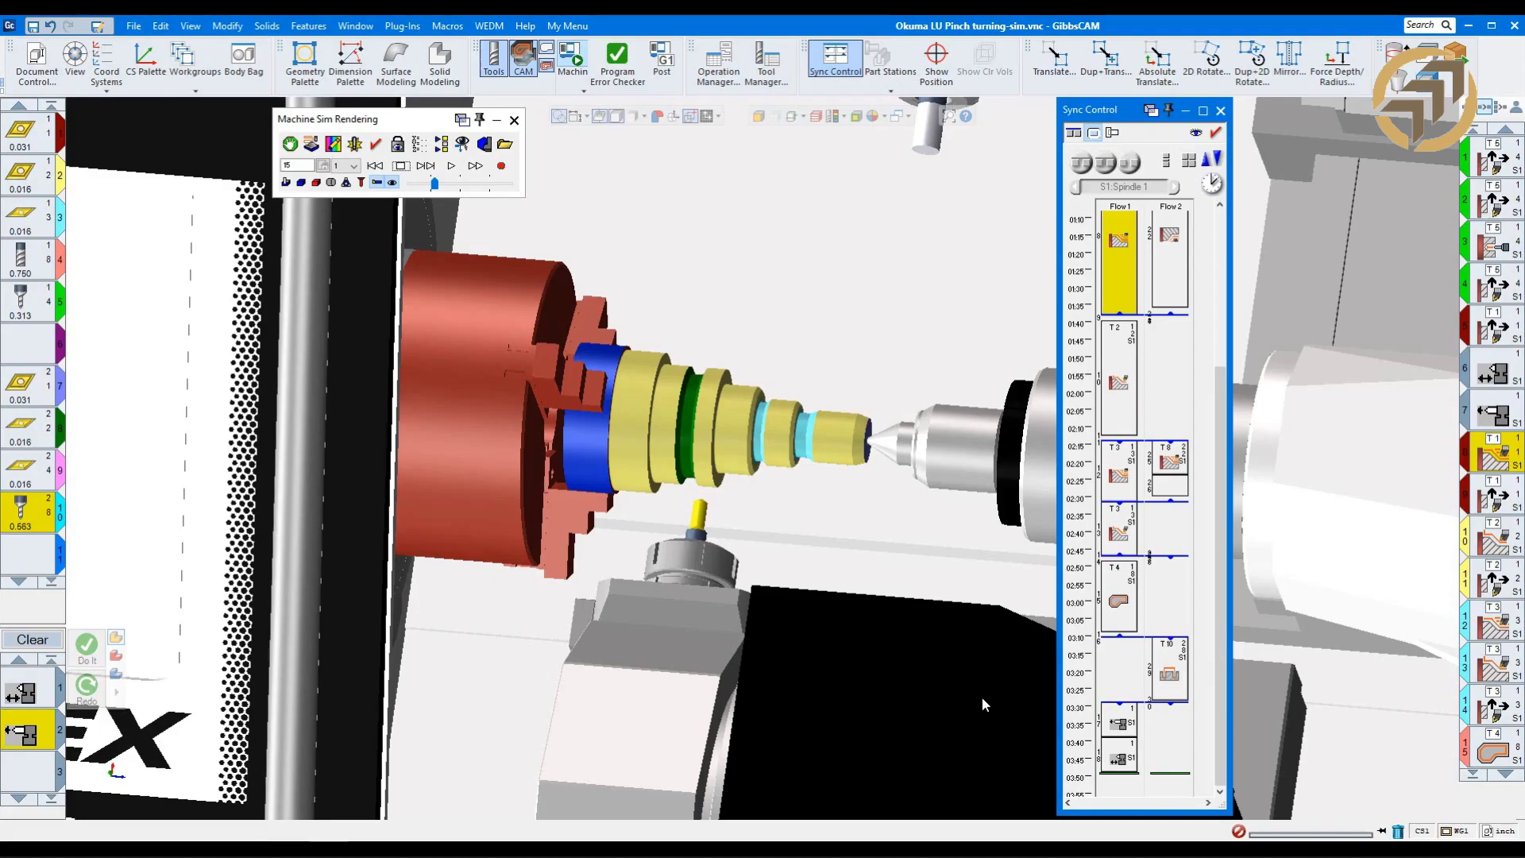
{"action": "scroll", "coordinate": [1145, 277], "scroll_direction": "up", "scroll_amount": 5}
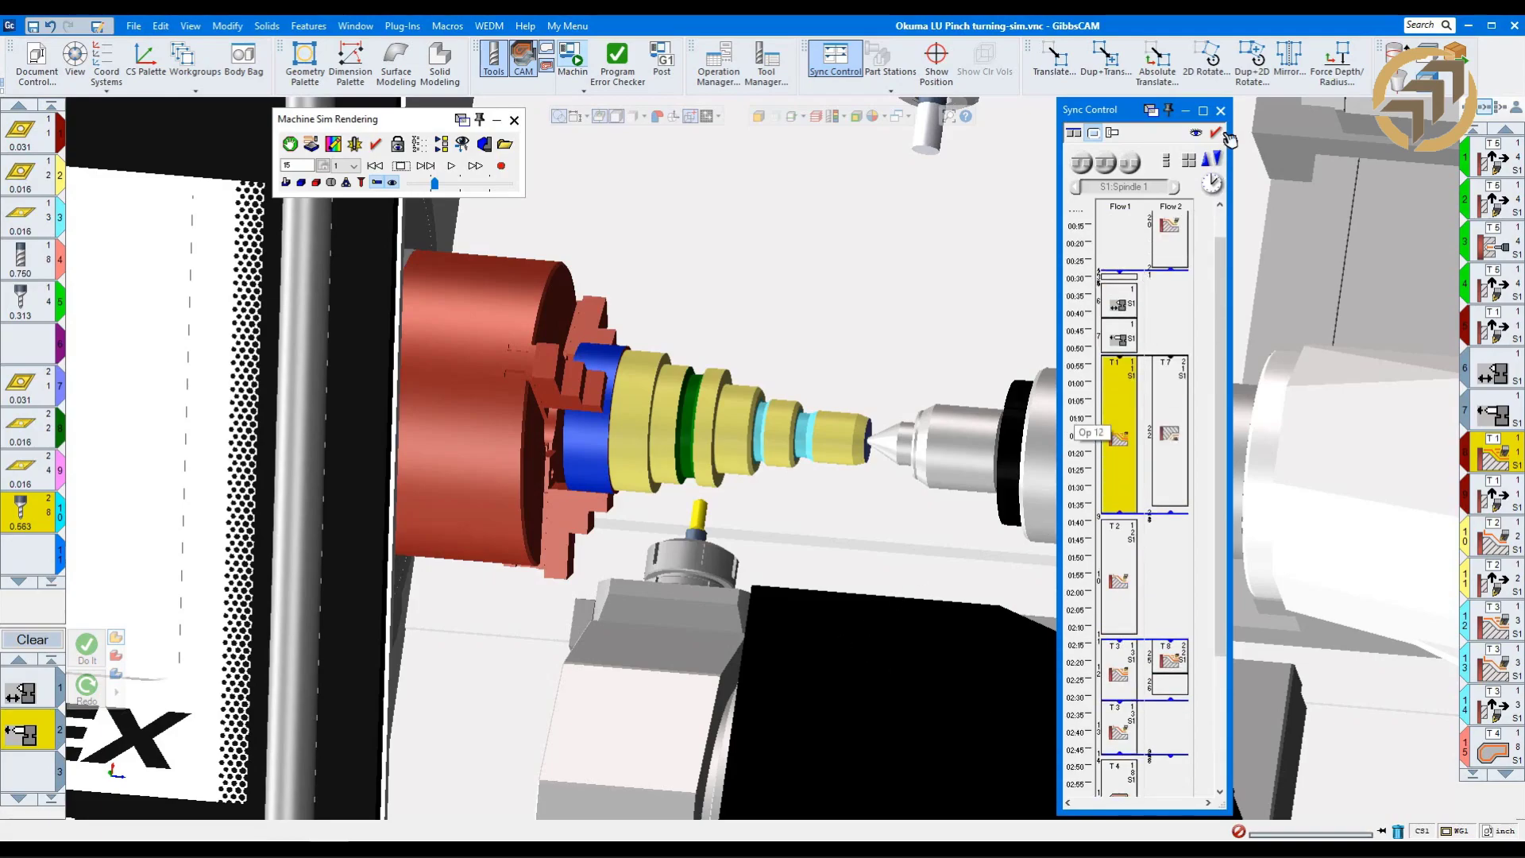
{"action": "left_click", "coordinate": [1220, 112]}
Look over the Okuma machine, and open the recent part FSG - Triple Turret T3Y3 without saving the current part.
{"action": "scroll", "coordinate": [929, 436], "scroll_direction": "down", "scroll_amount": 5}
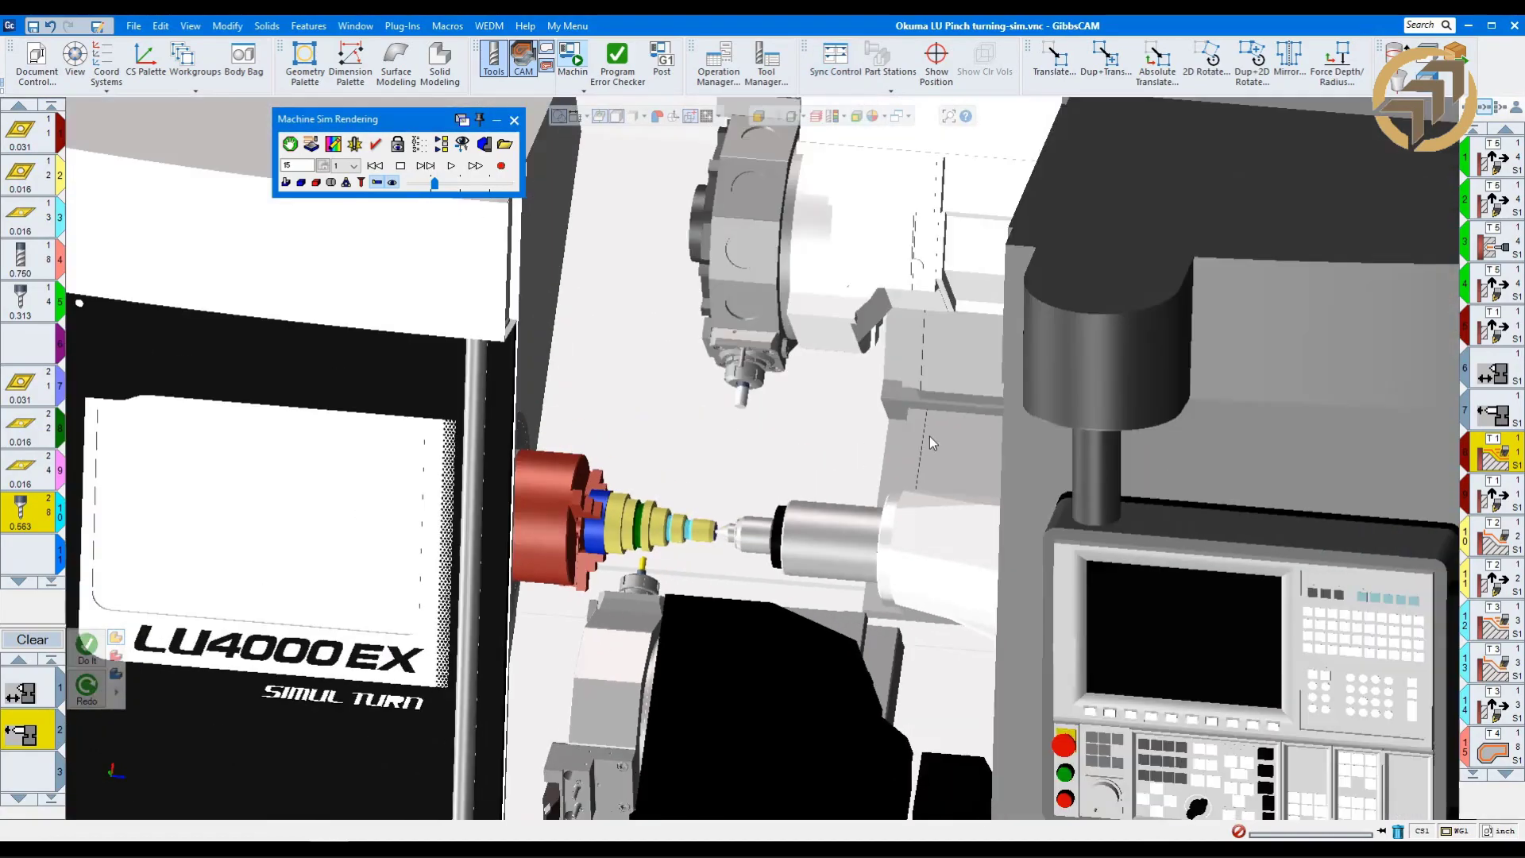
{"action": "scroll", "coordinate": [685, 555], "scroll_direction": "up", "scroll_amount": 4}
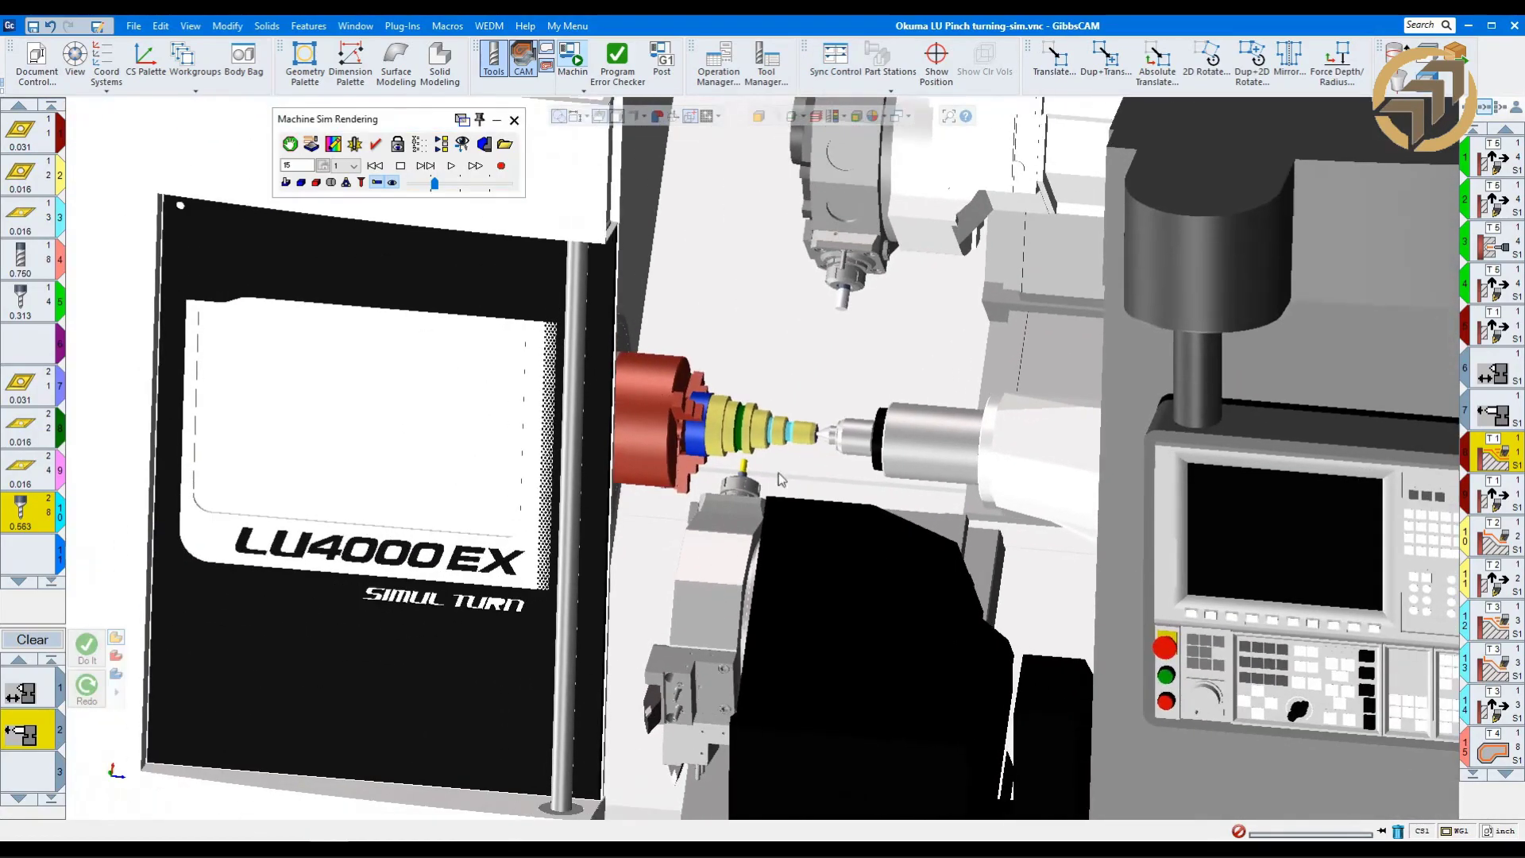
{"action": "scroll", "coordinate": [695, 701], "scroll_direction": "up", "scroll_amount": 1}
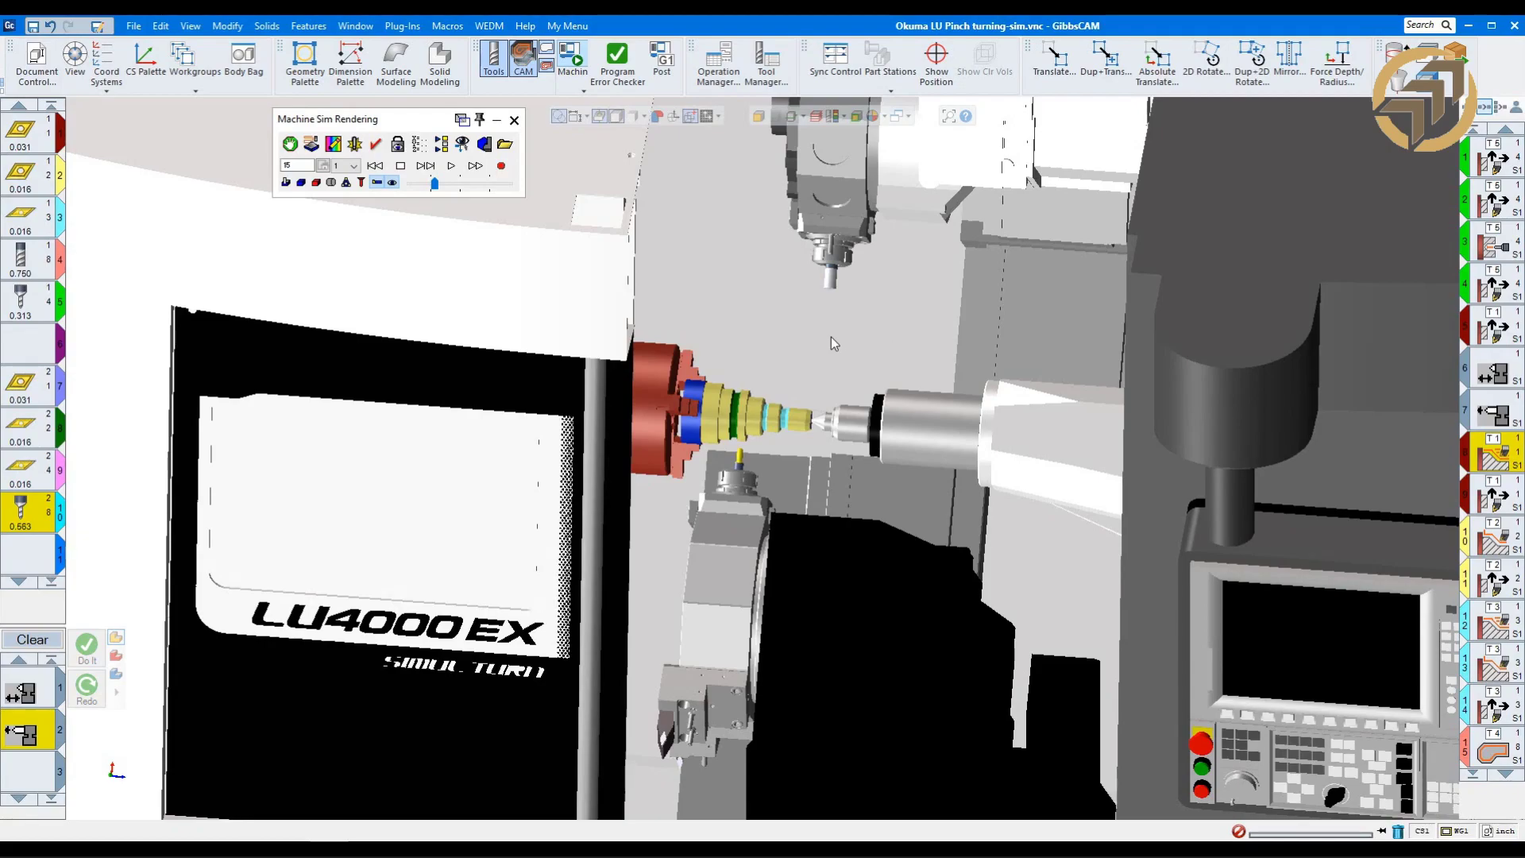
{"action": "middle_click_drag", "start_coordinate": [916, 446], "coordinate": [824, 545]}
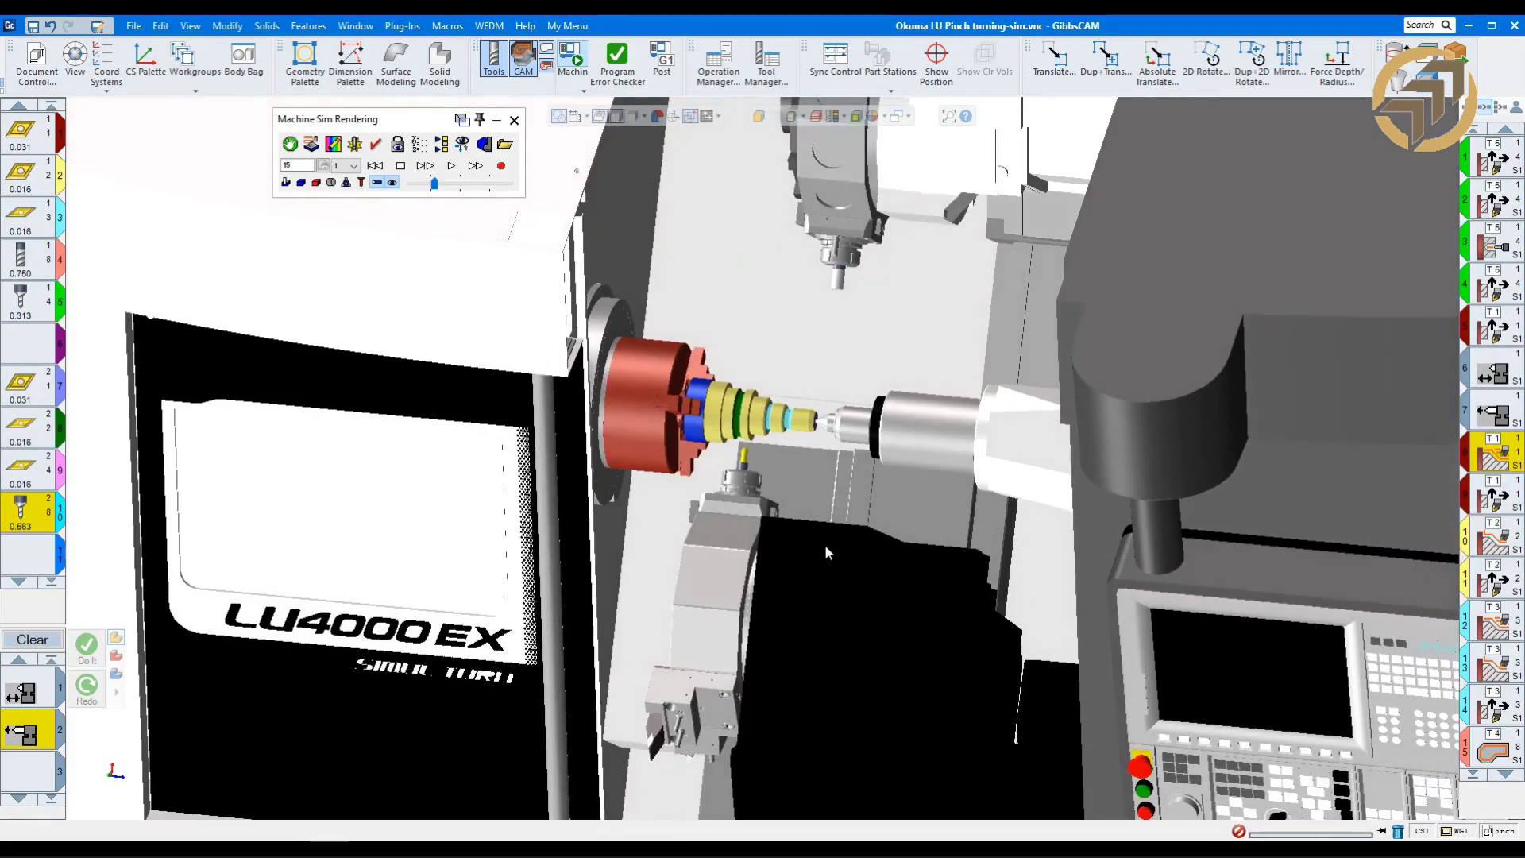
{"action": "left_click", "coordinate": [133, 26]}
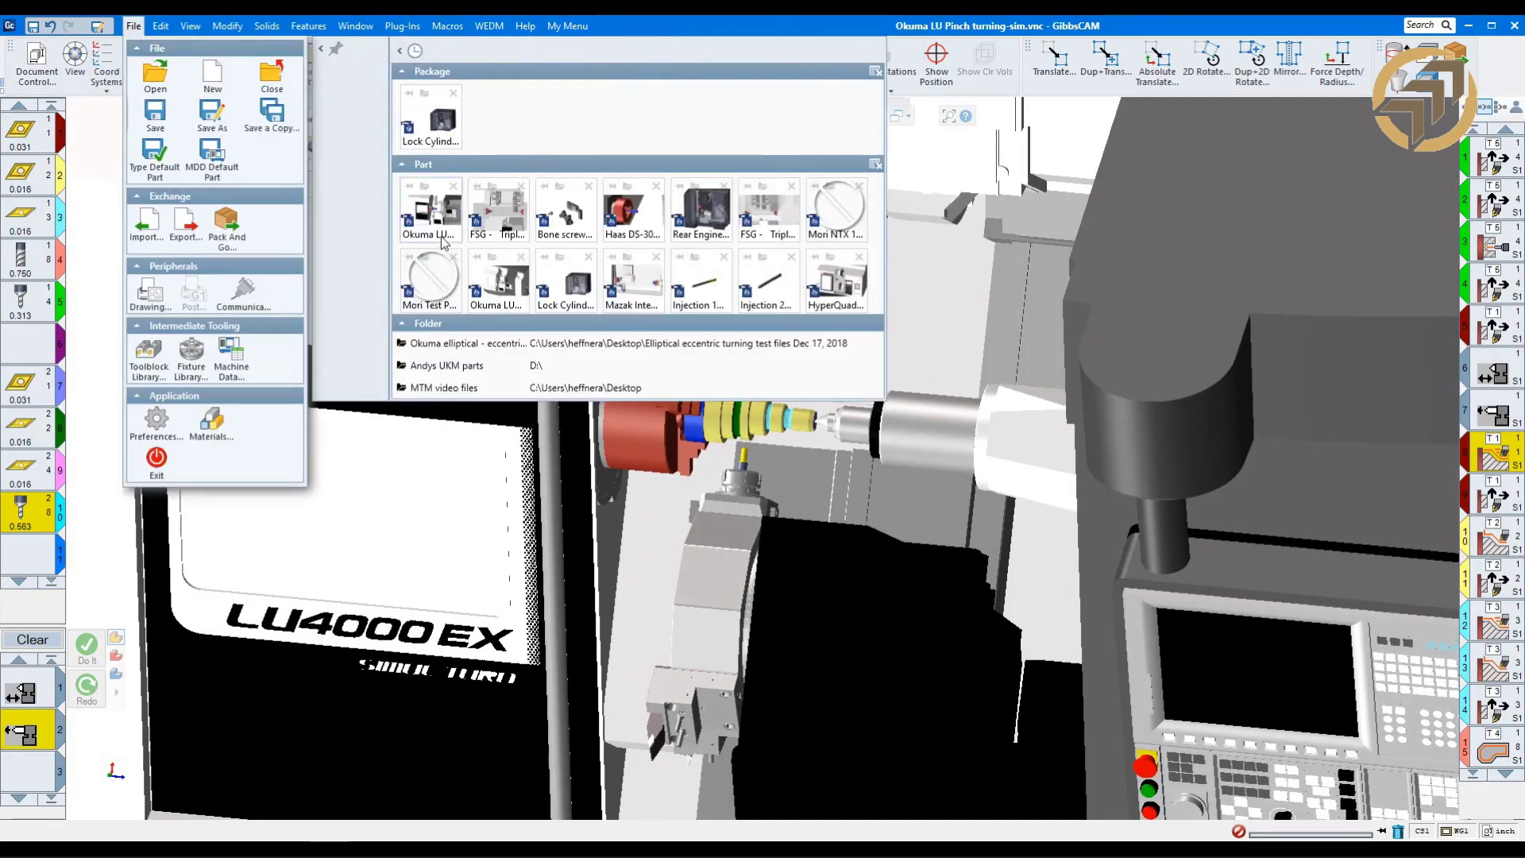
{"action": "left_click", "coordinate": [503, 221]}
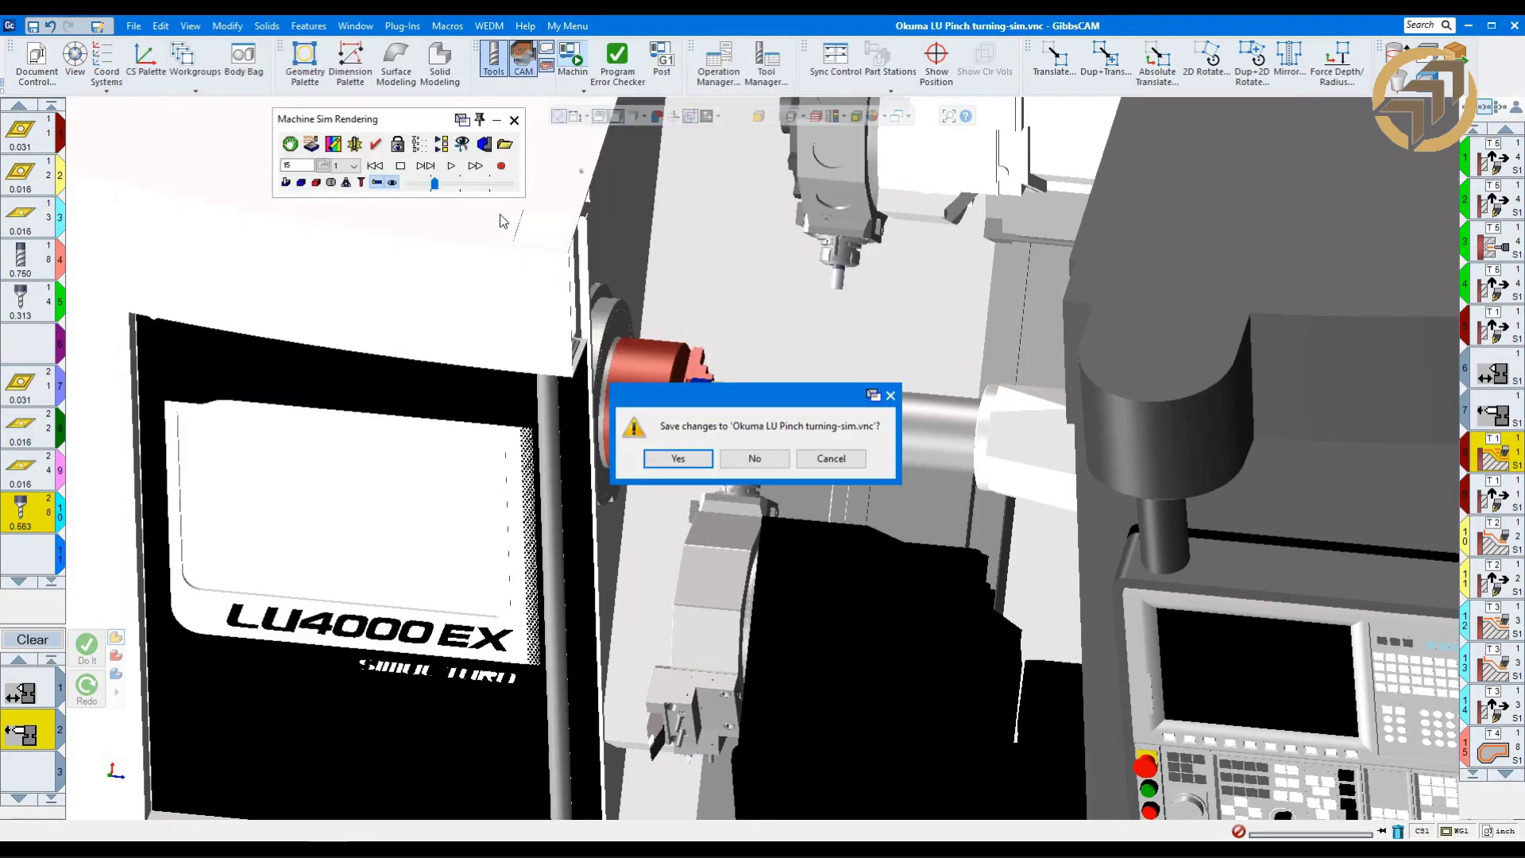
{"action": "left_click", "coordinate": [754, 459]}
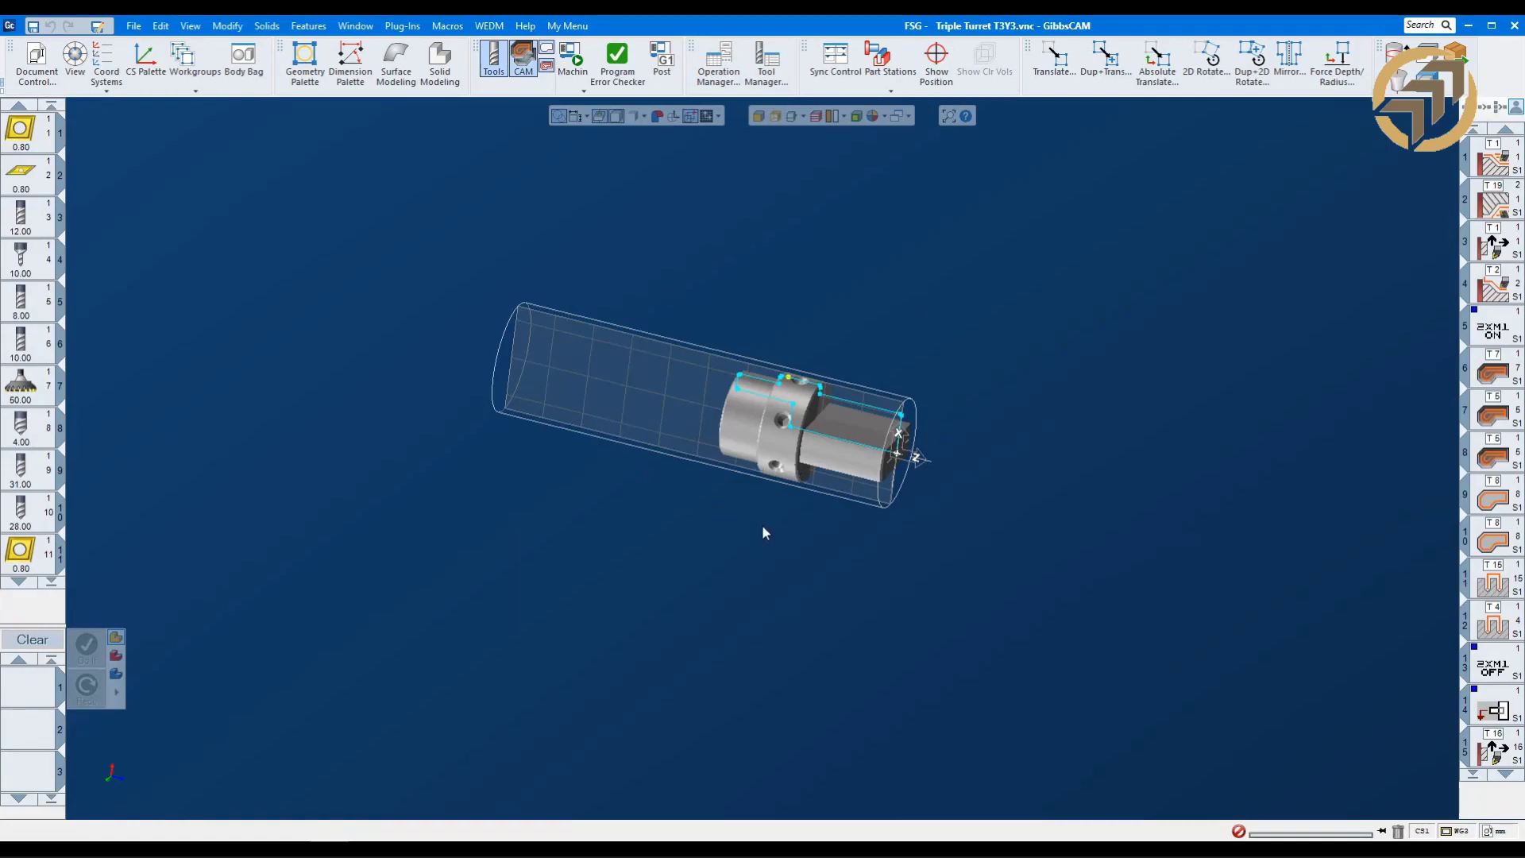
Run the triple-turret machine simulation, examine its three flows in Sync Control, and watch the machining in all views.
{"action": "left_click", "coordinate": [572, 57]}
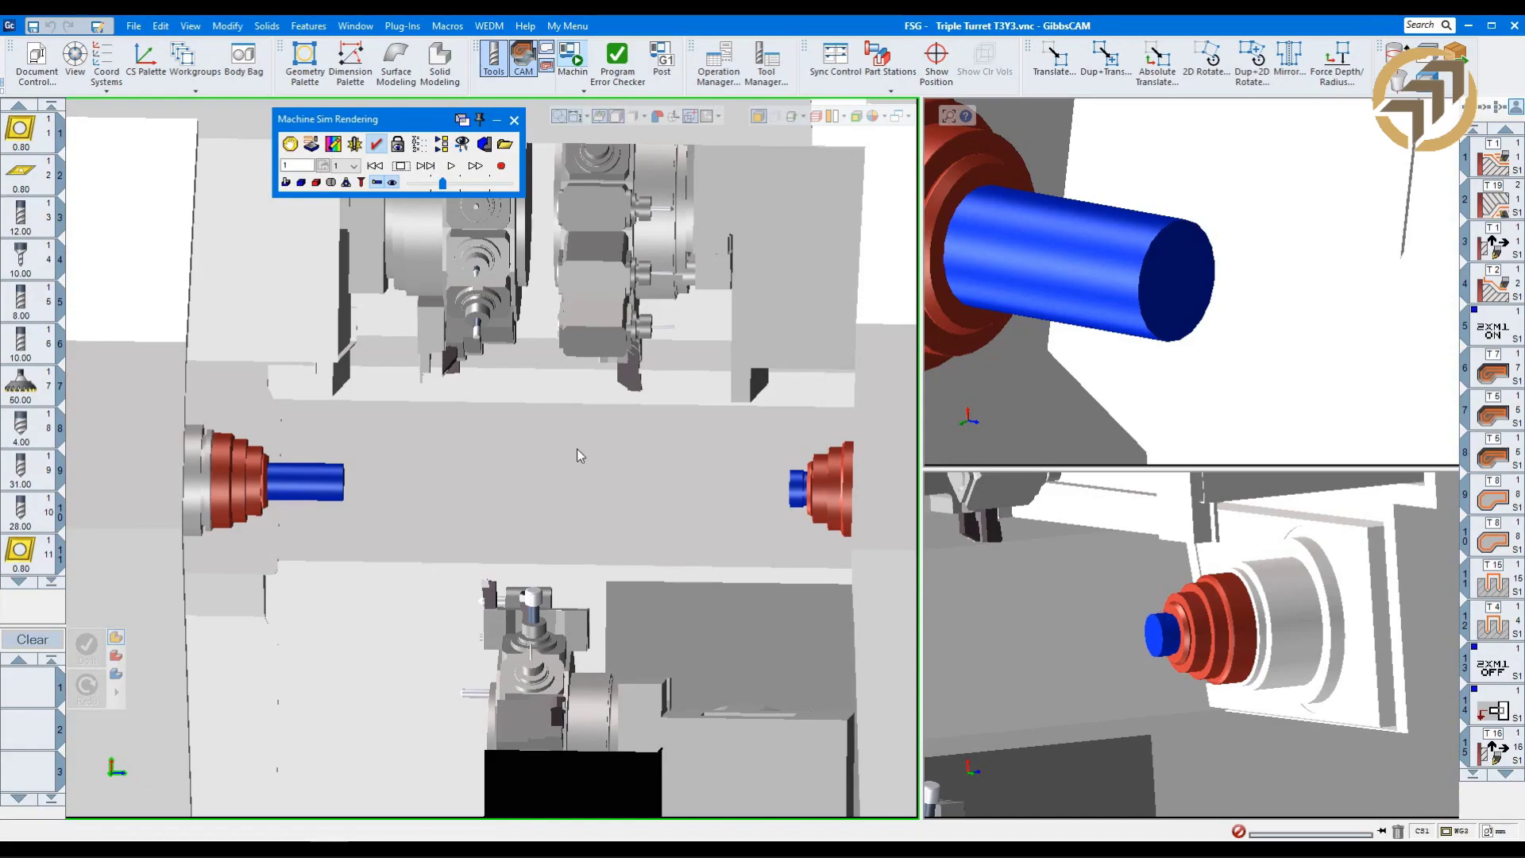
{"action": "left_click", "coordinate": [836, 60]}
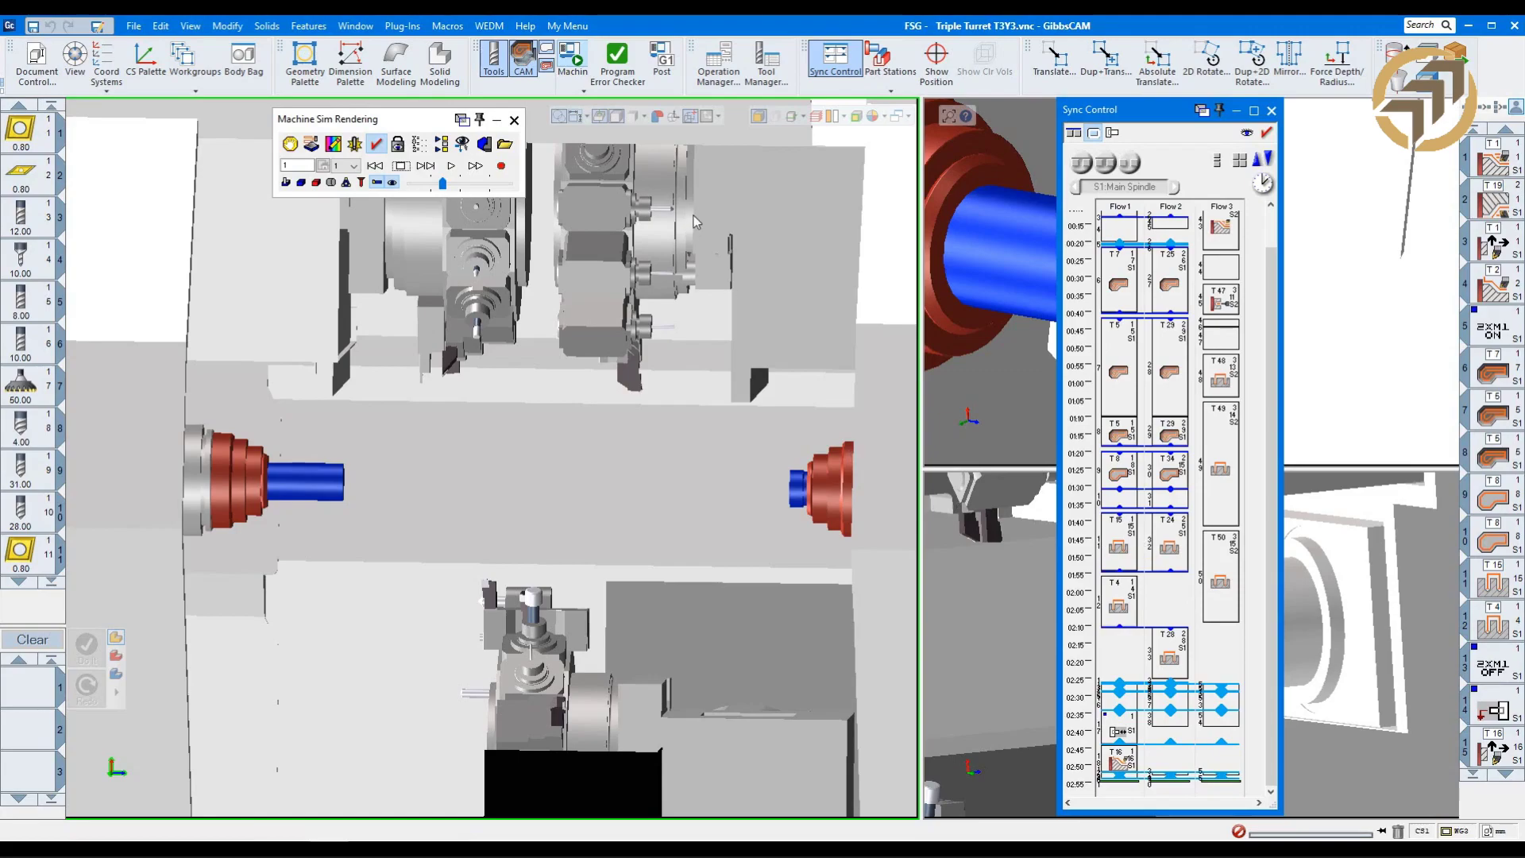
{"action": "left_click", "coordinate": [452, 167]}
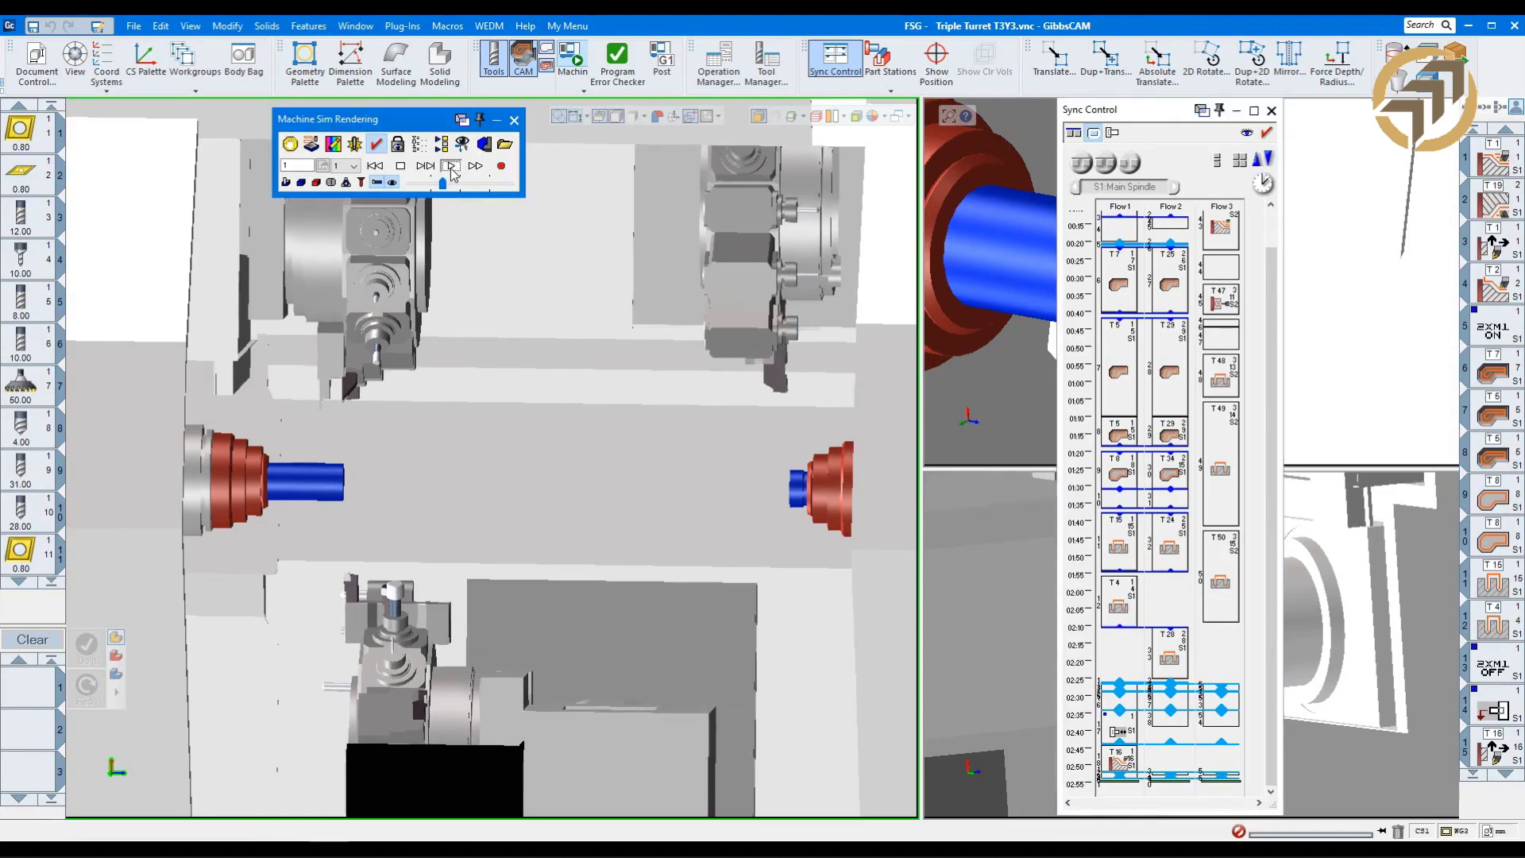
{"action": "left_click", "coordinate": [1271, 112]}
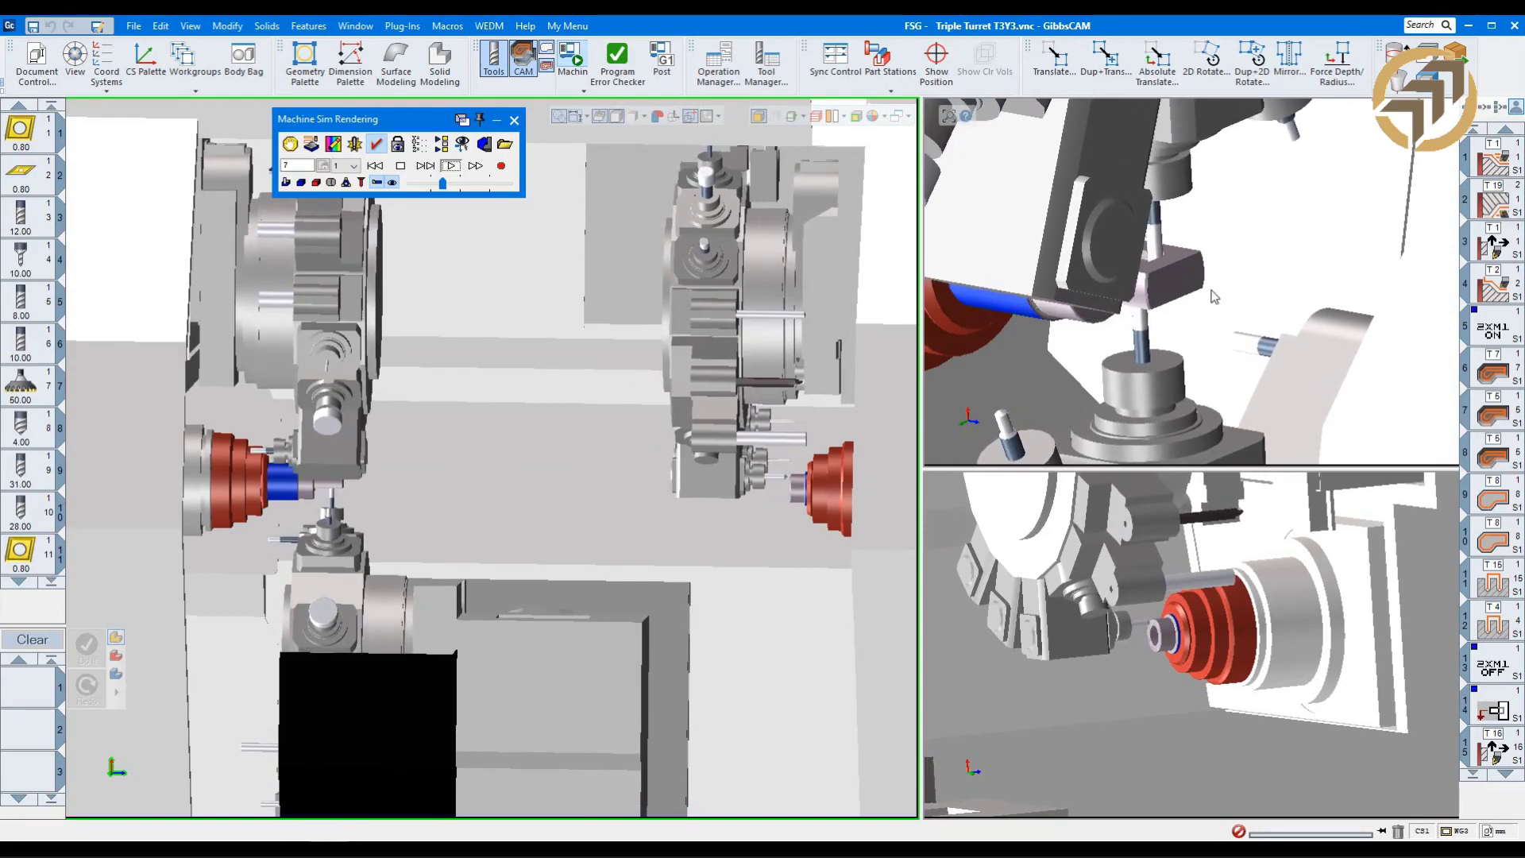
{"action": "left_click", "coordinate": [1151, 334]}
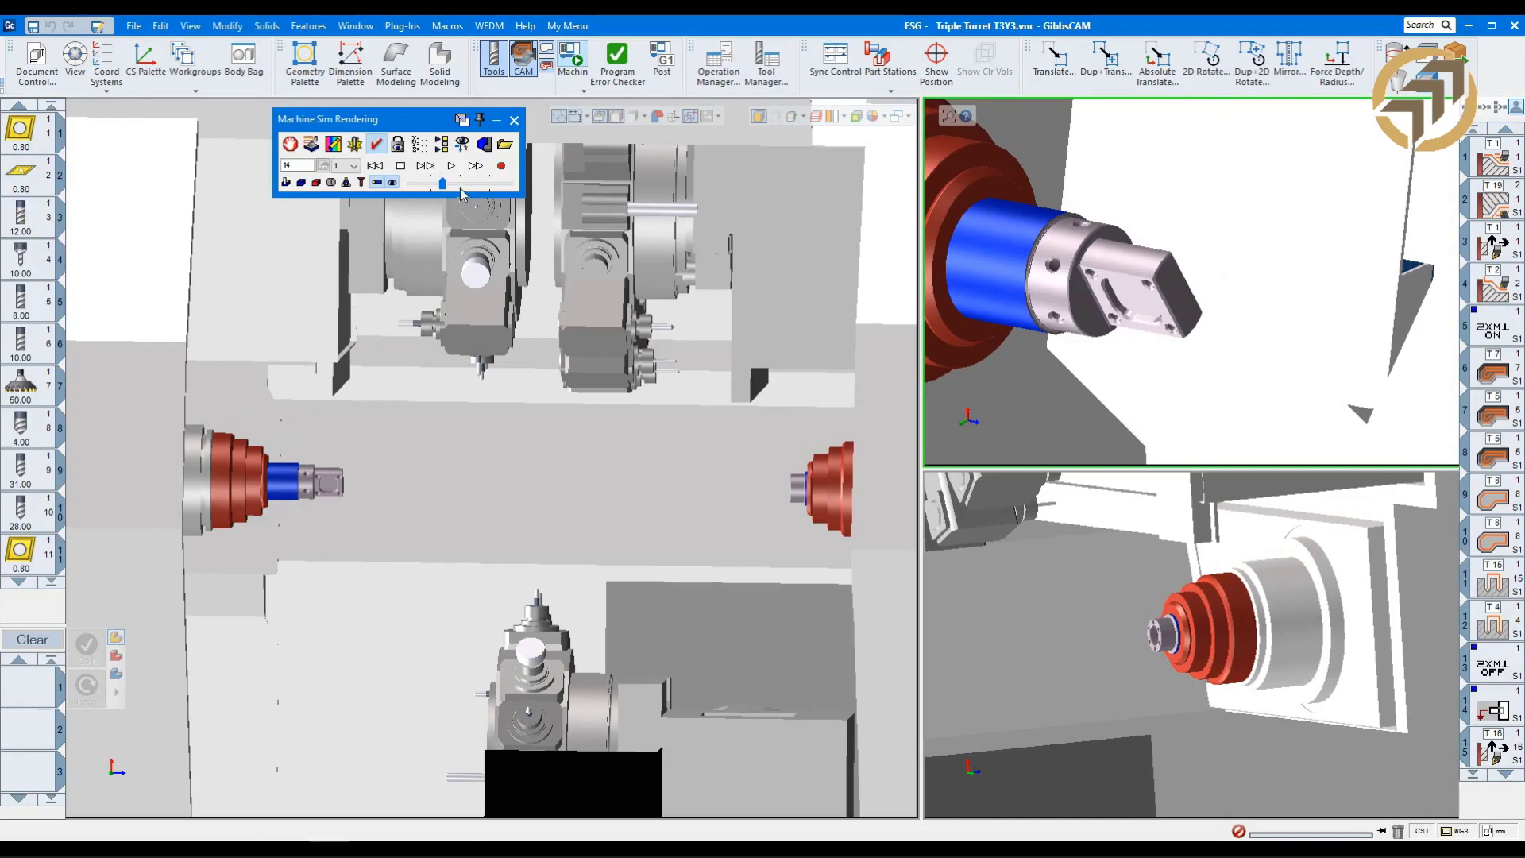
Advance the simulation to the sub-spindle pickup and run it in stages through the bar pull and part cutoff.
{"action": "left_click", "coordinate": [427, 166]}
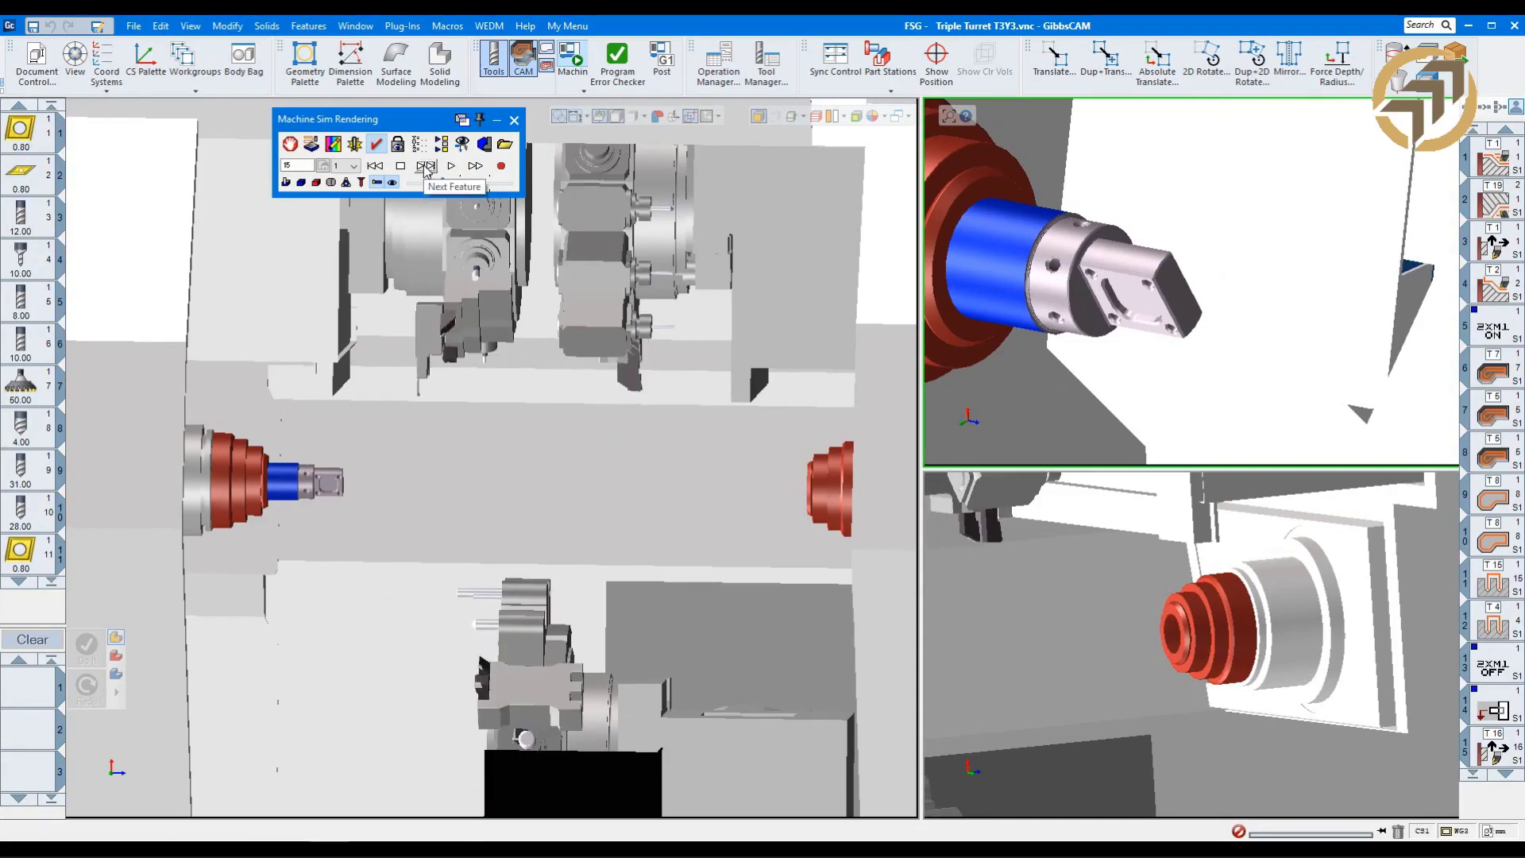
{"action": "left_click", "coordinate": [426, 166]}
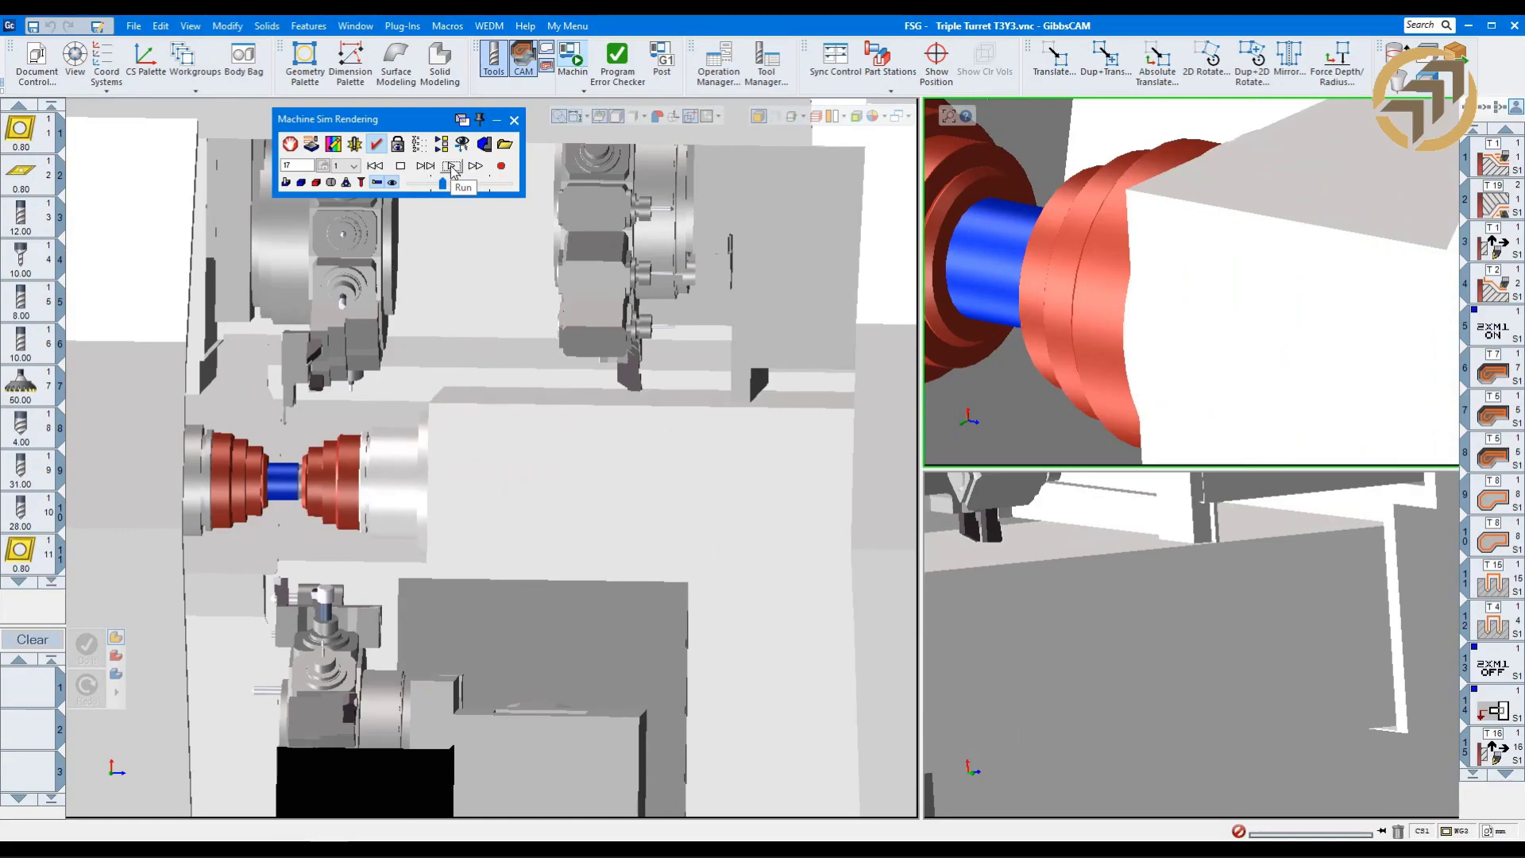
{"action": "left_click", "coordinate": [451, 167]}
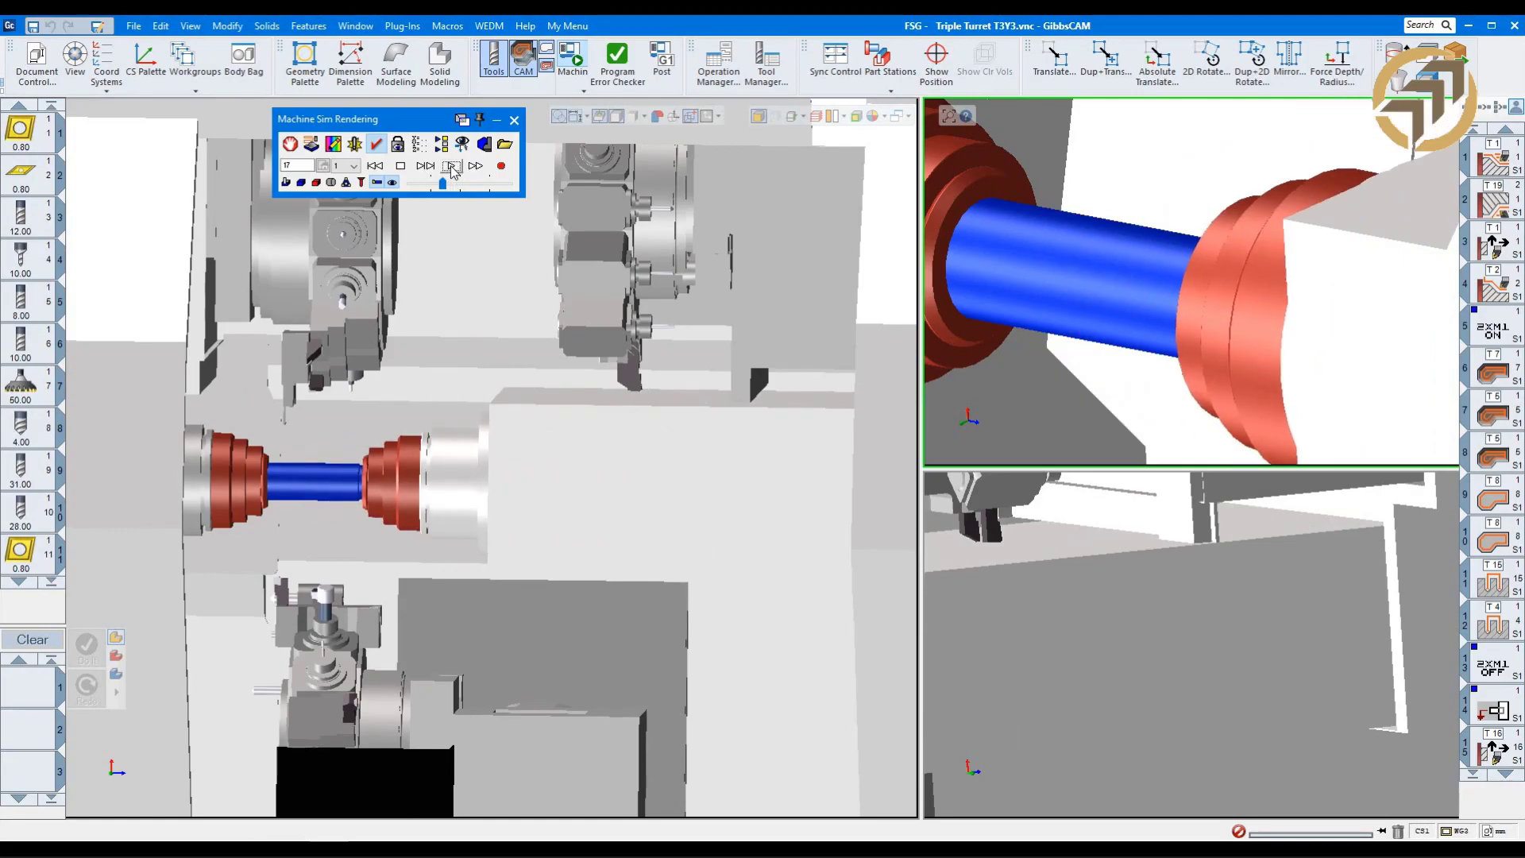
{"action": "left_click", "coordinate": [452, 167]}
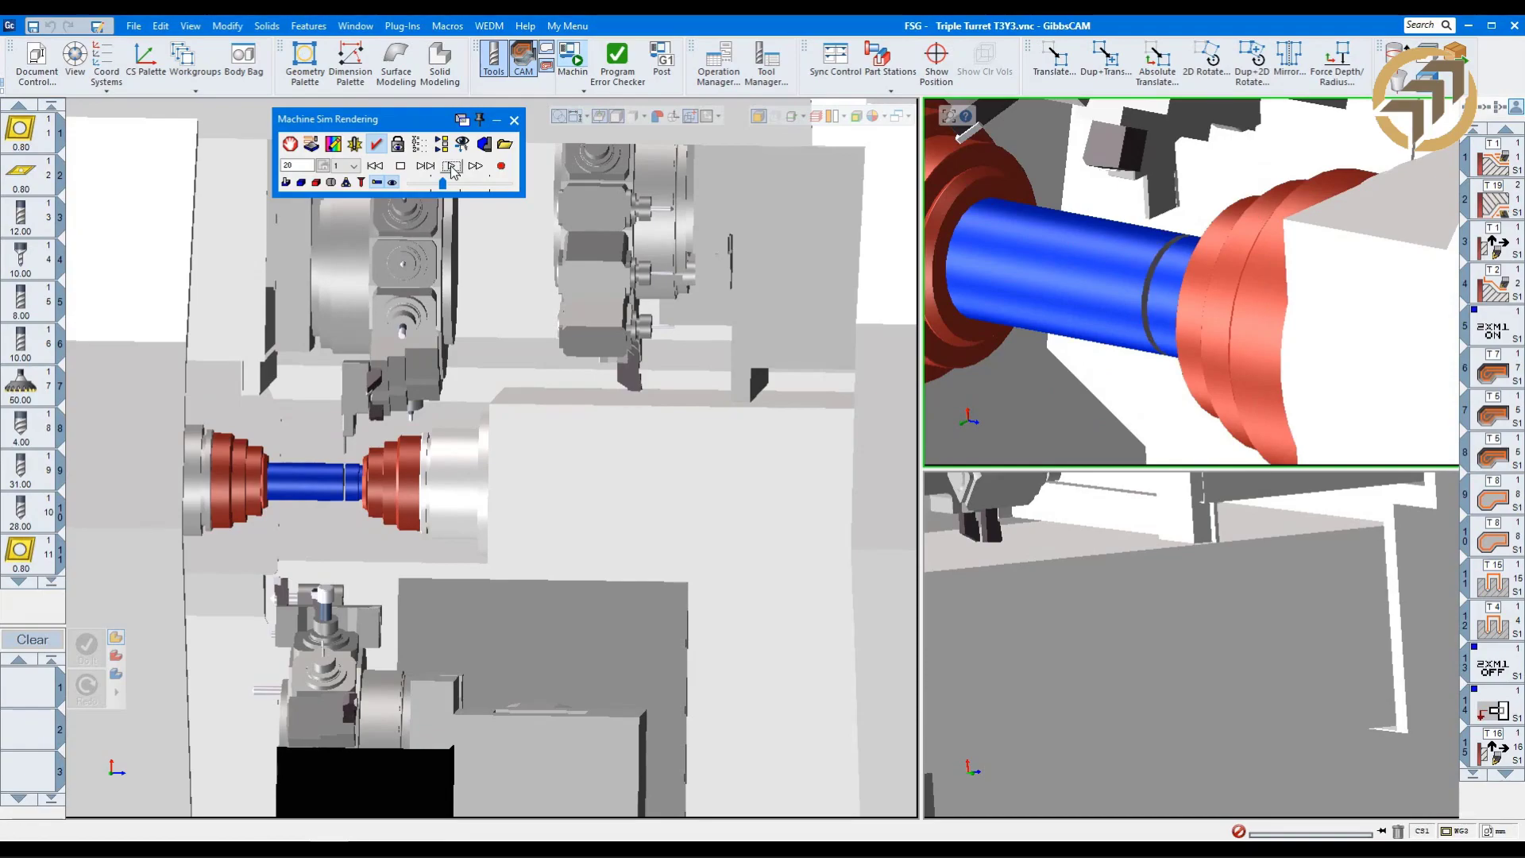
{"action": "left_click", "coordinate": [452, 167]}
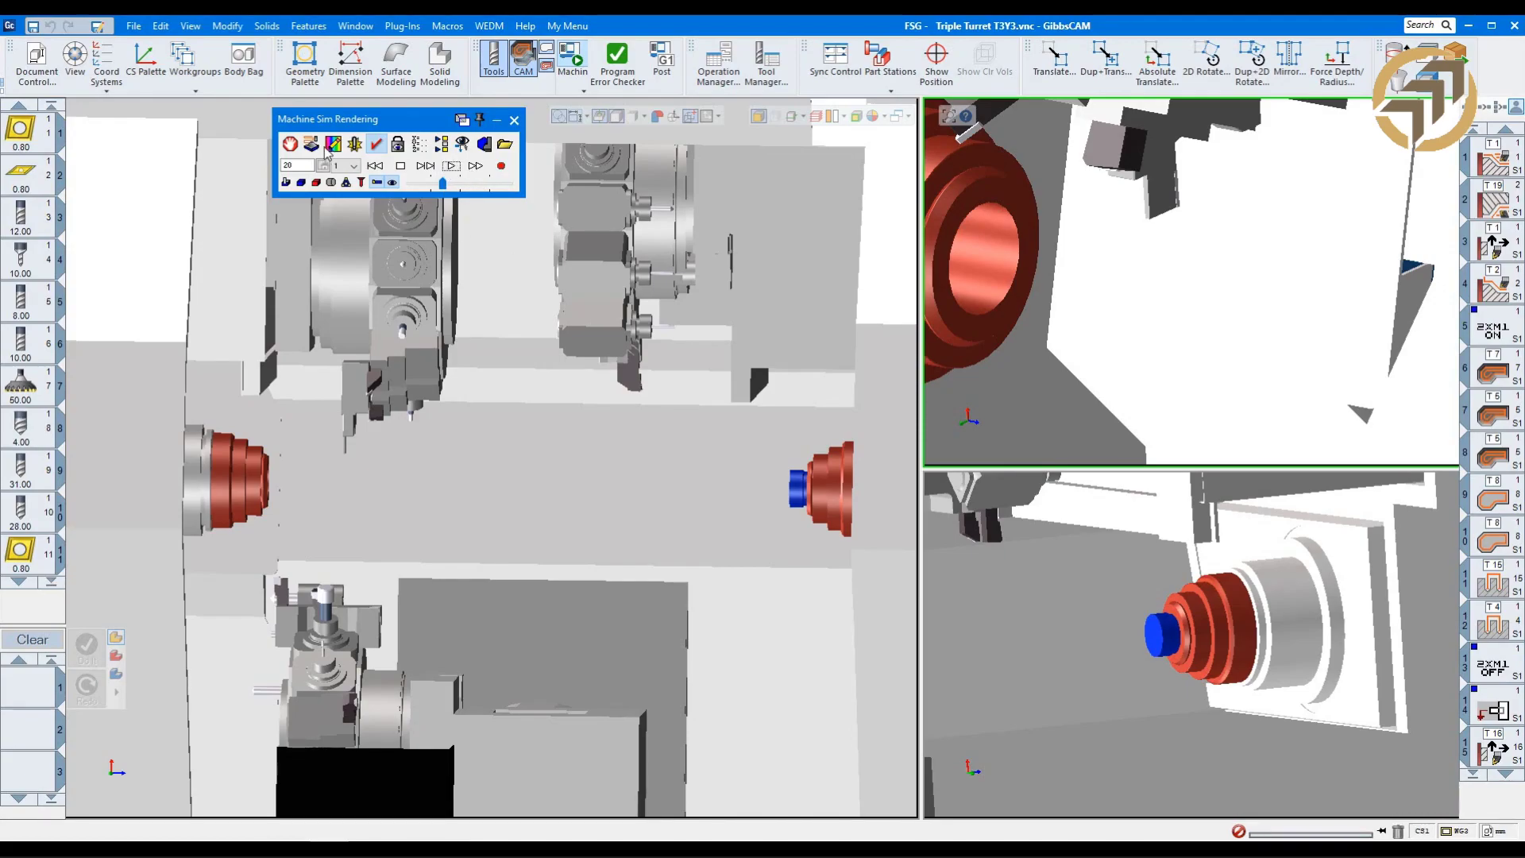
Open the recent part Bone screw coarse fine Citizen M32 without saving the triple-turret part, and show the whole screw.
{"action": "left_click", "coordinate": [135, 26]}
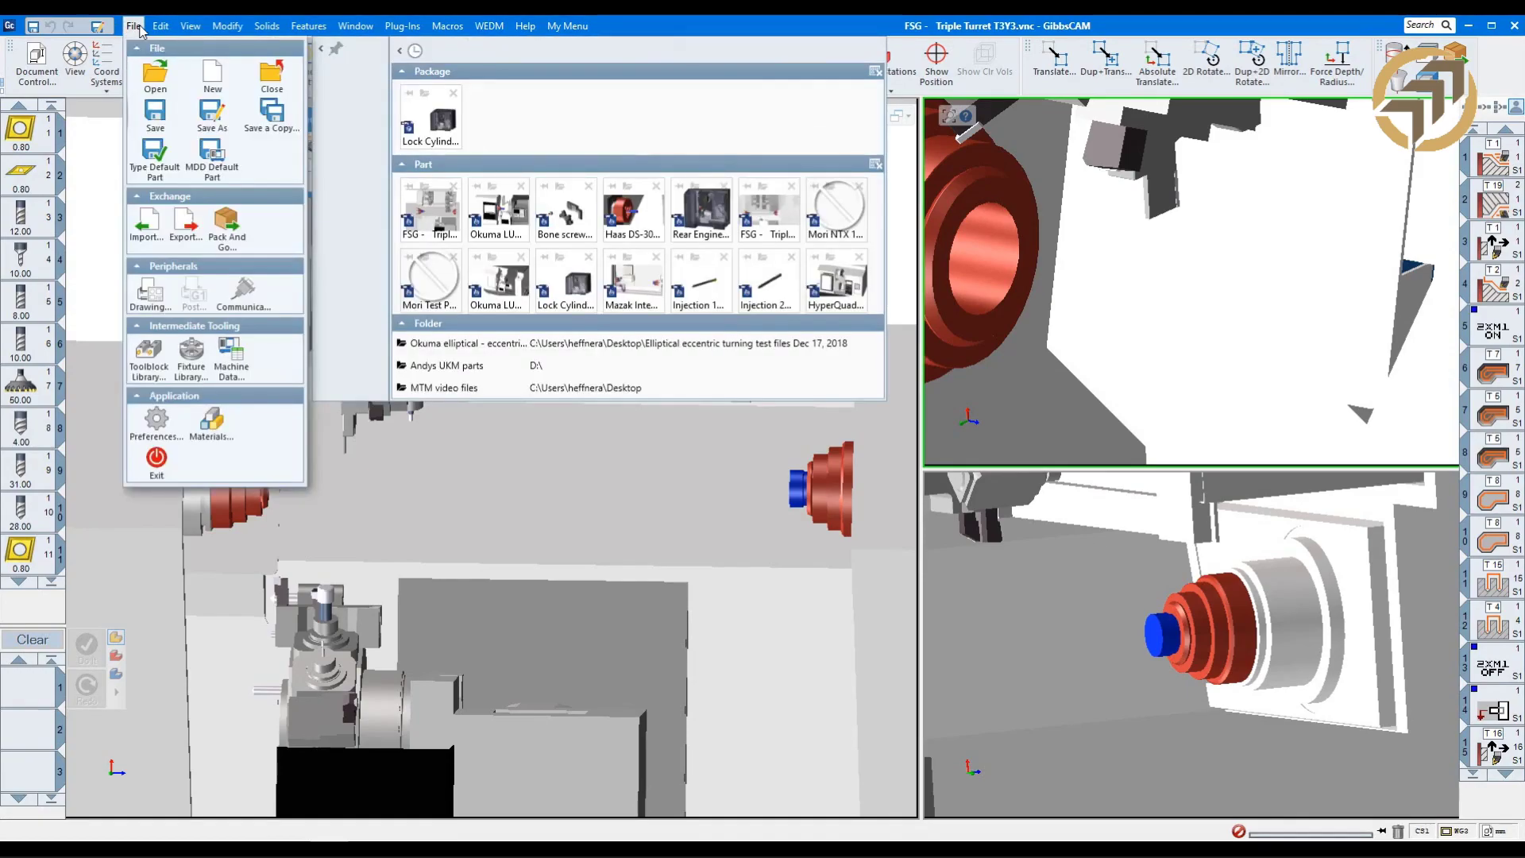
{"action": "left_click", "coordinate": [569, 224]}
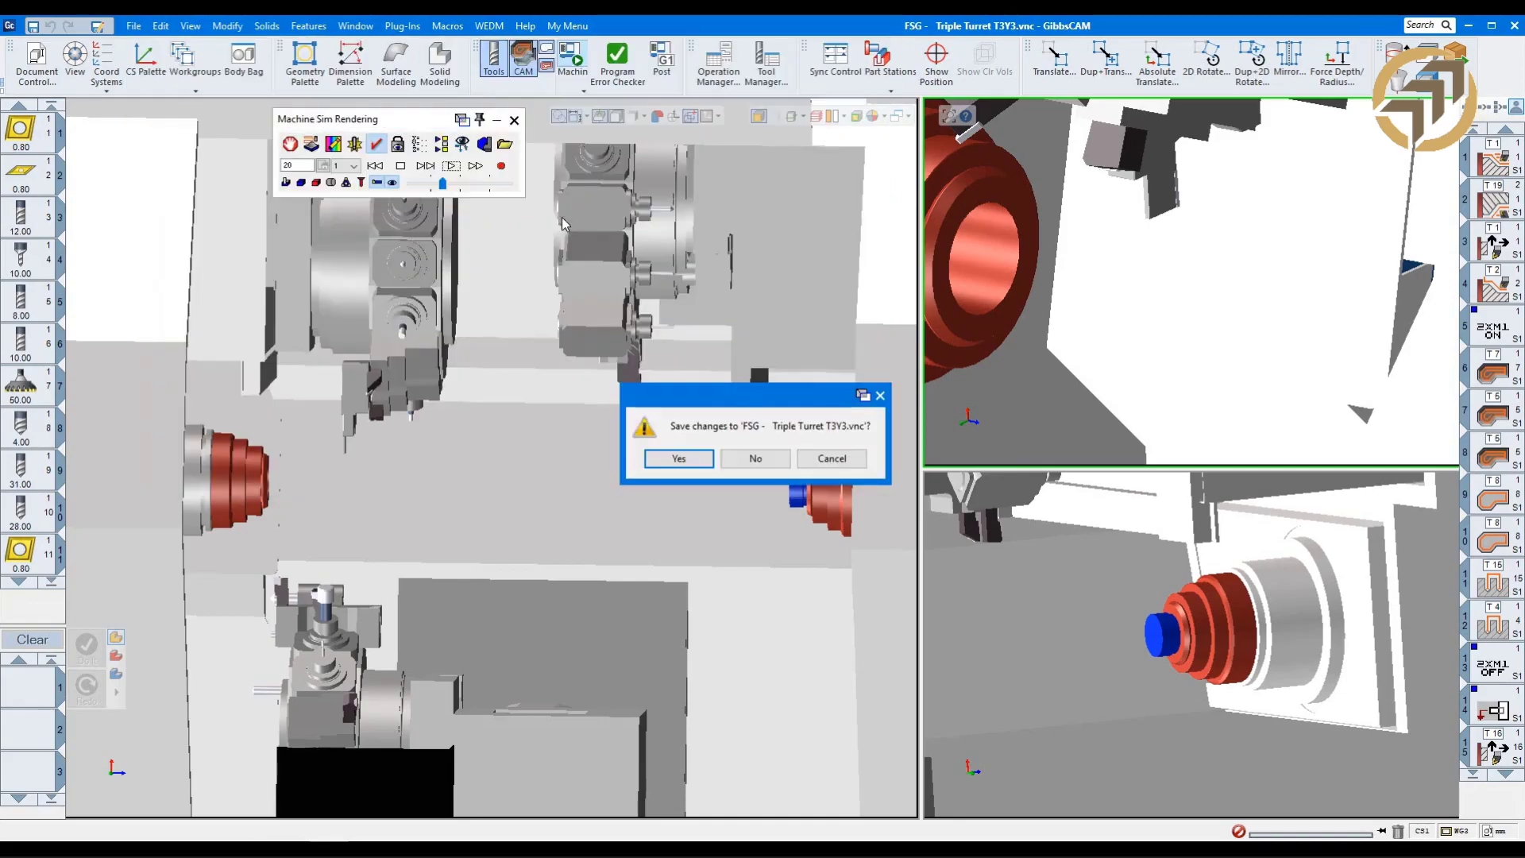
{"action": "left_click", "coordinate": [755, 461]}
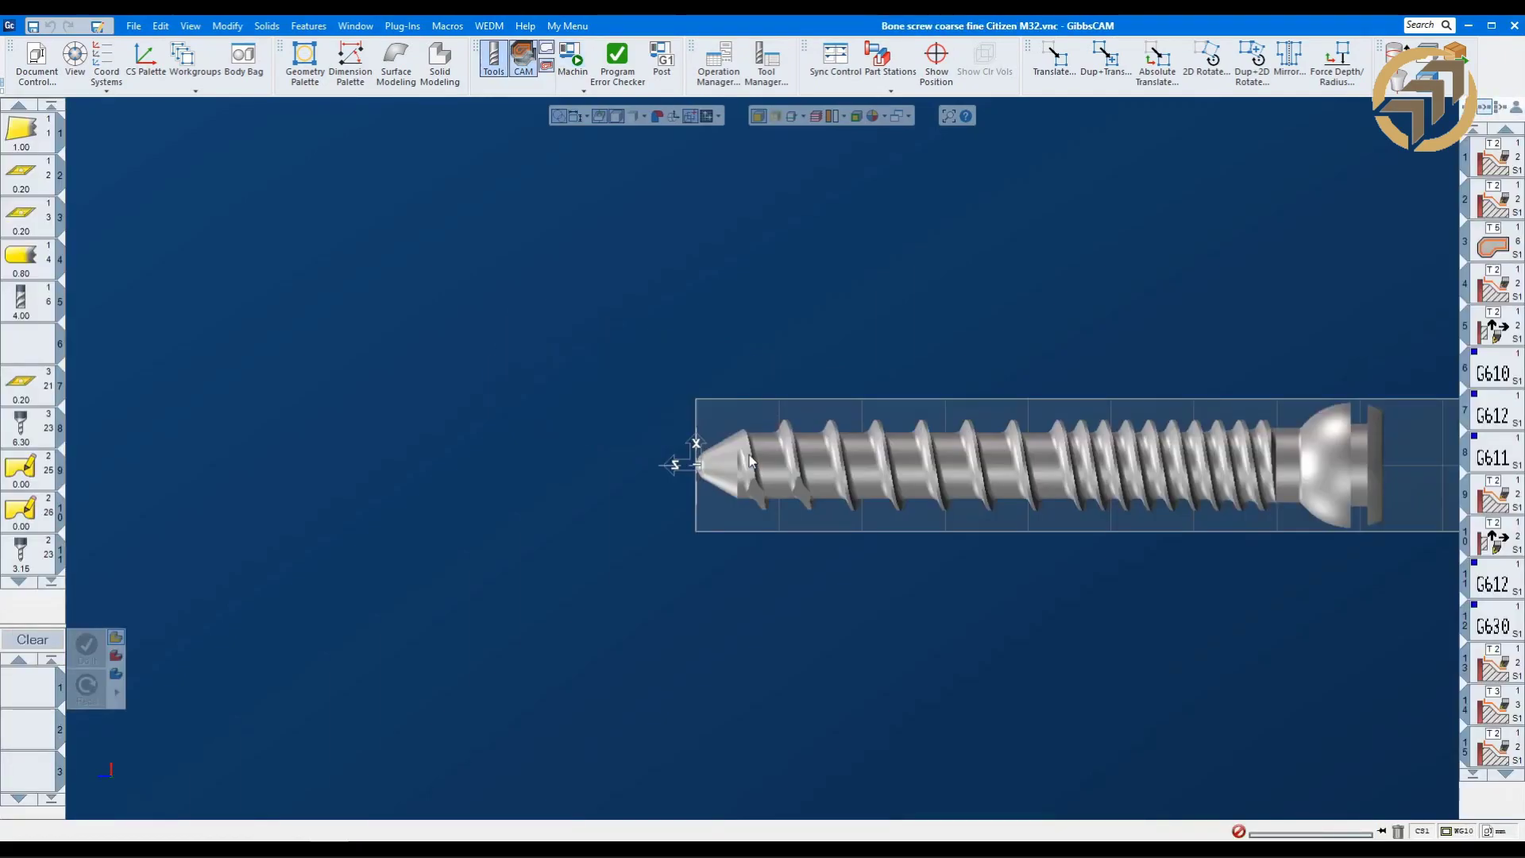
{"action": "middle_click_drag", "start_coordinate": [998, 398], "coordinate": [918, 394]}
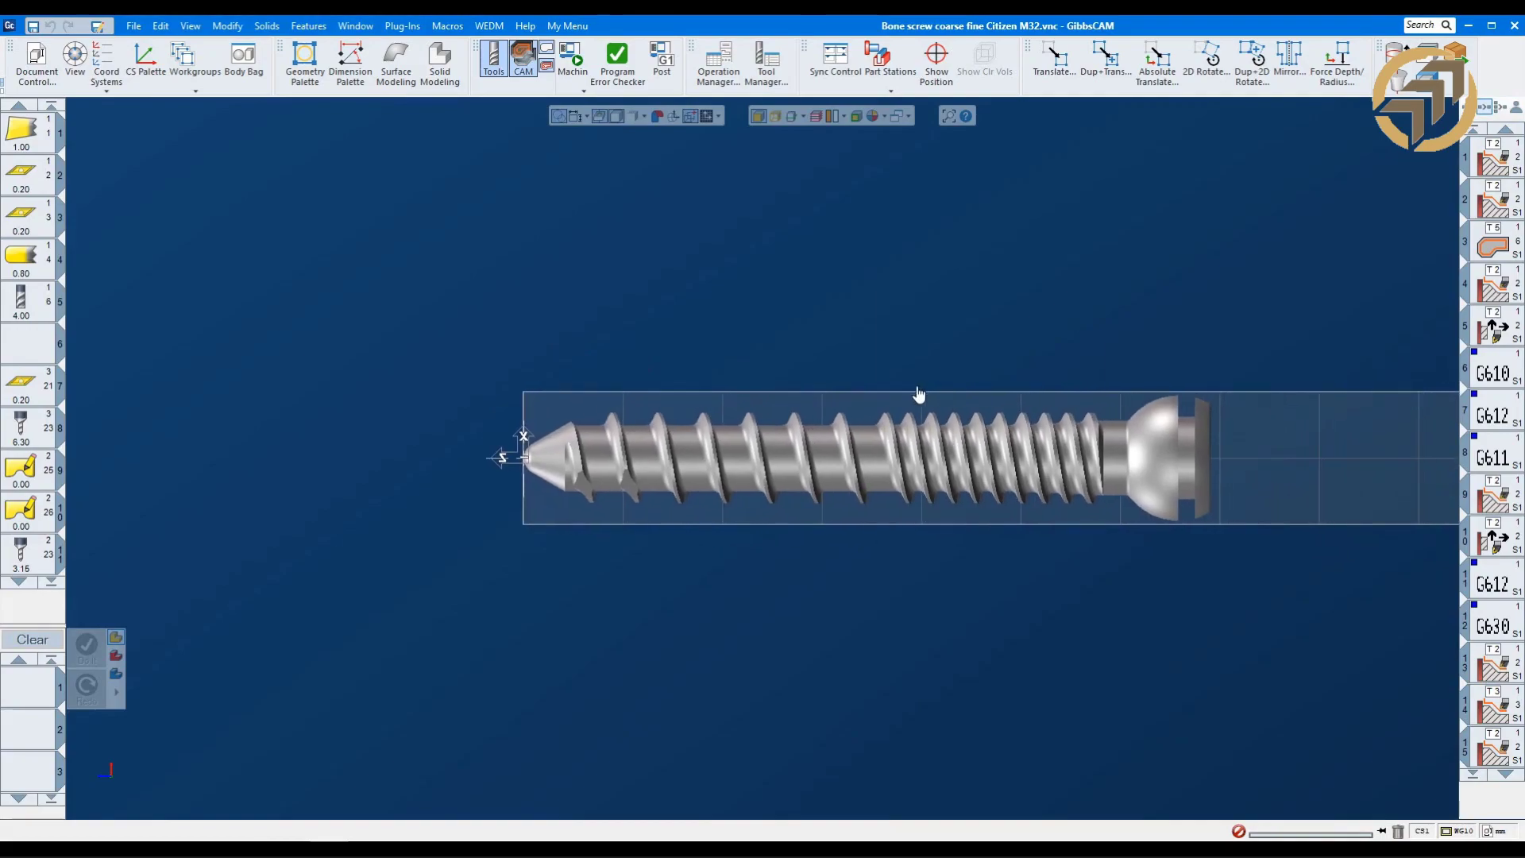
{"action": "scroll", "coordinate": [930, 386], "scroll_direction": "down", "scroll_amount": 3}
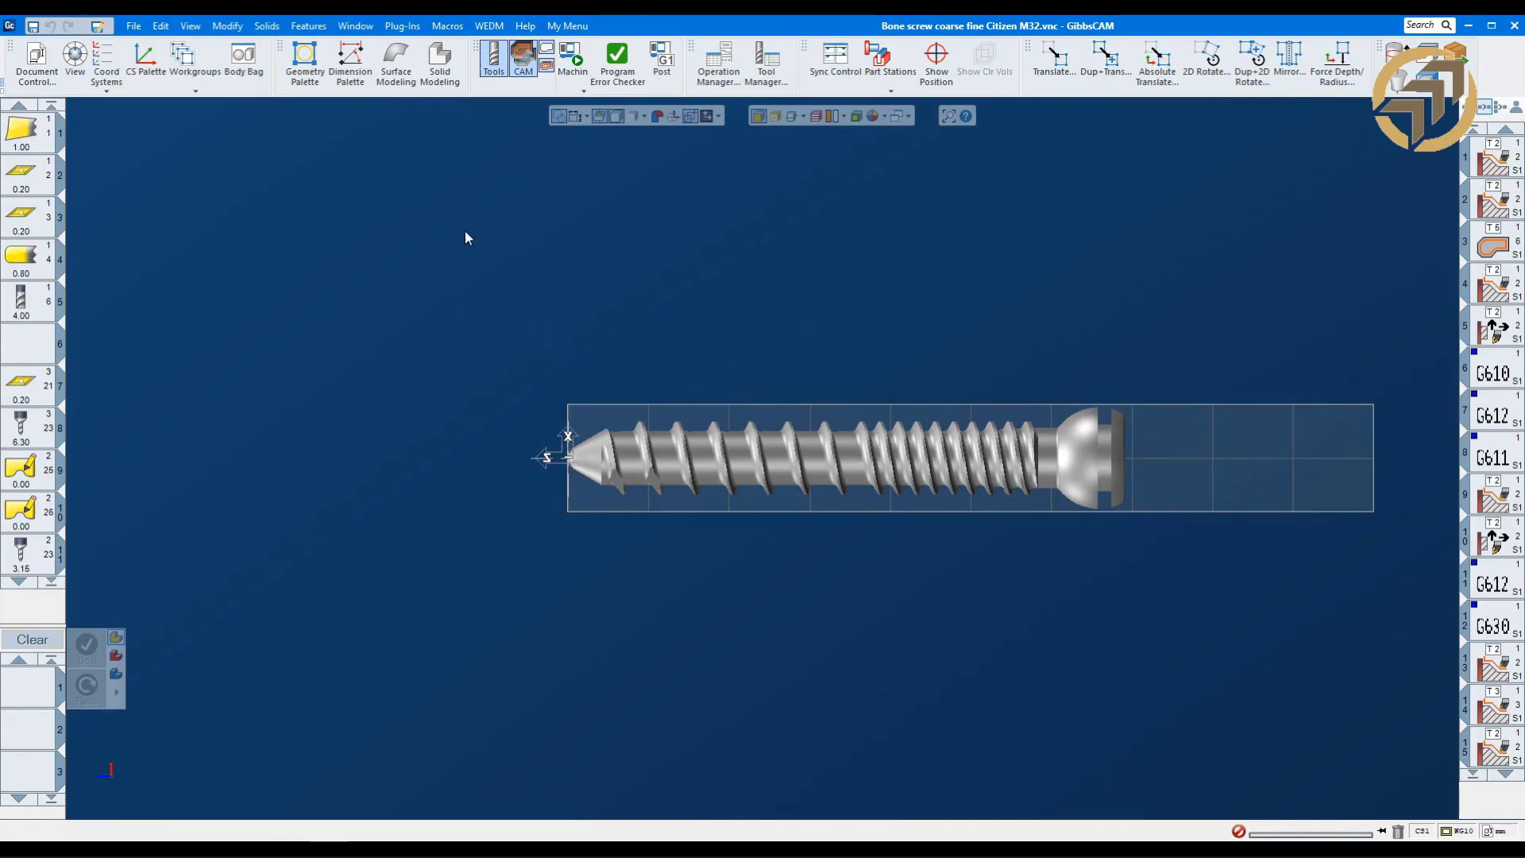
Run the bone screw's machine simulation to the end of the program, examining the gang tools, turret and spindles around the part.
{"action": "left_click", "coordinate": [579, 64]}
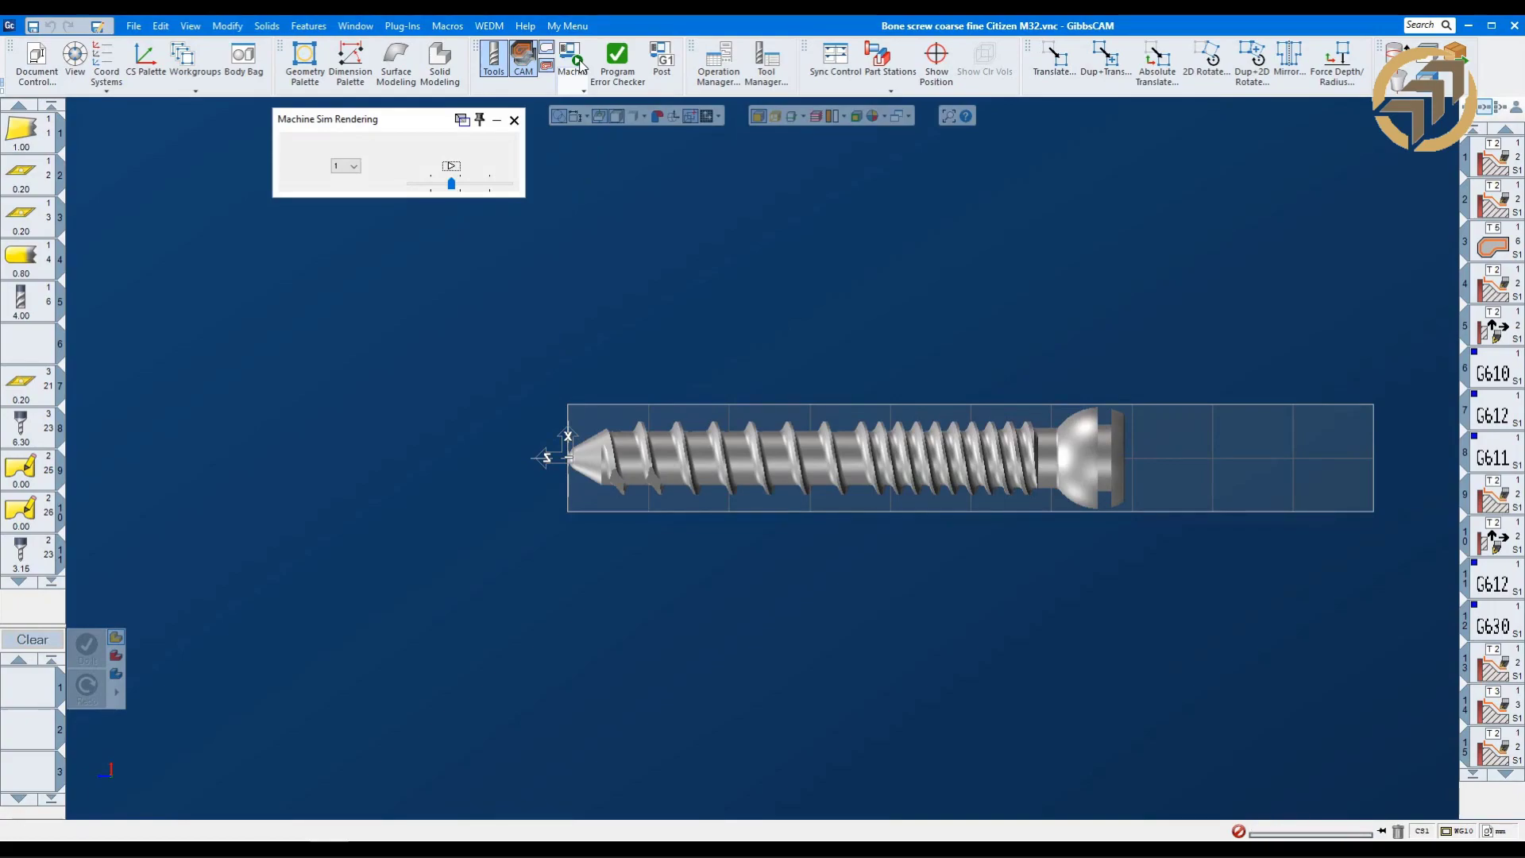
{"action": "middle_click_drag", "start_coordinate": [883, 481], "coordinate": [911, 340]}
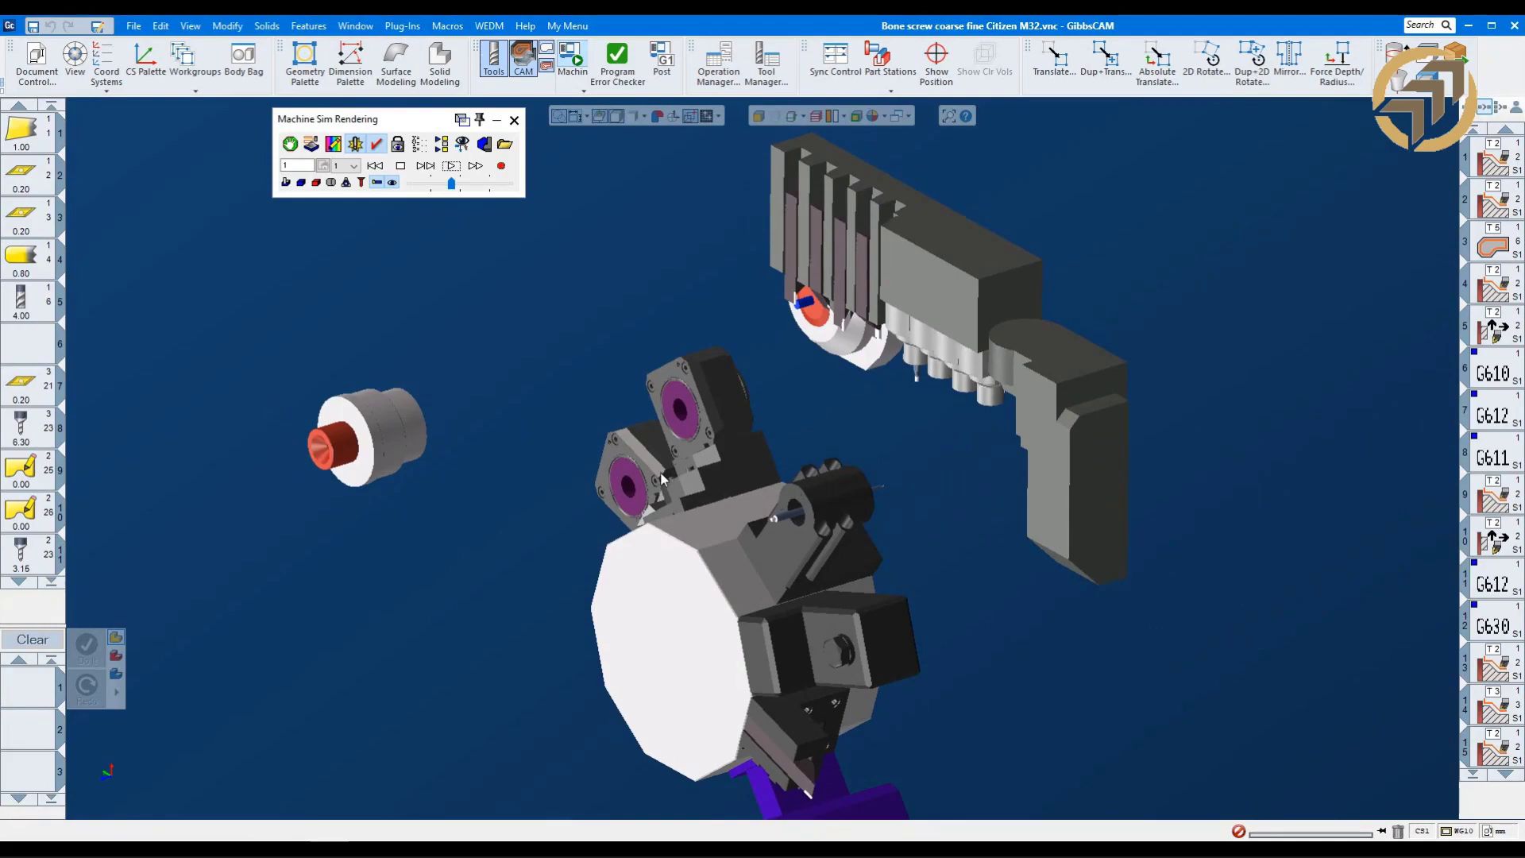
{"action": "left_click", "coordinate": [449, 167]}
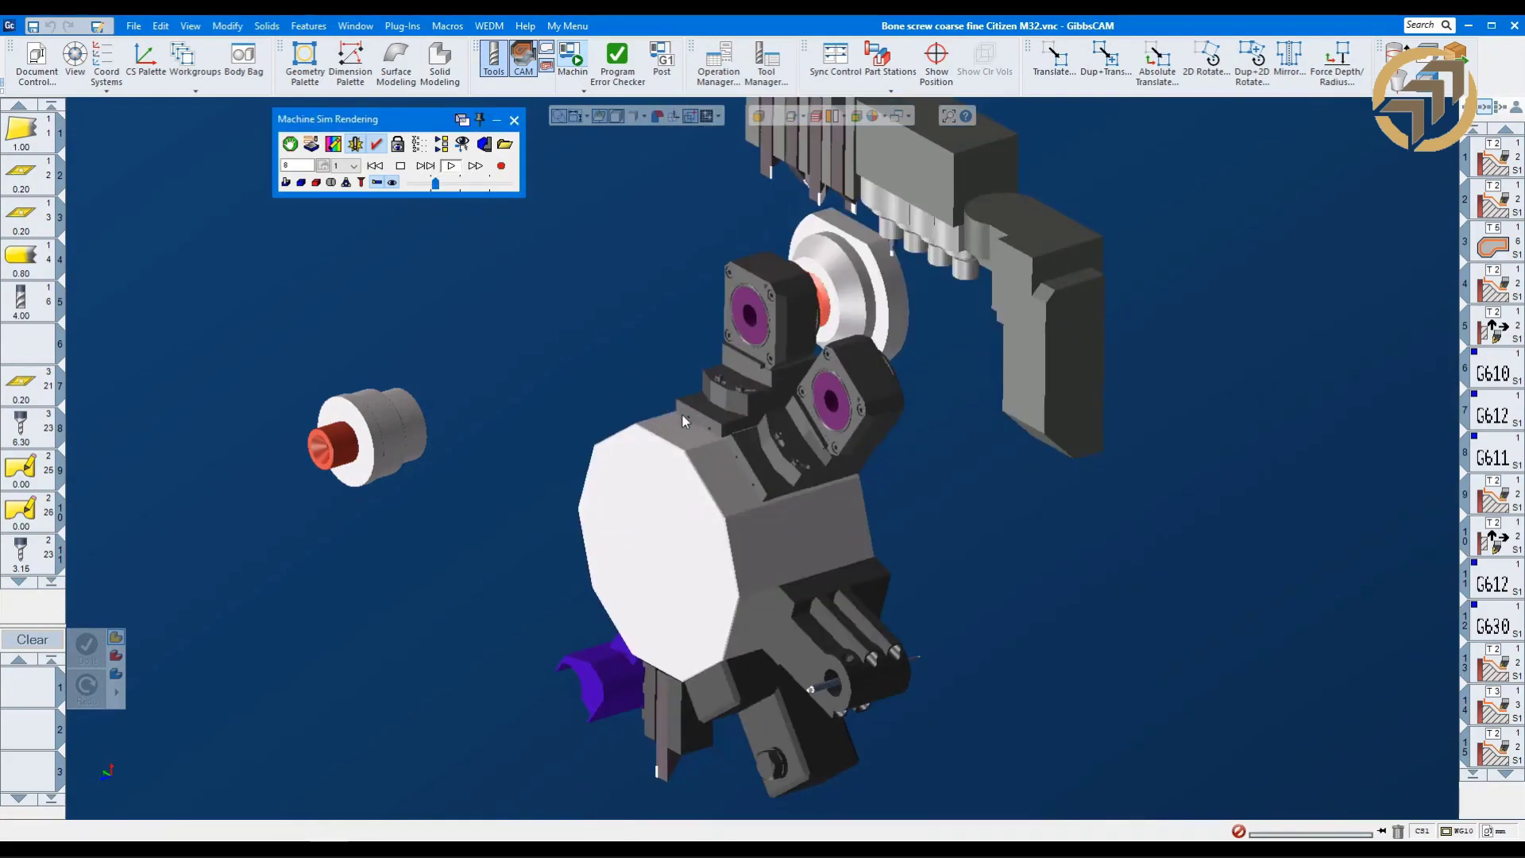
{"action": "middle_click_drag", "start_coordinate": [912, 500], "coordinate": [766, 544]}
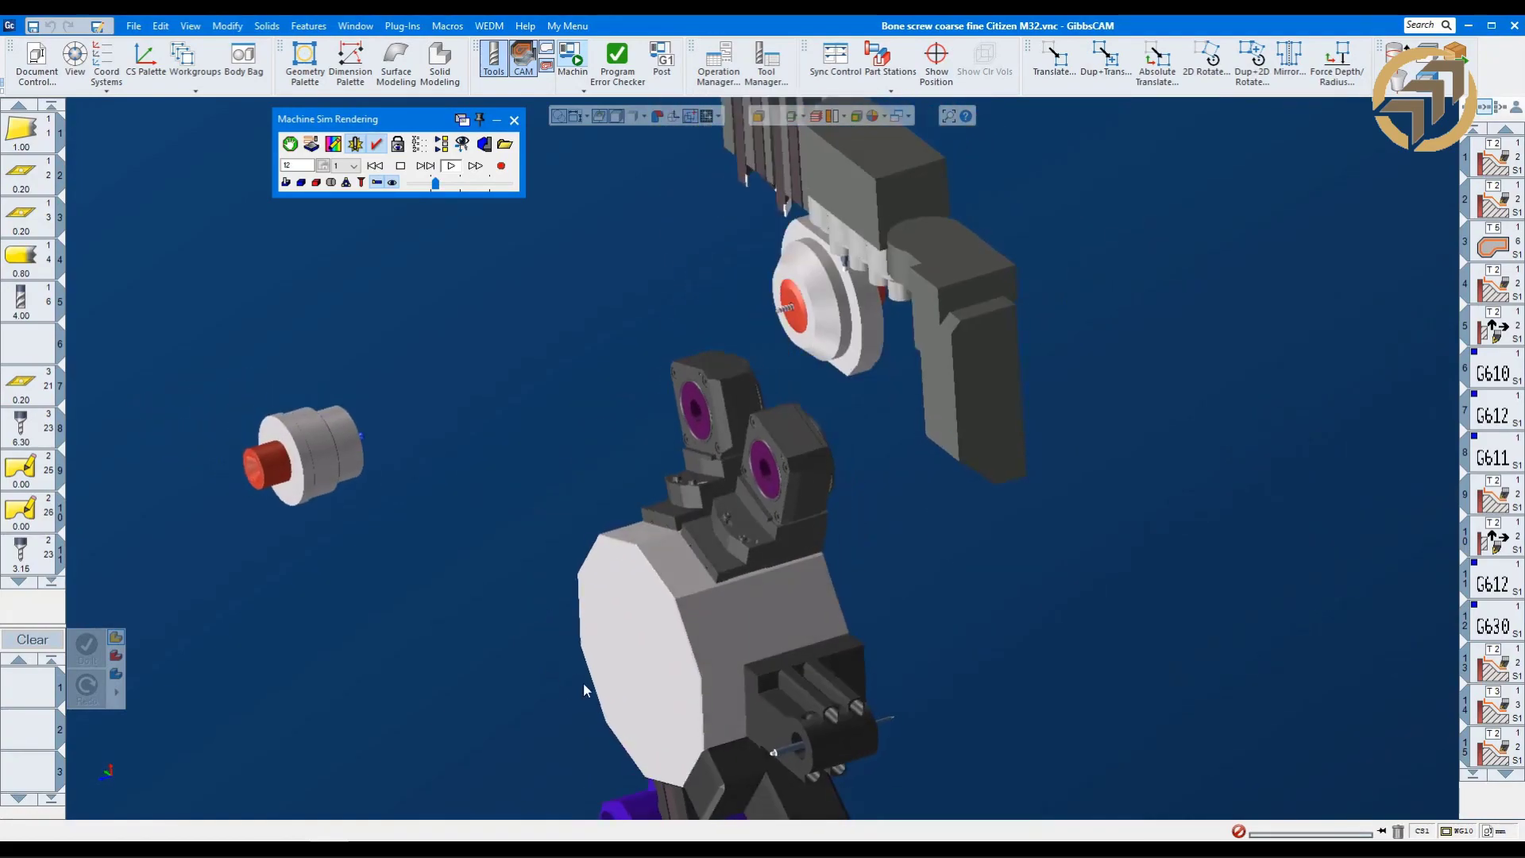
{"action": "middle_click_drag", "start_coordinate": [585, 681], "coordinate": [728, 679]}
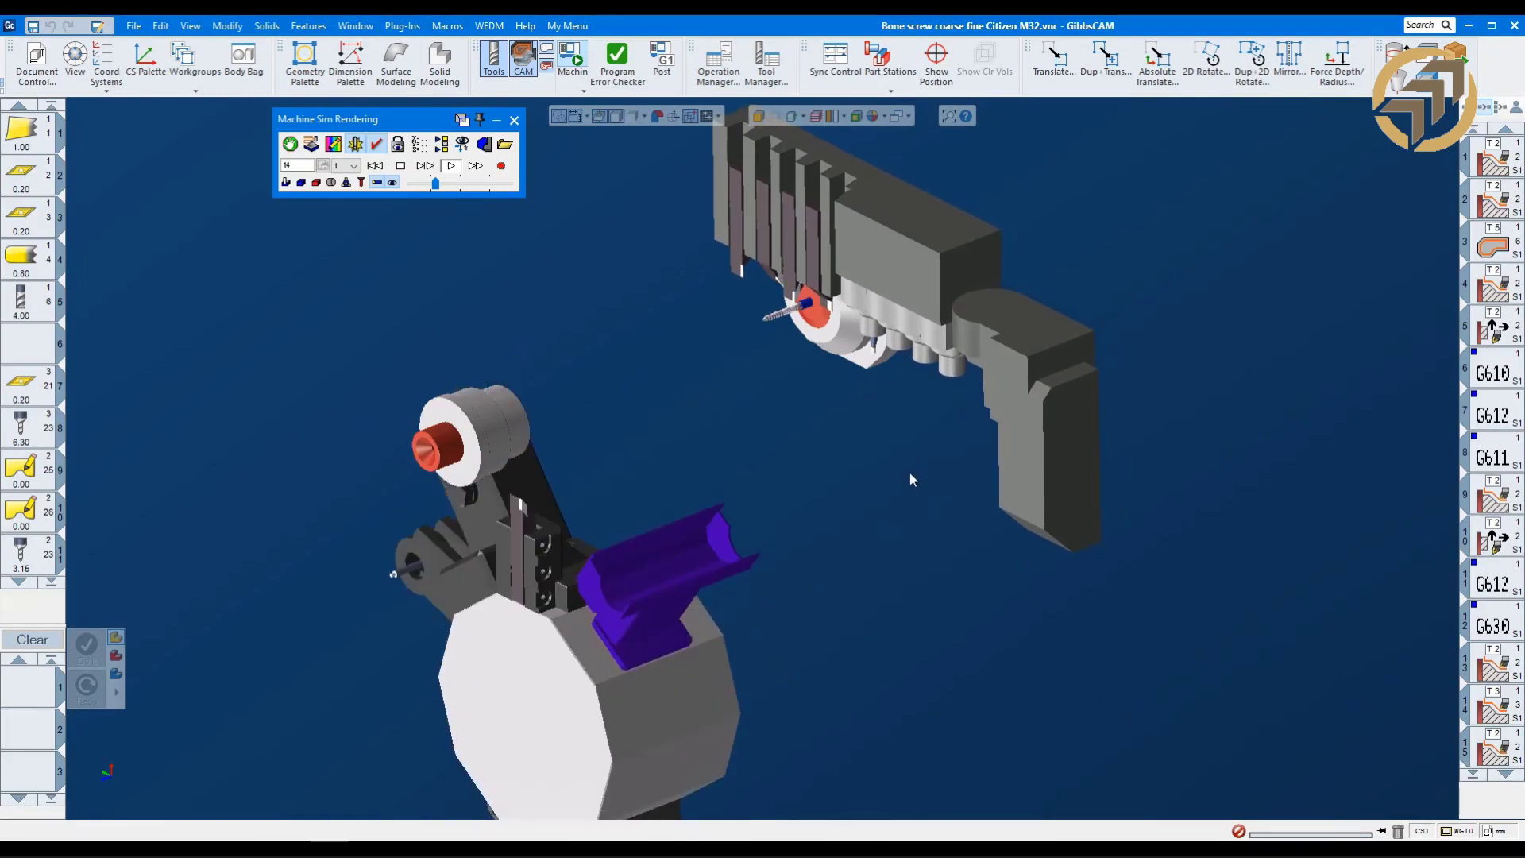
{"action": "scroll", "coordinate": [909, 493], "scroll_direction": "up", "scroll_amount": 5}
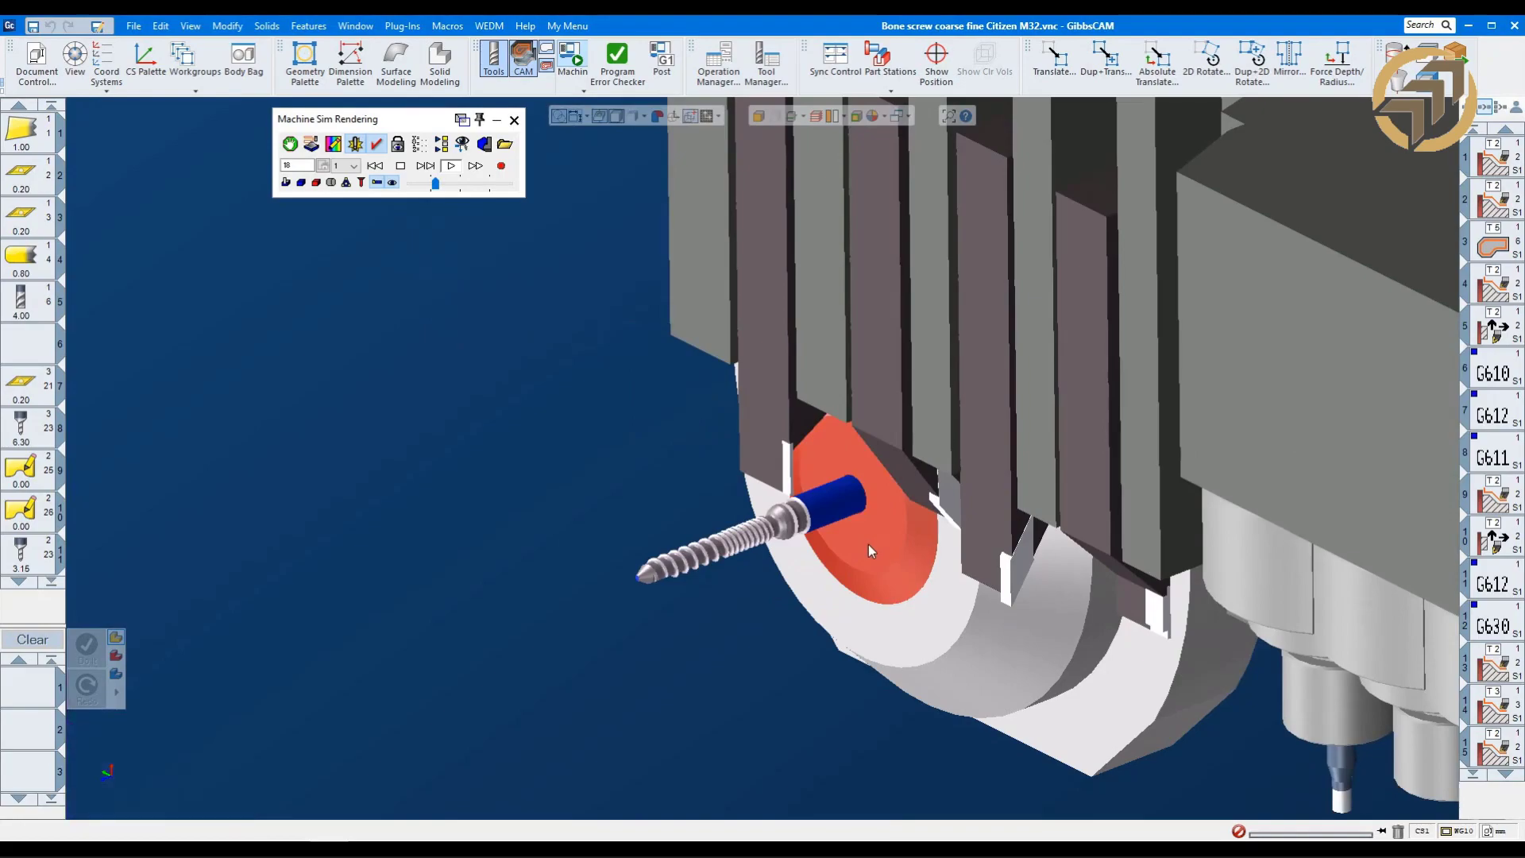
{"action": "scroll", "coordinate": [869, 545], "scroll_direction": "down", "scroll_amount": 3}
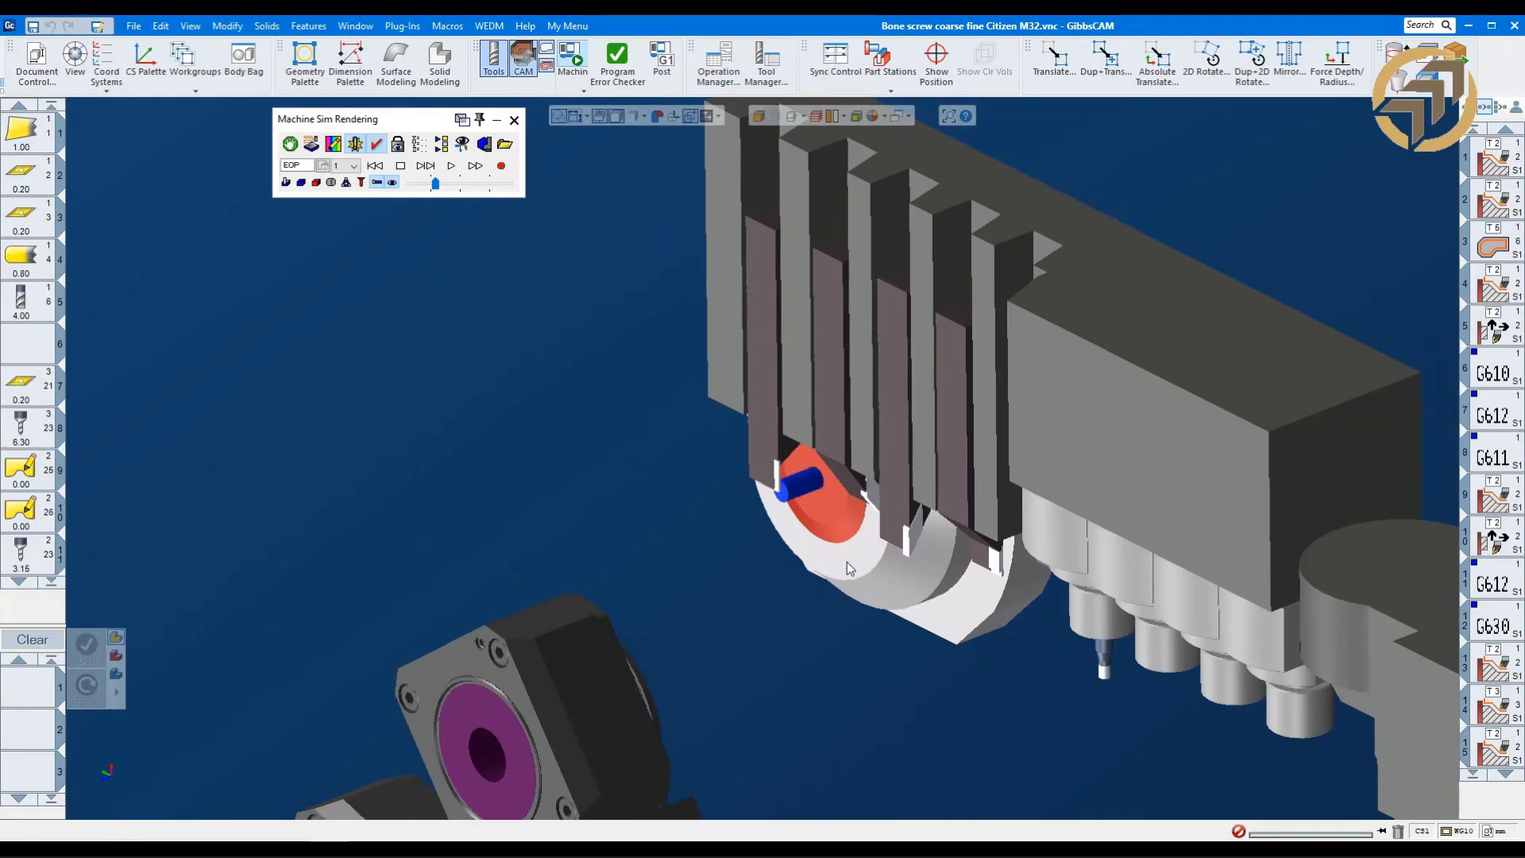
{"action": "scroll", "coordinate": [845, 561], "scroll_direction": "down", "scroll_amount": 4}
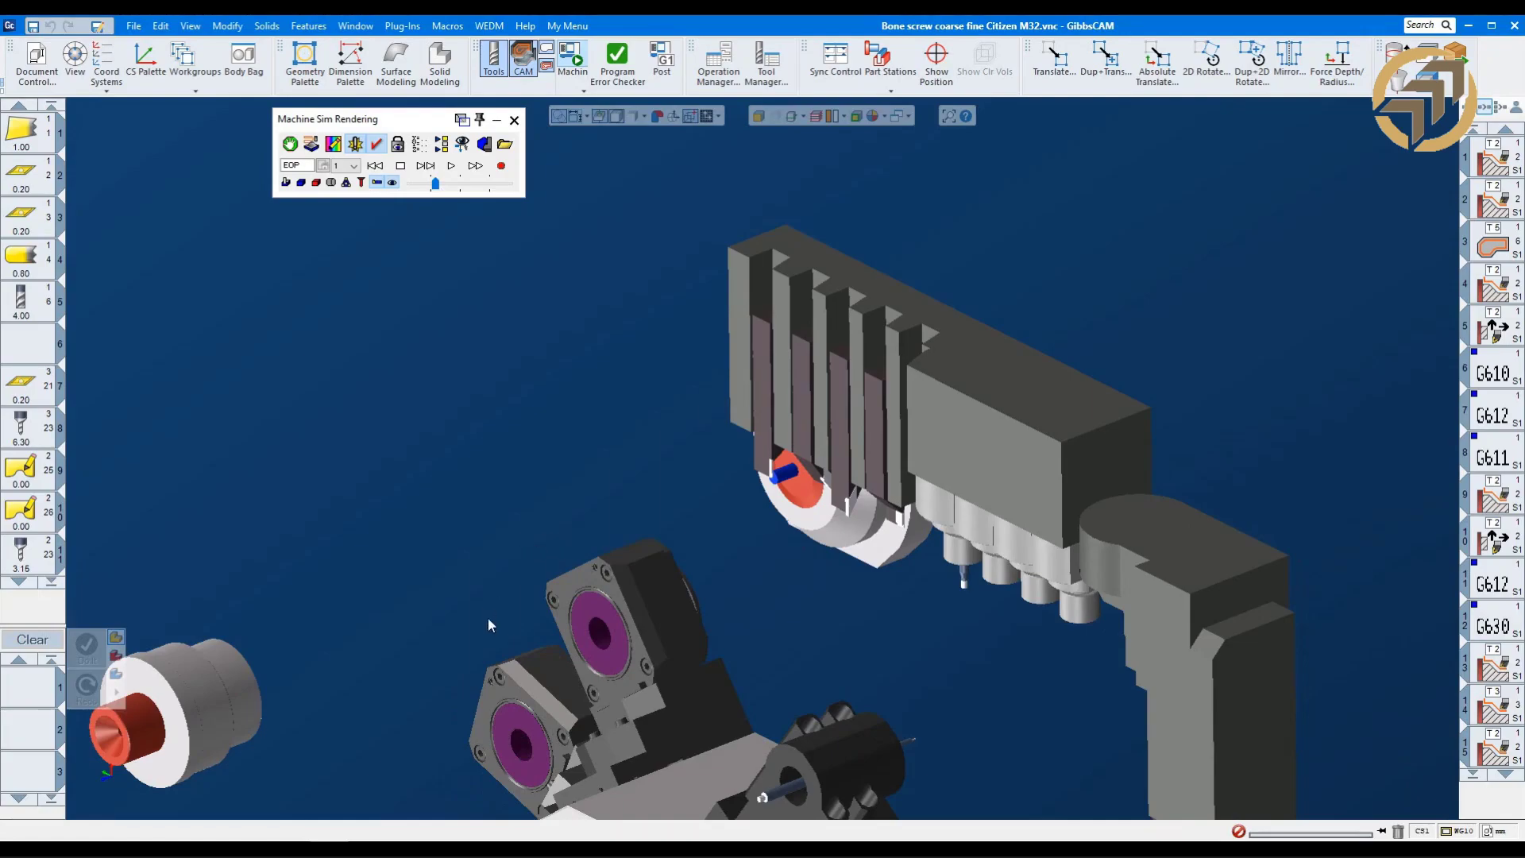
View the machine from the opposite side, and replay the simulation from the start at a higher speed.
{"action": "middle_click_drag", "start_coordinate": [495, 668], "coordinate": [1191, 580]}
{"action": "middle_click_drag", "start_coordinate": [301, 567], "coordinate": [1096, 683]}
{"action": "middle_click_drag", "start_coordinate": [339, 450], "coordinate": [635, 664]}
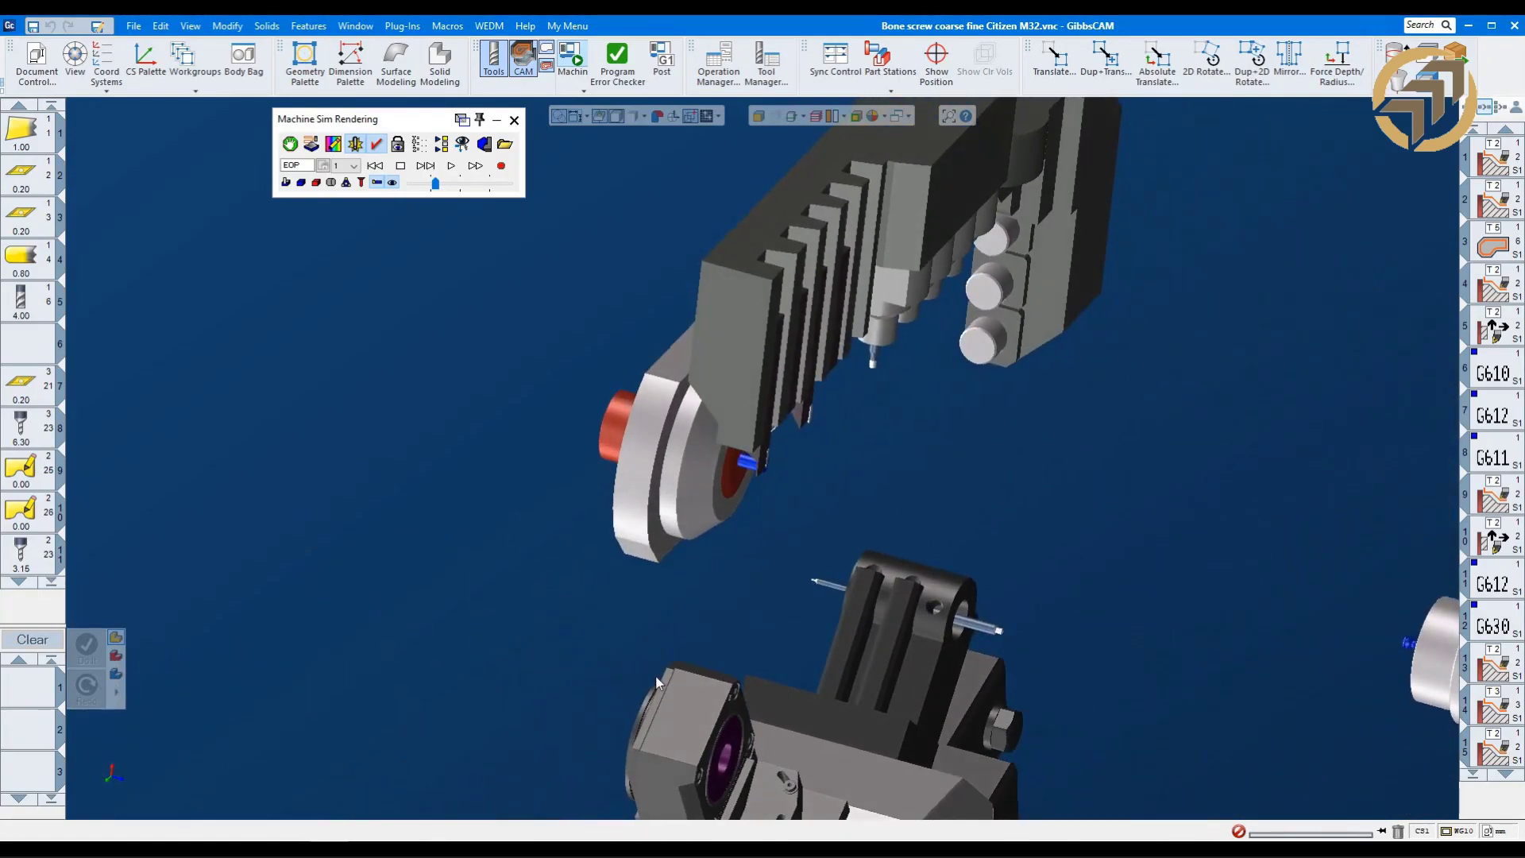
{"action": "mouse_move", "coordinate": [685, 586]}
{"action": "middle_mouse_down"}
{"action": "mouse_move", "coordinate": [606, 556]}
{"action": "mouse_move", "coordinate": [759, 679]}
{"action": "mouse_move", "coordinate": [703, 567]}
{"action": "middle_mouse_up"}
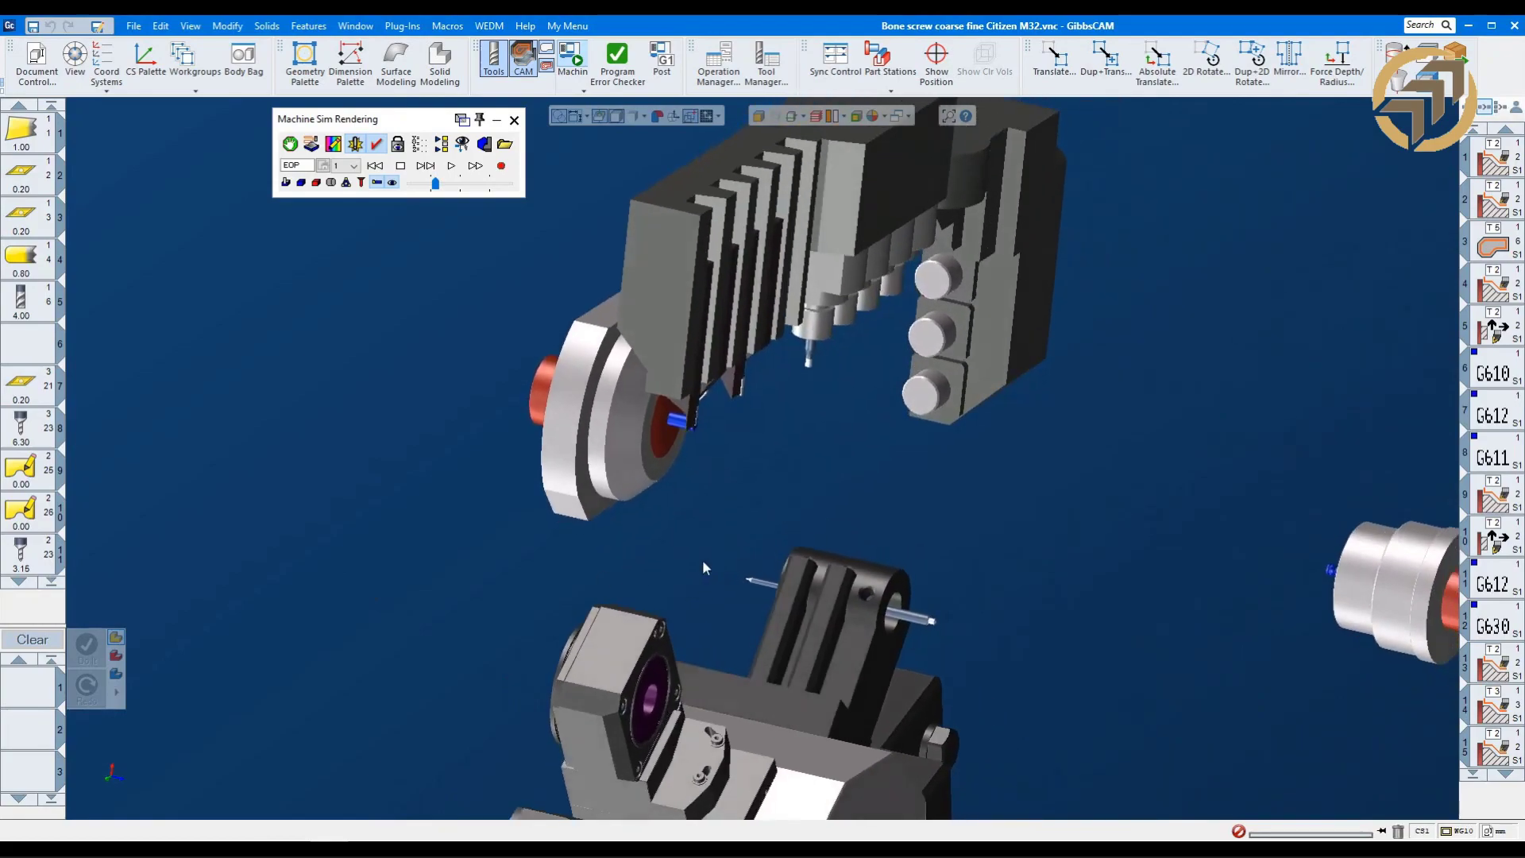
{"action": "left_click", "coordinate": [376, 166]}
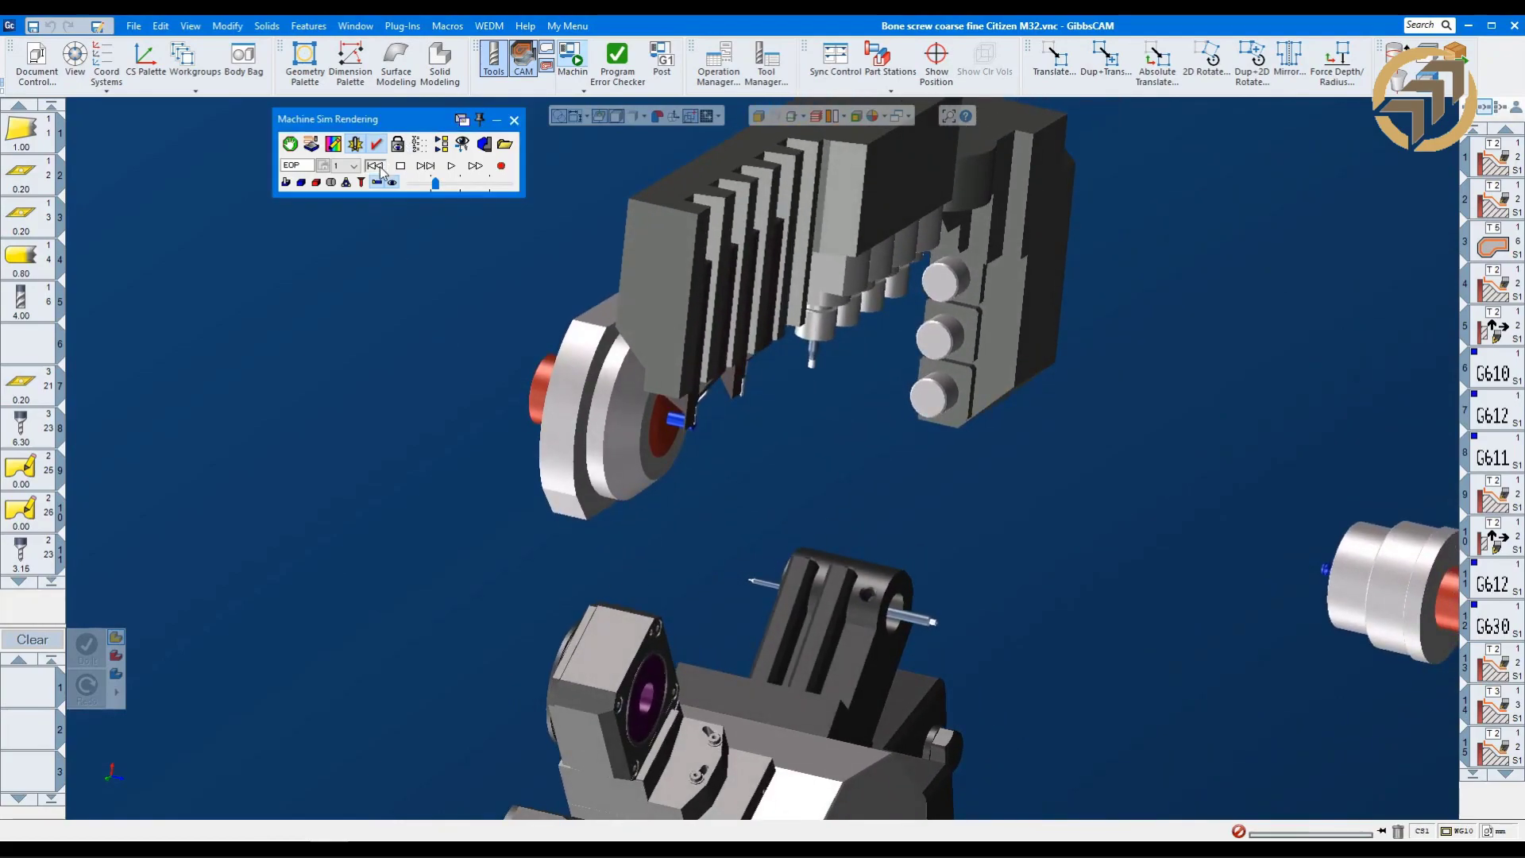
{"action": "left_click", "coordinate": [451, 168]}
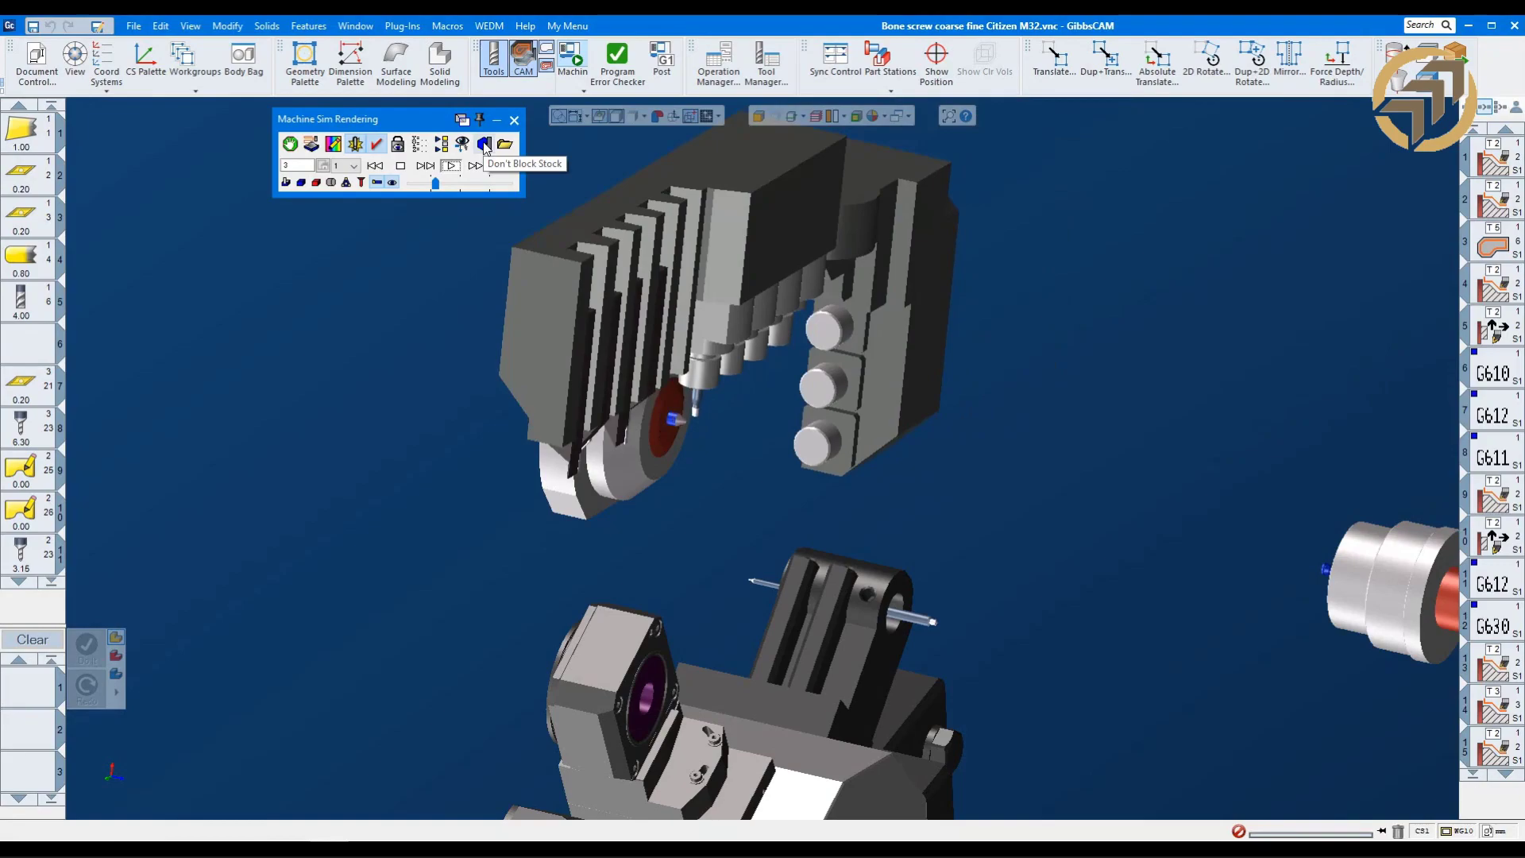
{"action": "left_click_drag", "start_coordinate": [435, 184], "coordinate": [452, 183]}
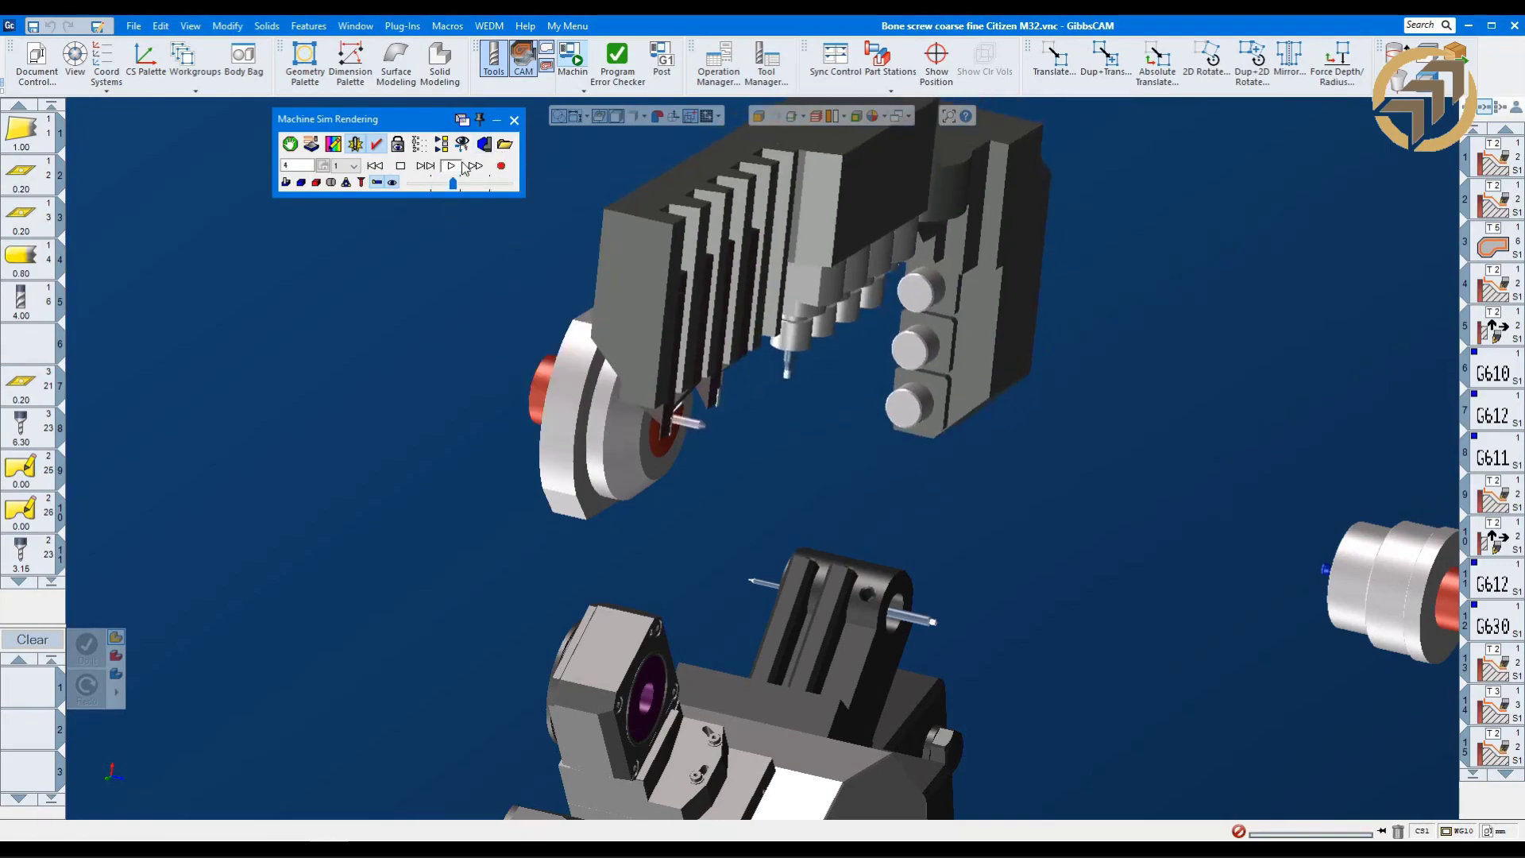
Enable Don't Block Stock so machine components no longer hide the screw, and watch its machining up close to the program end.
{"action": "left_click", "coordinate": [463, 145]}
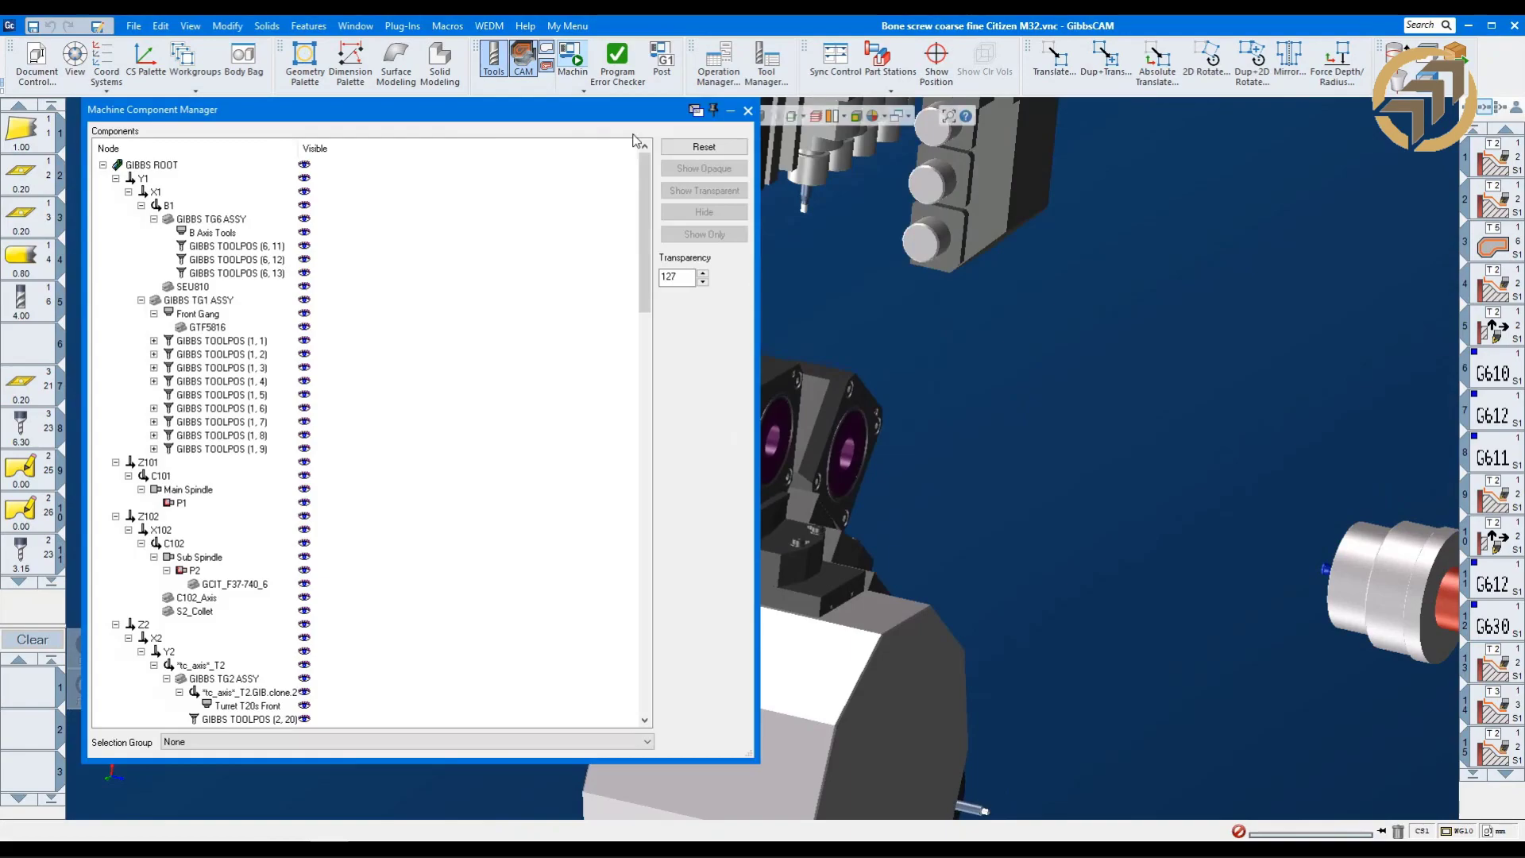
{"action": "left_click", "coordinate": [747, 111]}
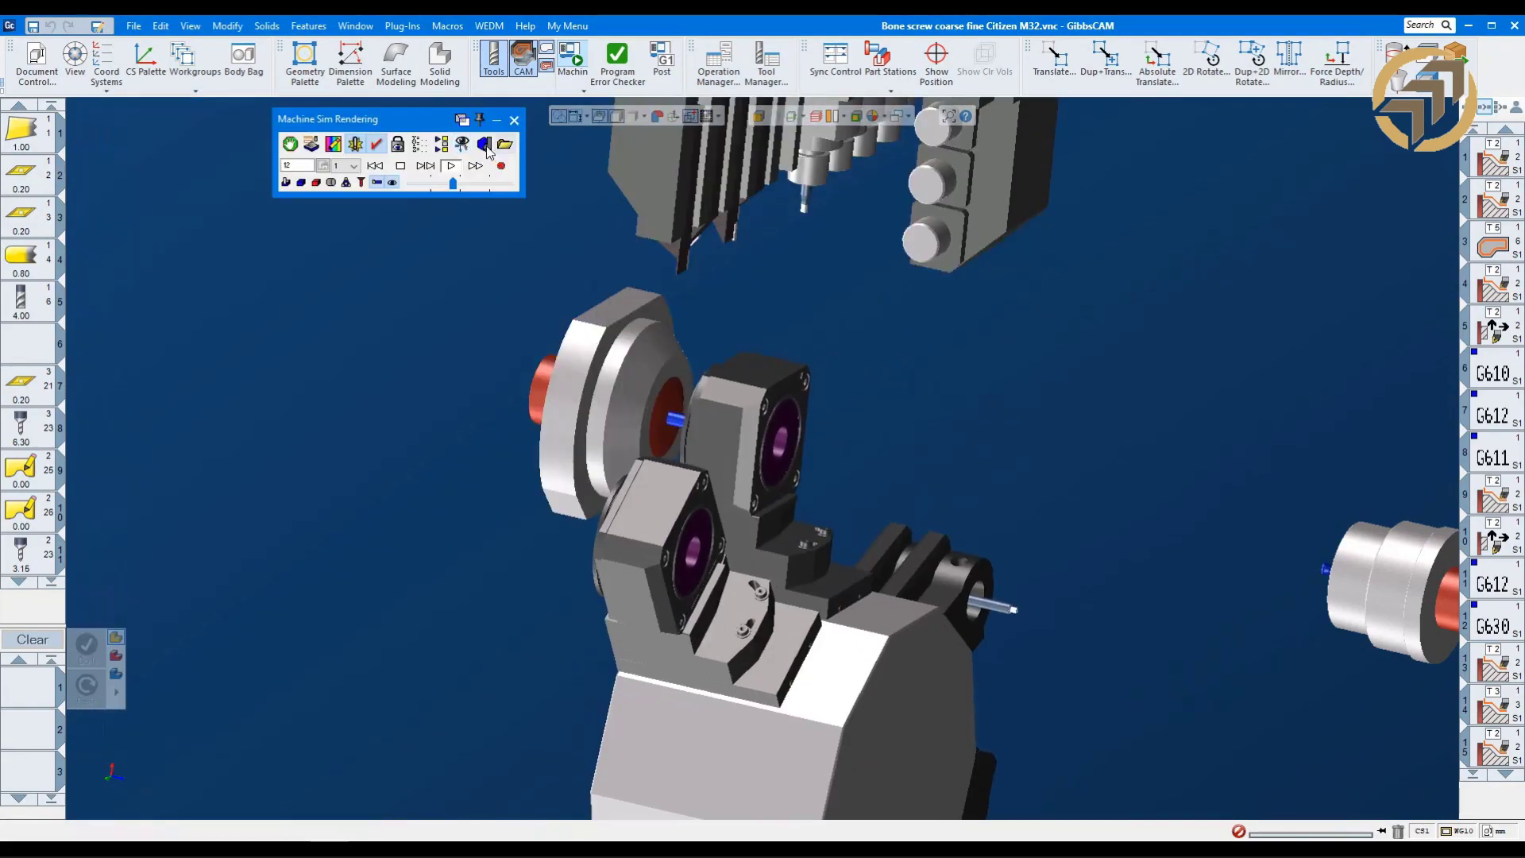
{"action": "left_click", "coordinate": [485, 144]}
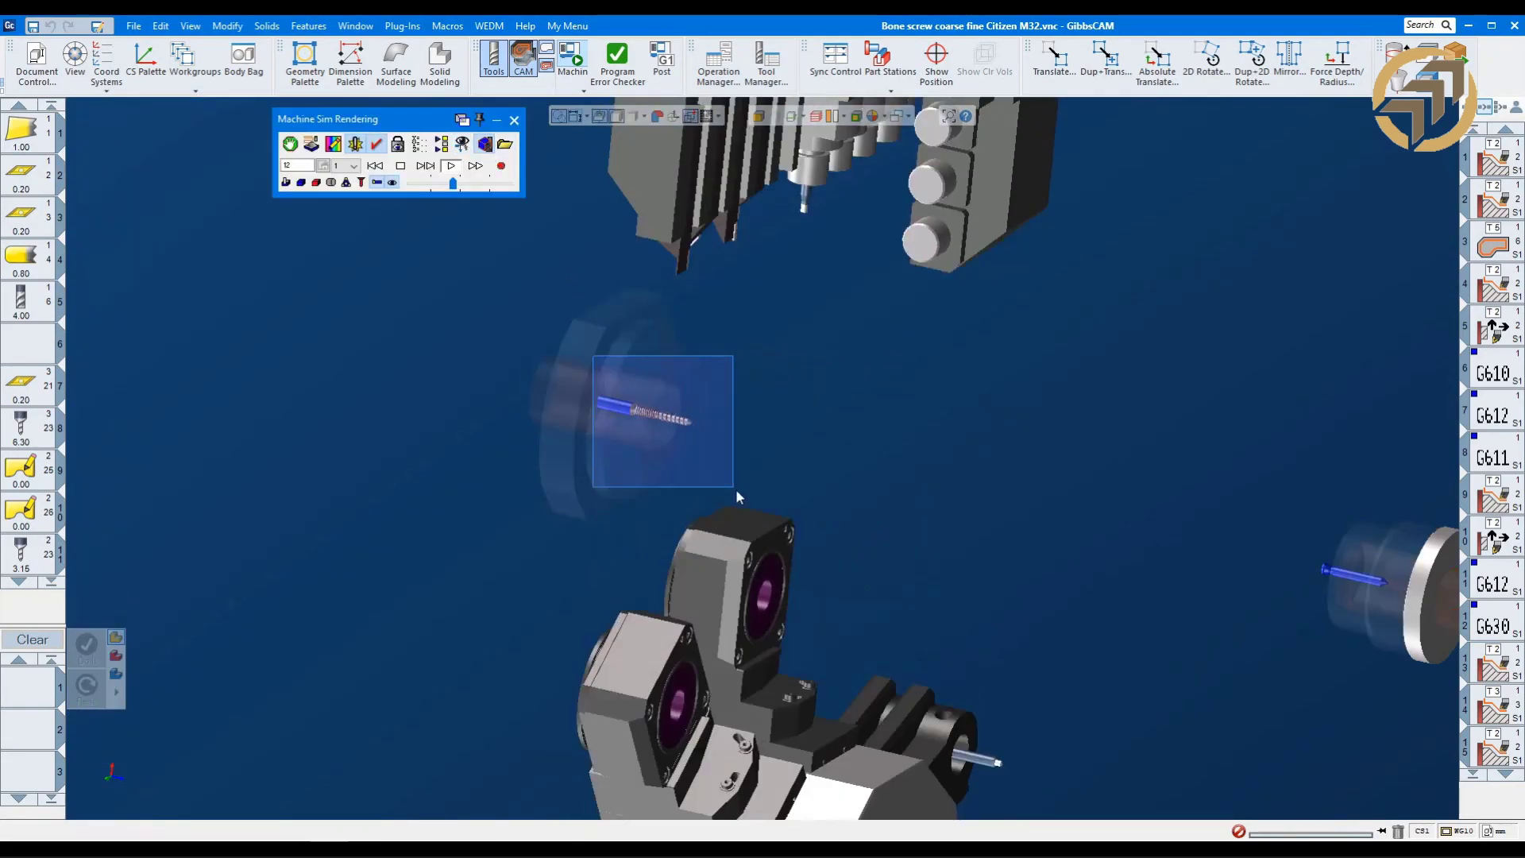
{"action": "scroll", "coordinate": [736, 497], "scroll_direction": "up", "scroll_amount": 5}
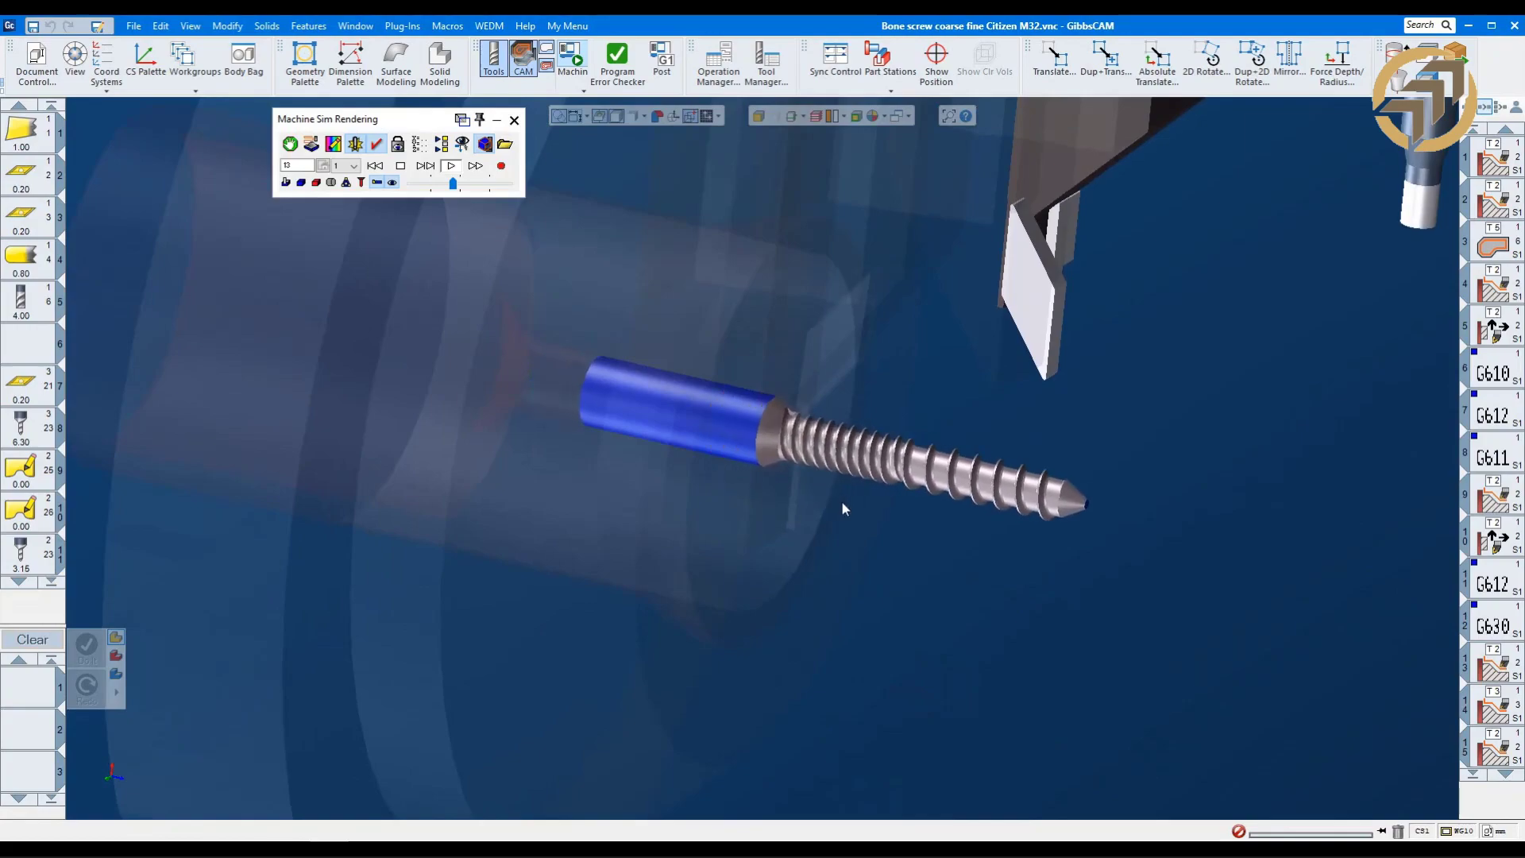
{"action": "scroll", "coordinate": [855, 523], "scroll_direction": "down", "scroll_amount": 3}
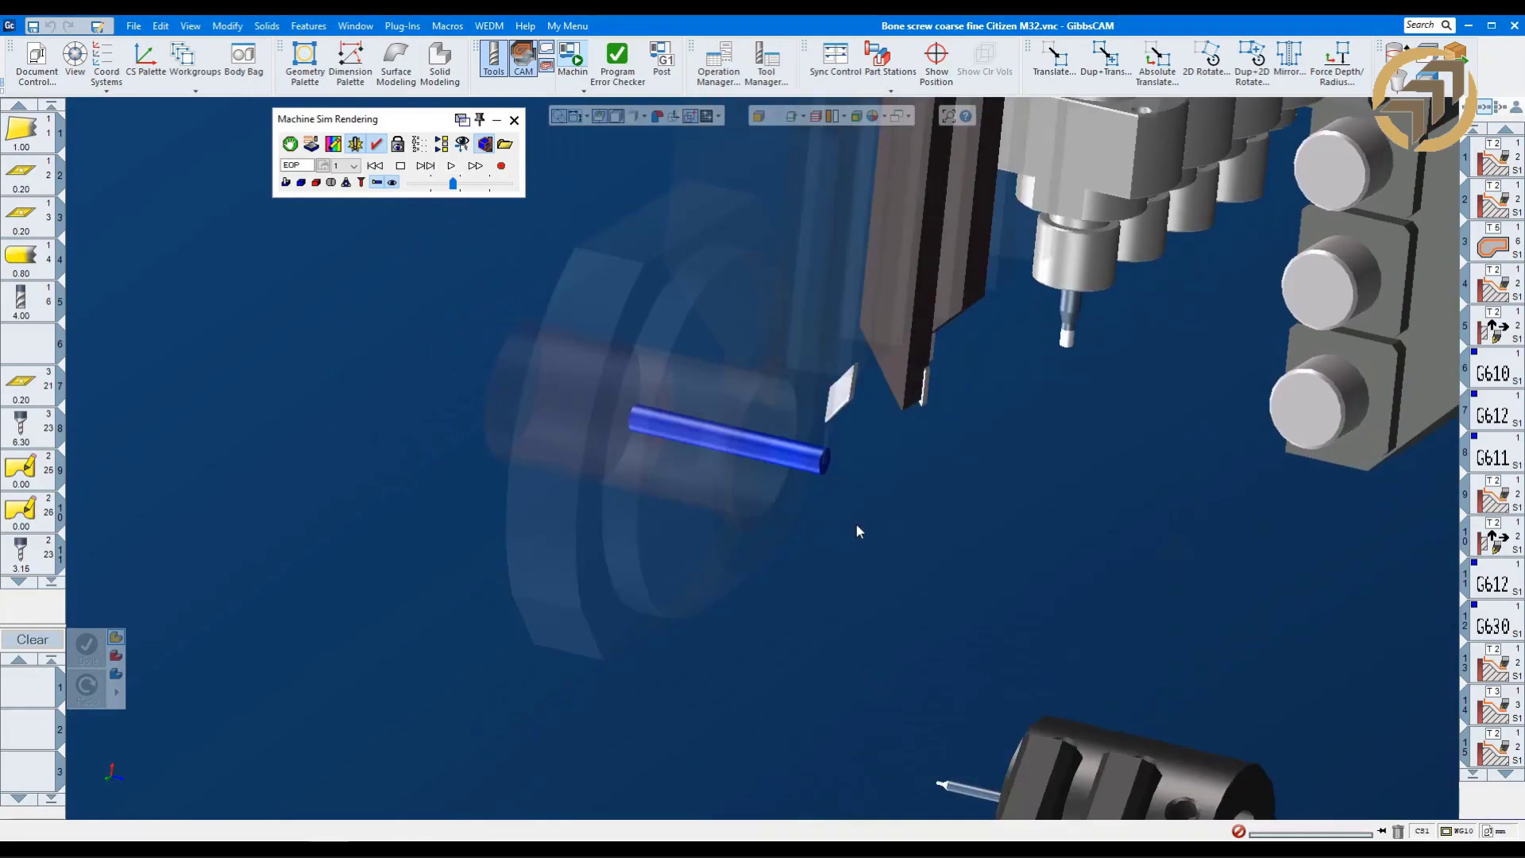
{"action": "scroll", "coordinate": [857, 525], "scroll_direction": "down", "scroll_amount": 4}
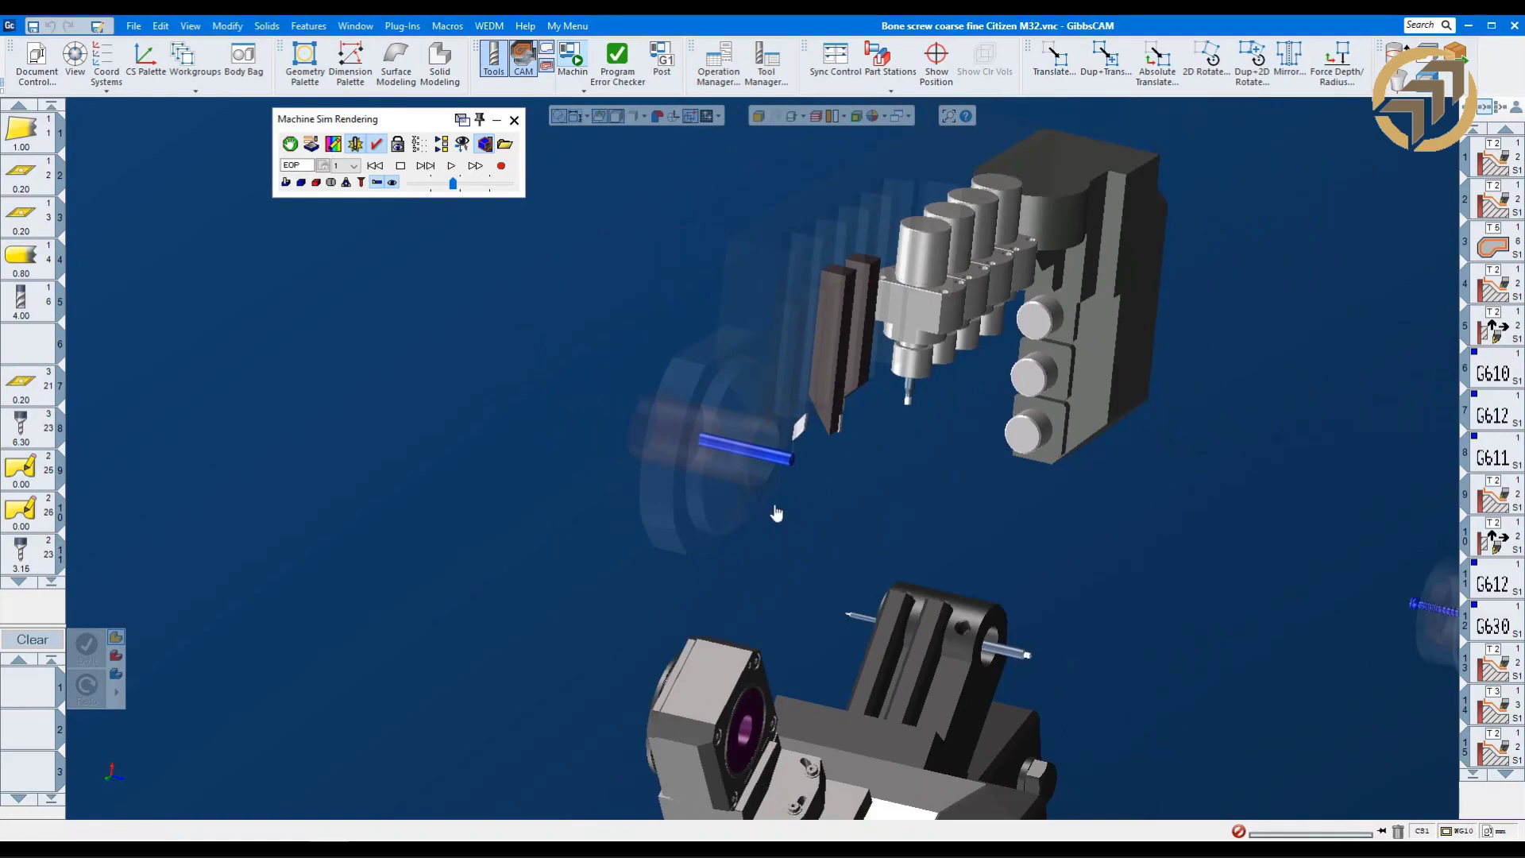
Turn off Don't Block Stock to show the machine components solid again, and look over the main spindle and tooling.
{"action": "middle_click_drag", "start_coordinate": [794, 524], "coordinate": [761, 506]}
{"action": "middle_click_drag", "start_coordinate": [601, 604], "coordinate": [444, 530]}
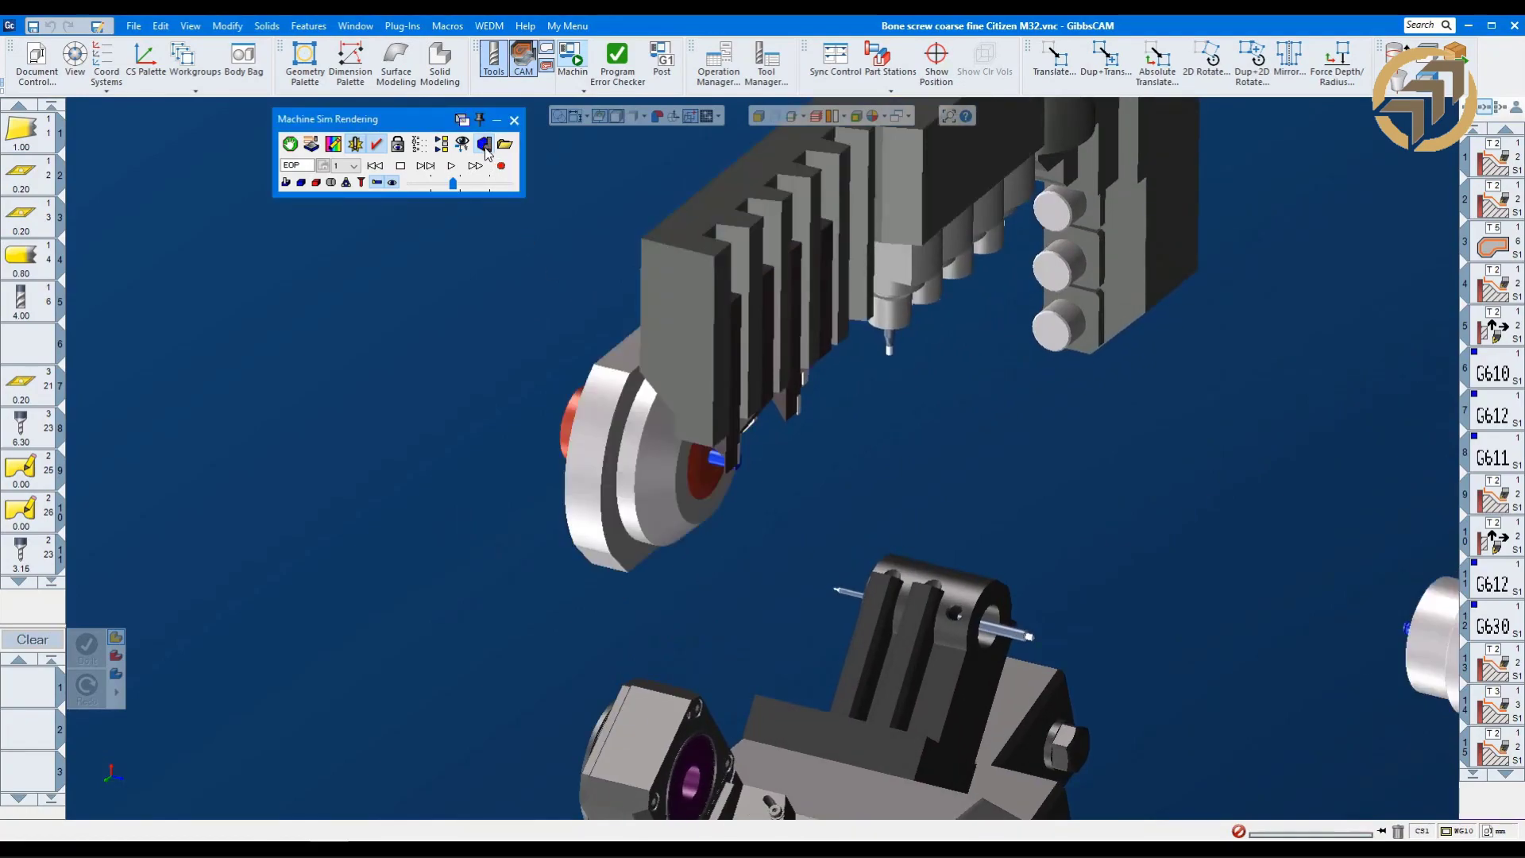
{"action": "middle_click_drag", "start_coordinate": [868, 497], "coordinate": [895, 476]}
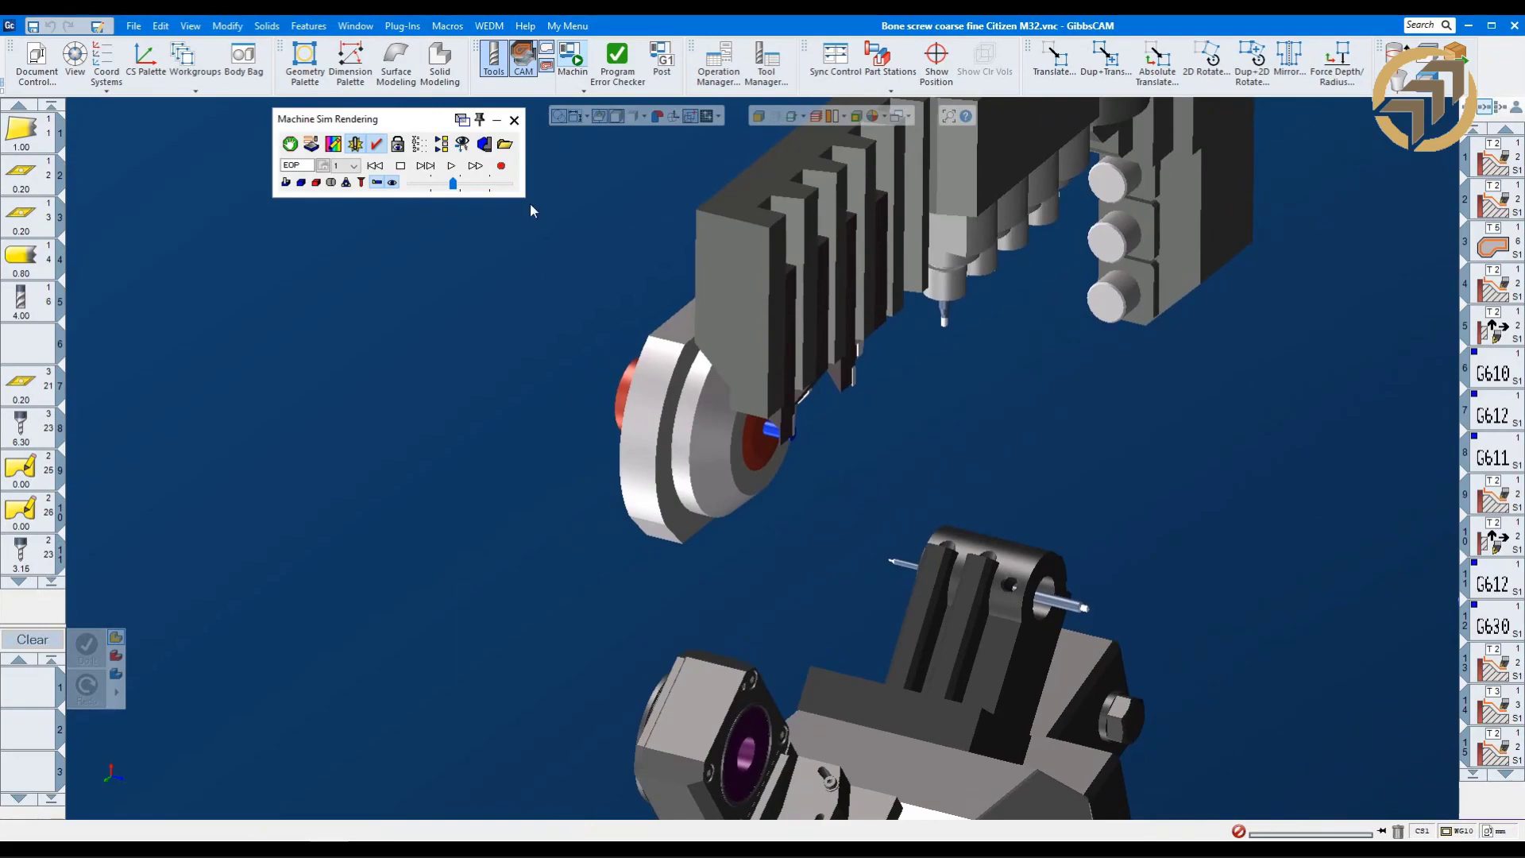
Open Sync Control, switch its time-scaled layout to equal-size operation tiles, and examine the three flows alongside the machine.
{"action": "left_click", "coordinate": [837, 72]}
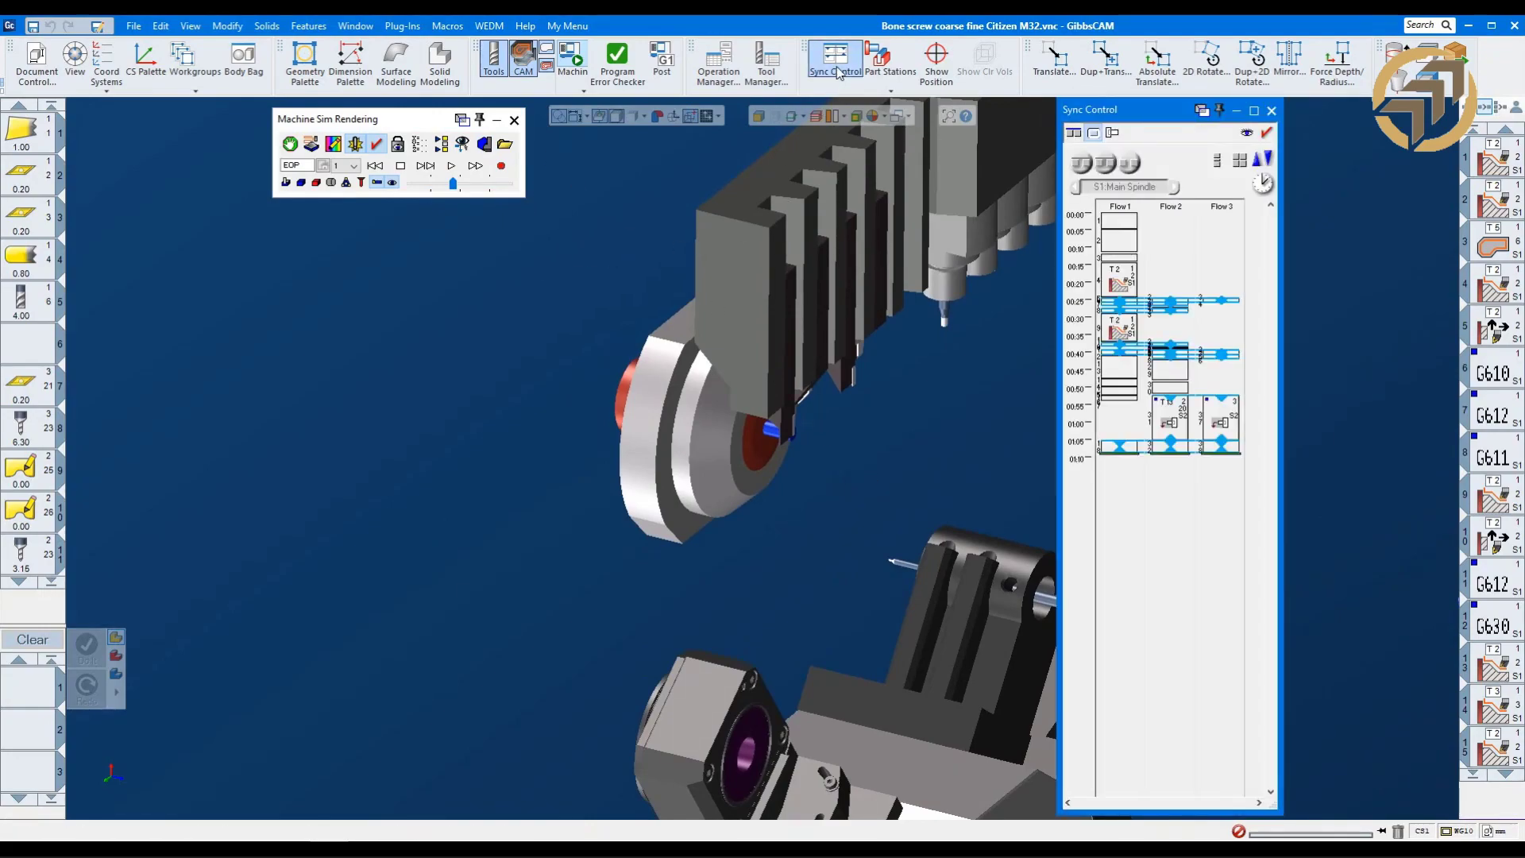
{"action": "left_click", "coordinate": [1240, 162]}
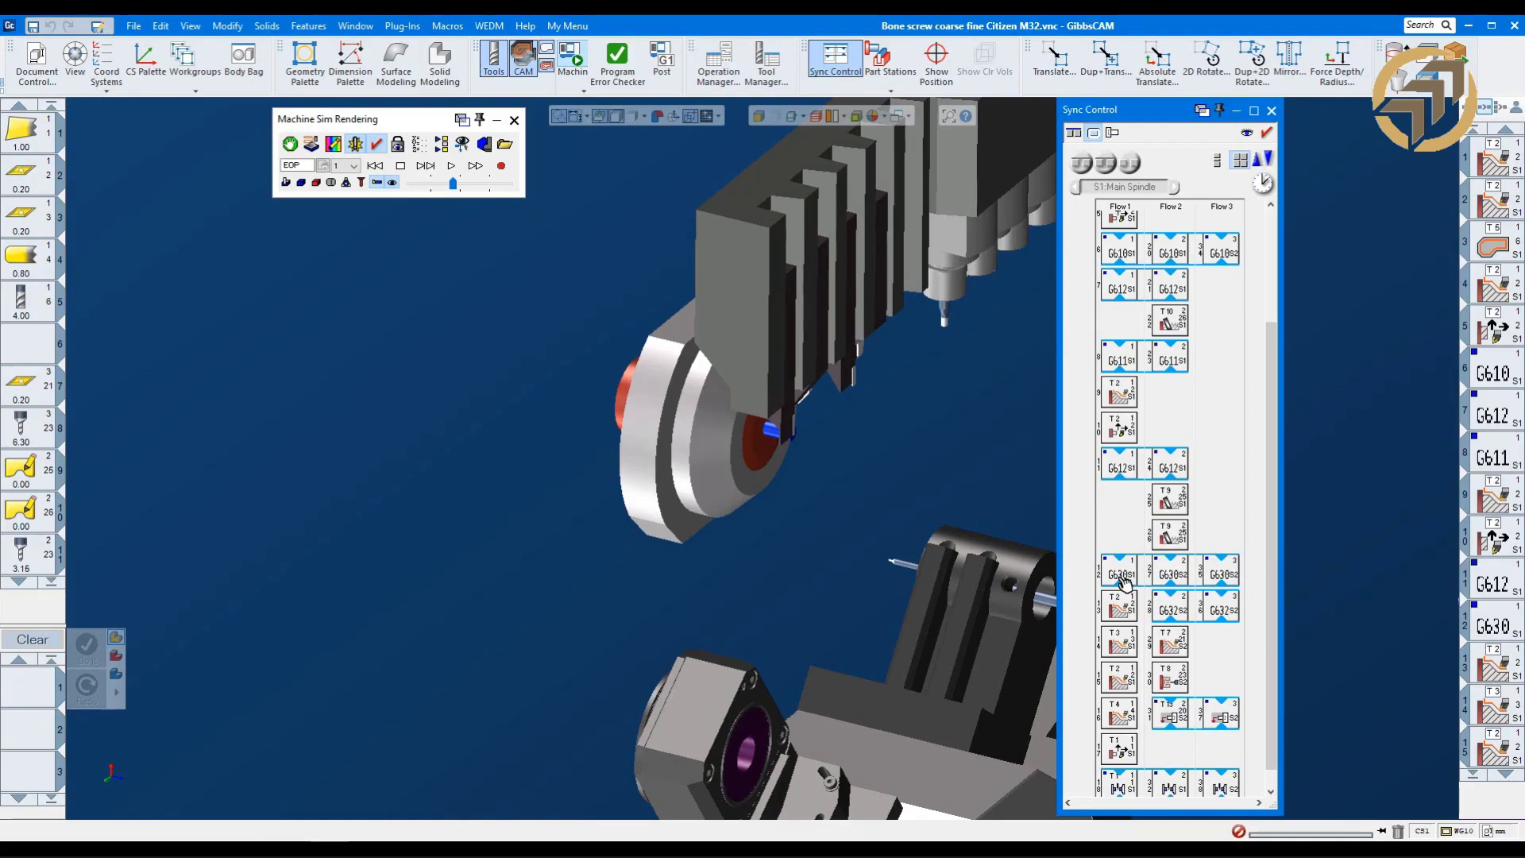
{"action": "middle_click_drag", "start_coordinate": [938, 527], "coordinate": [812, 524]}
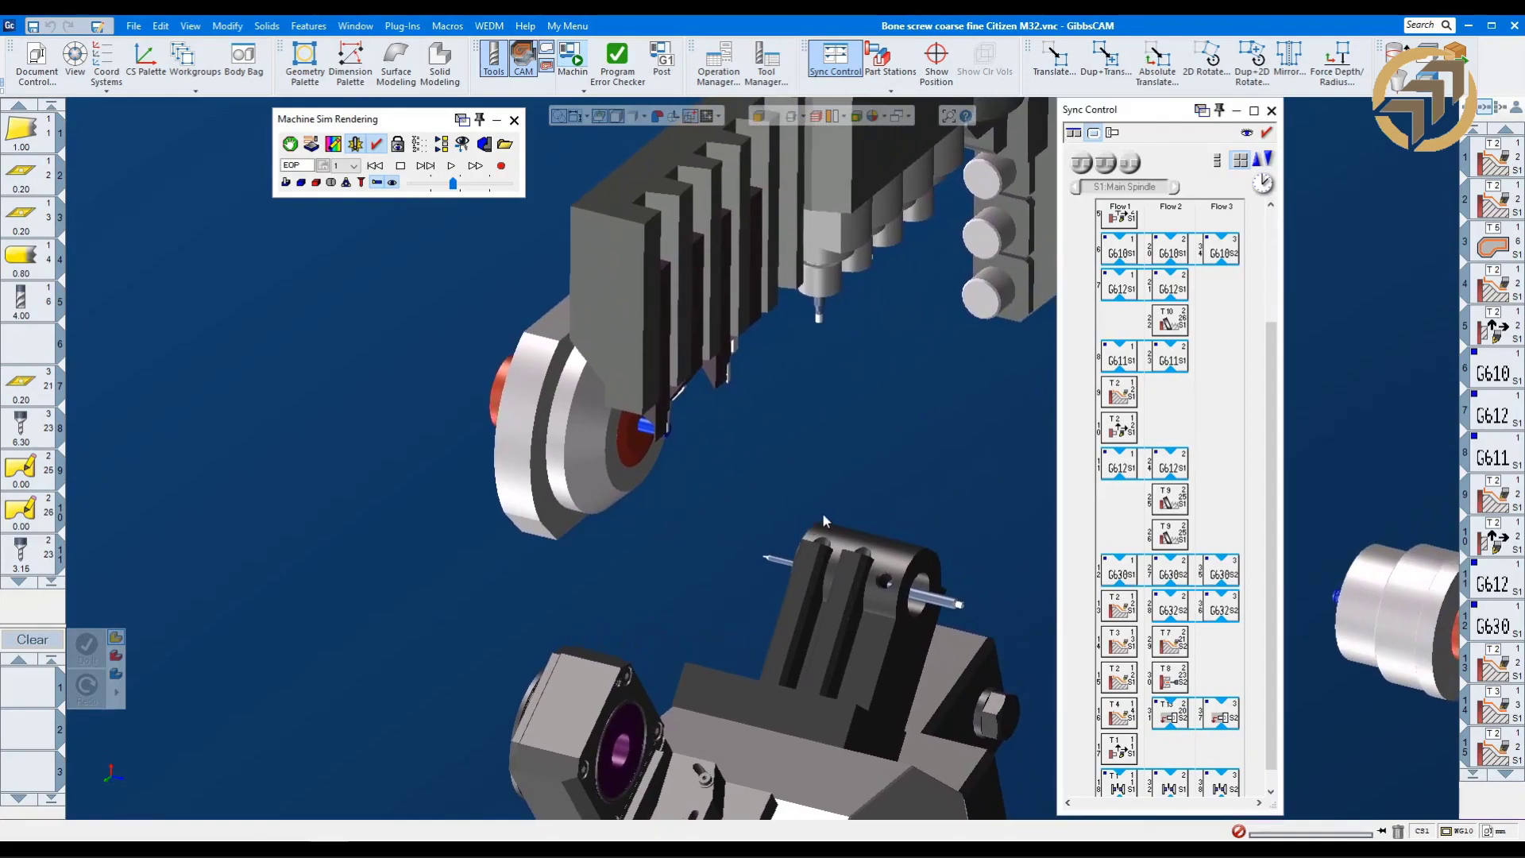